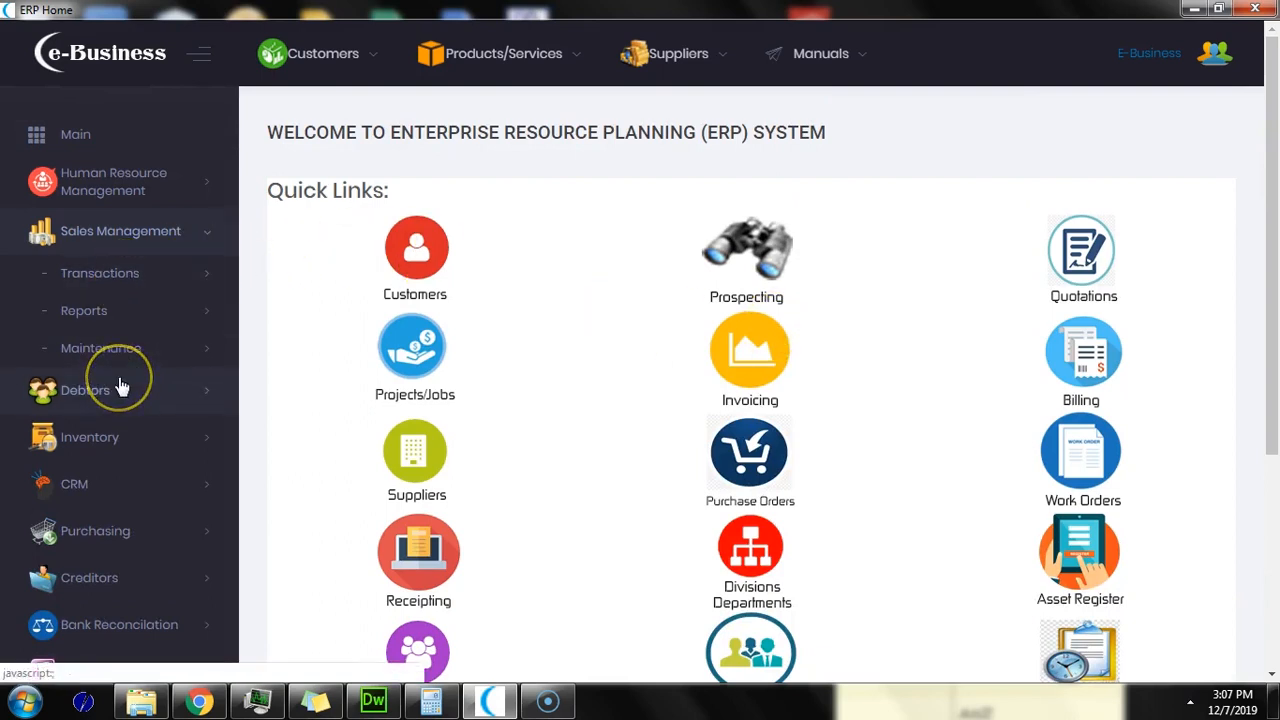
# Step: Preview the Inventory and Human Resource Management modules, including the HR transaction pages
pyautogui.scroll(-1, 120, 387)
pyautogui.click(133, 347)
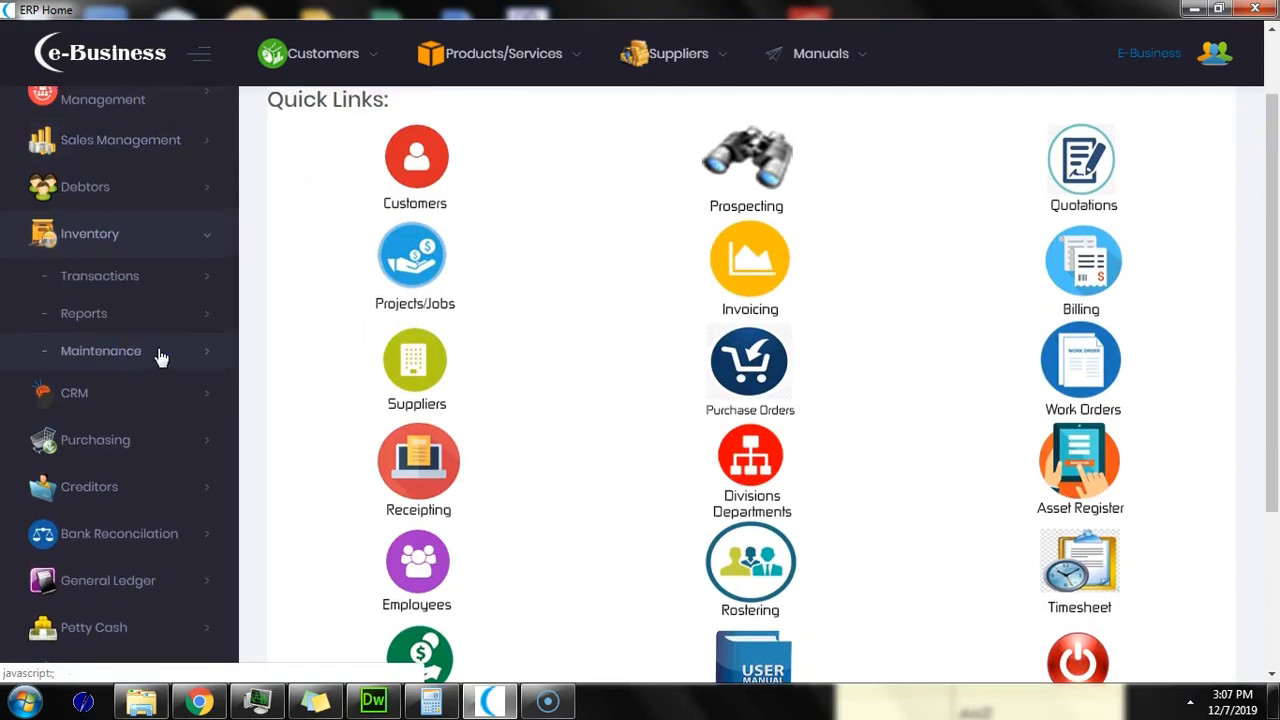
pyautogui.scroll(1, 157, 357)
pyautogui.click(125, 200)
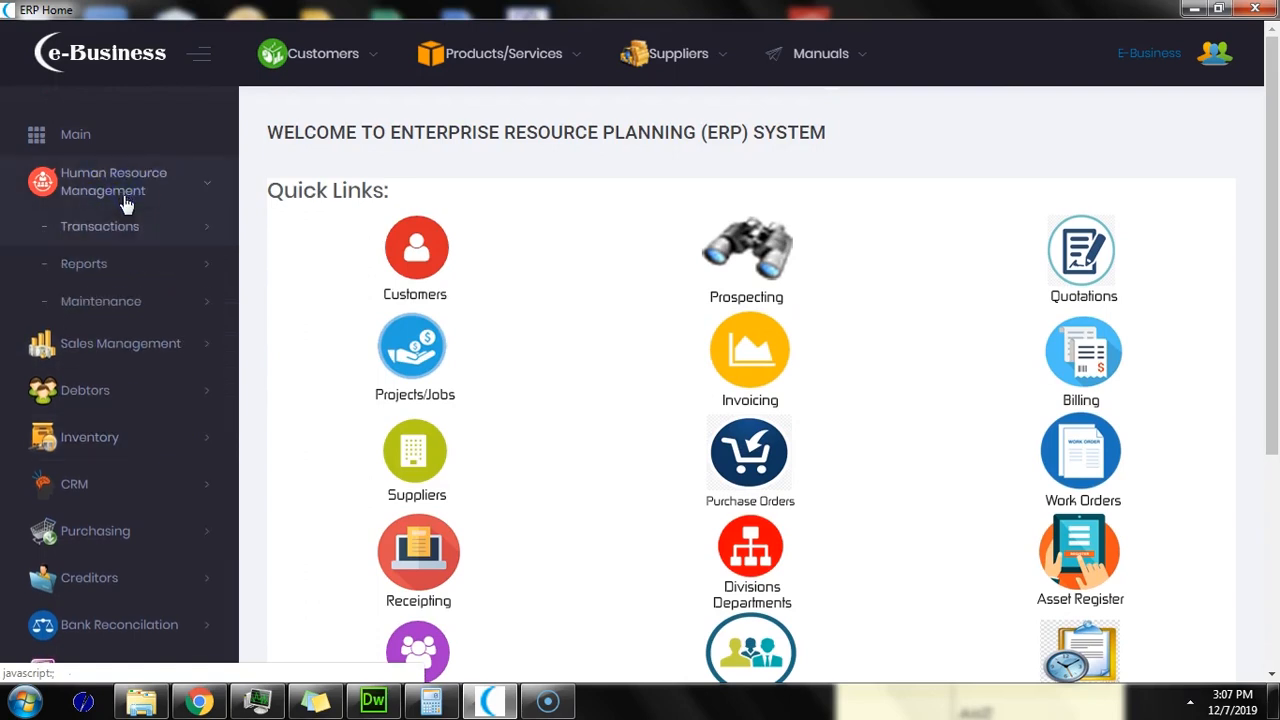
pyautogui.click(117, 236)
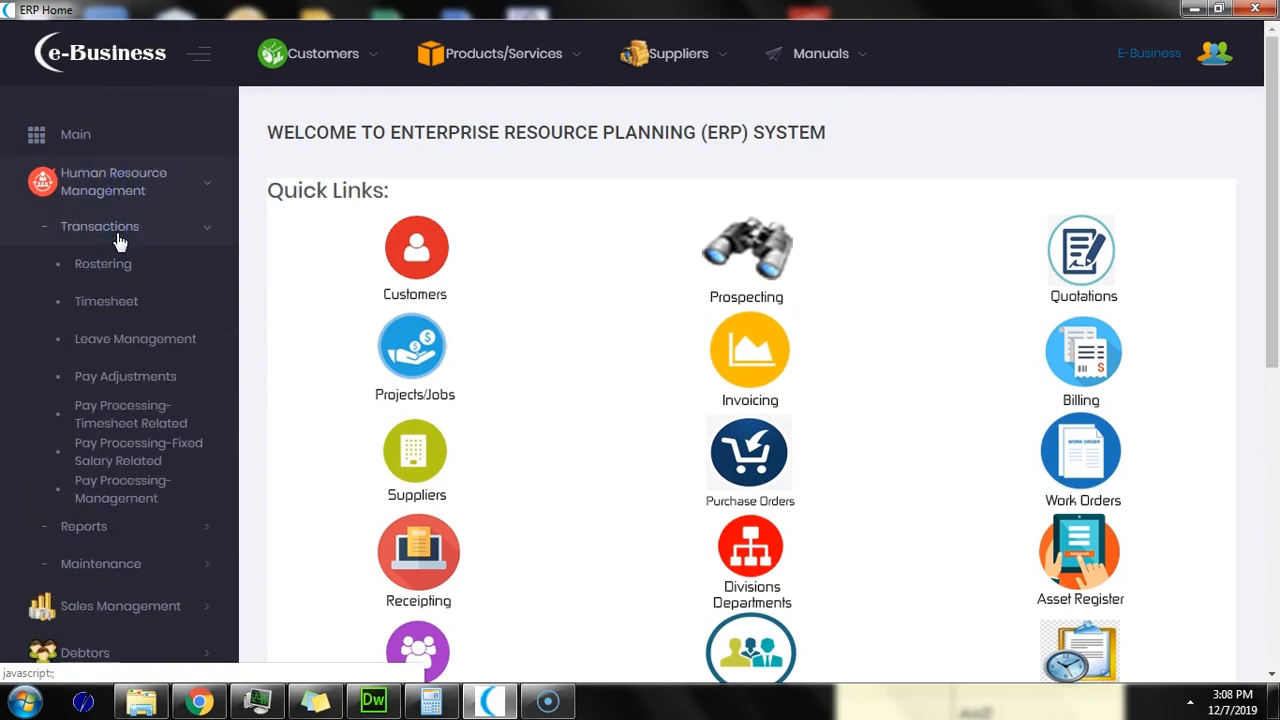
pyautogui.click(121, 310)
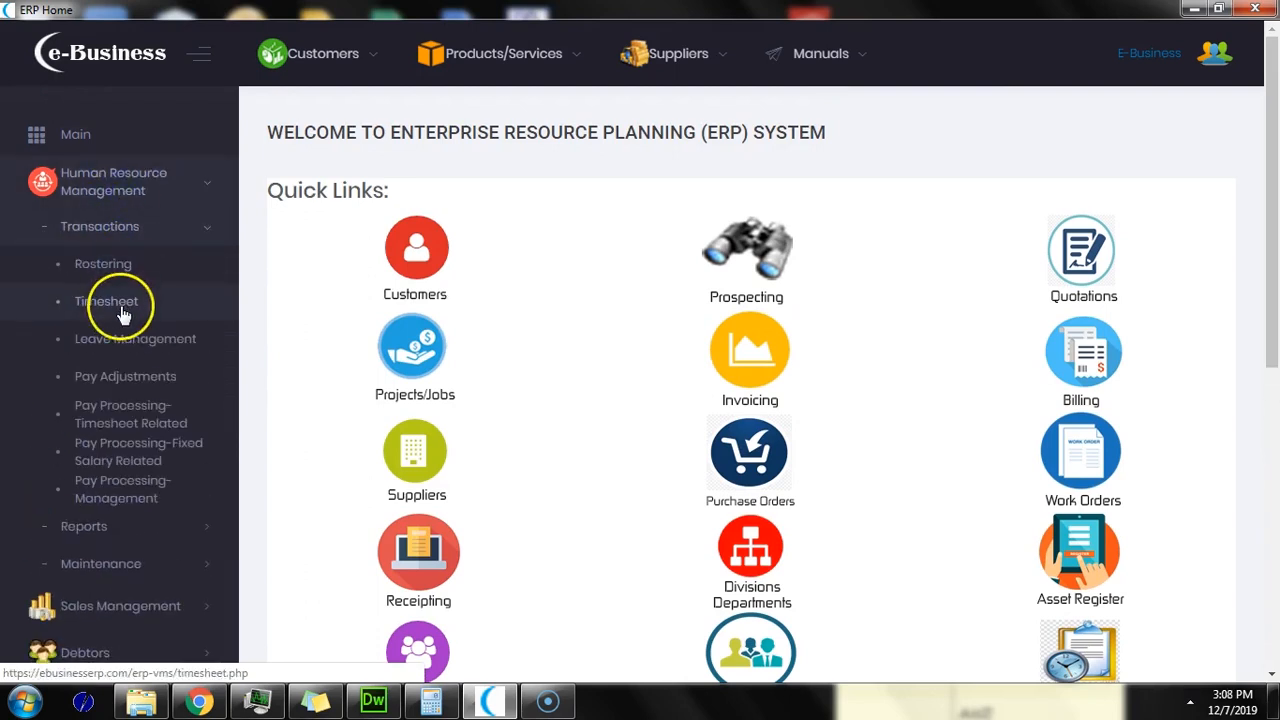
pyautogui.click(150, 227)
# Step: Preview the Manufacturing module, then open Invoicing and log back in on the sign-in page
pyautogui.scroll(-2, 170, 358)
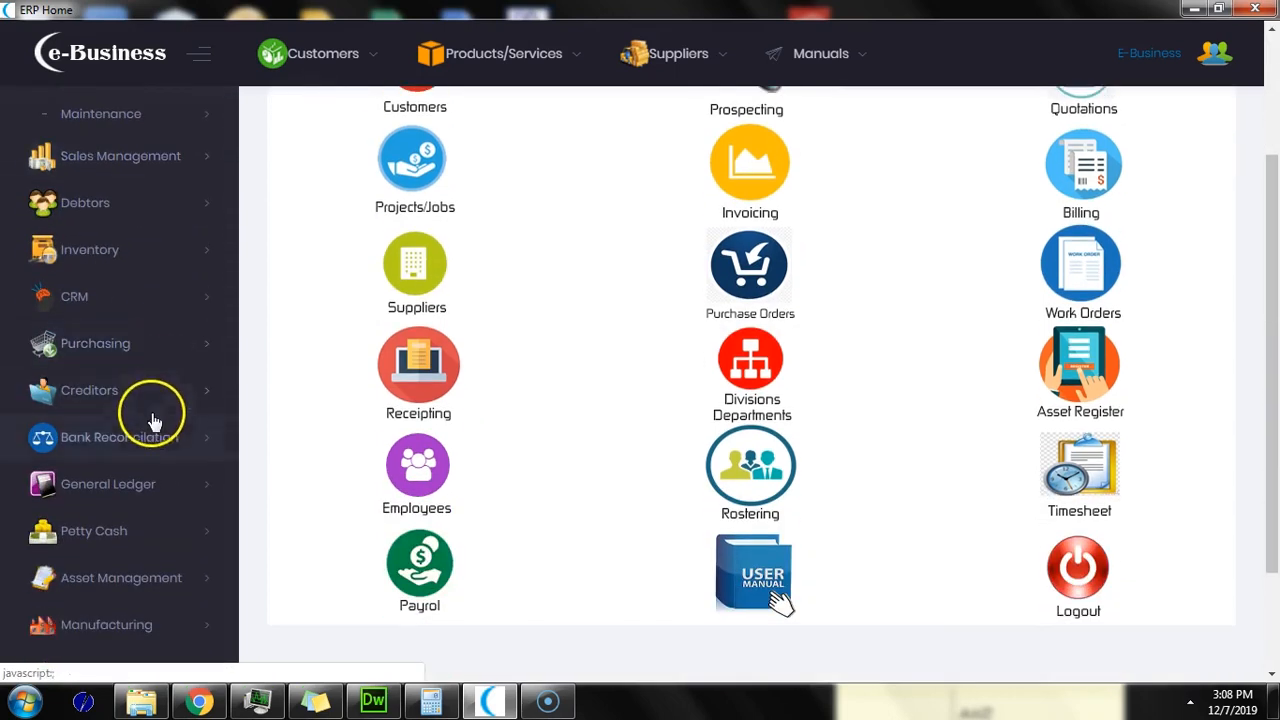
pyautogui.scroll(-1, 155, 505)
pyautogui.click(143, 530)
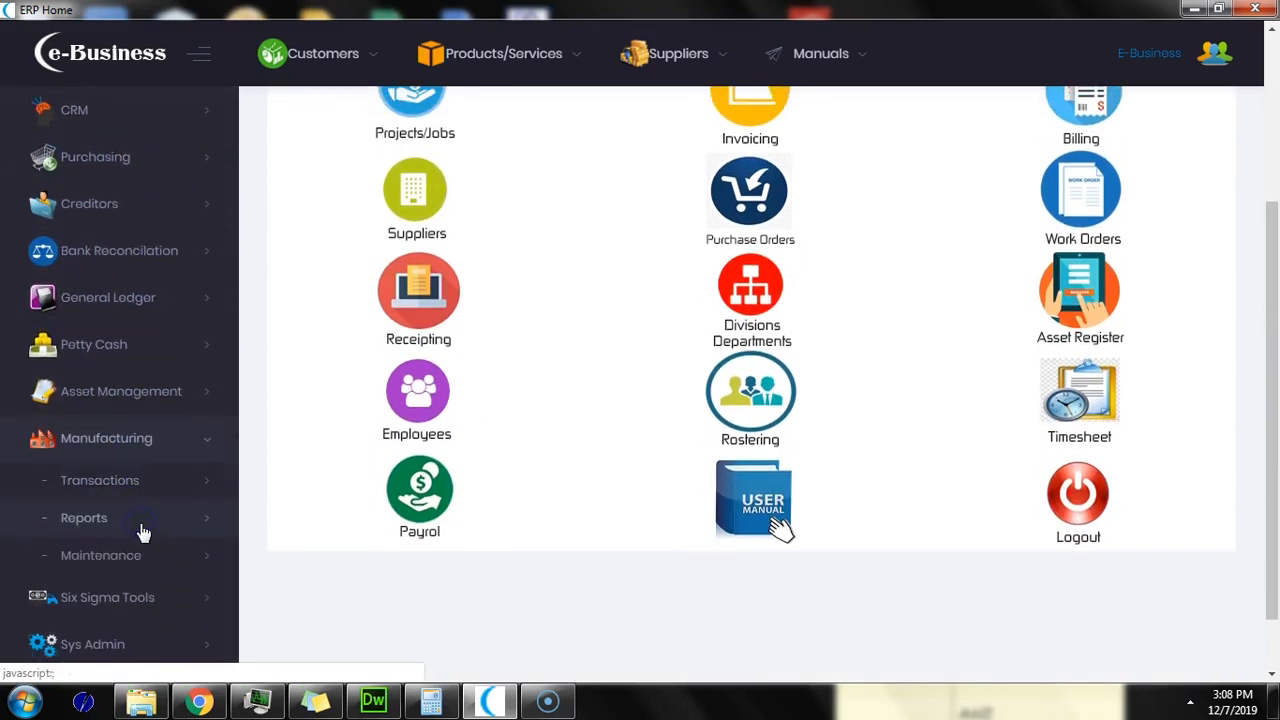
pyautogui.scroll(2, 155, 395)
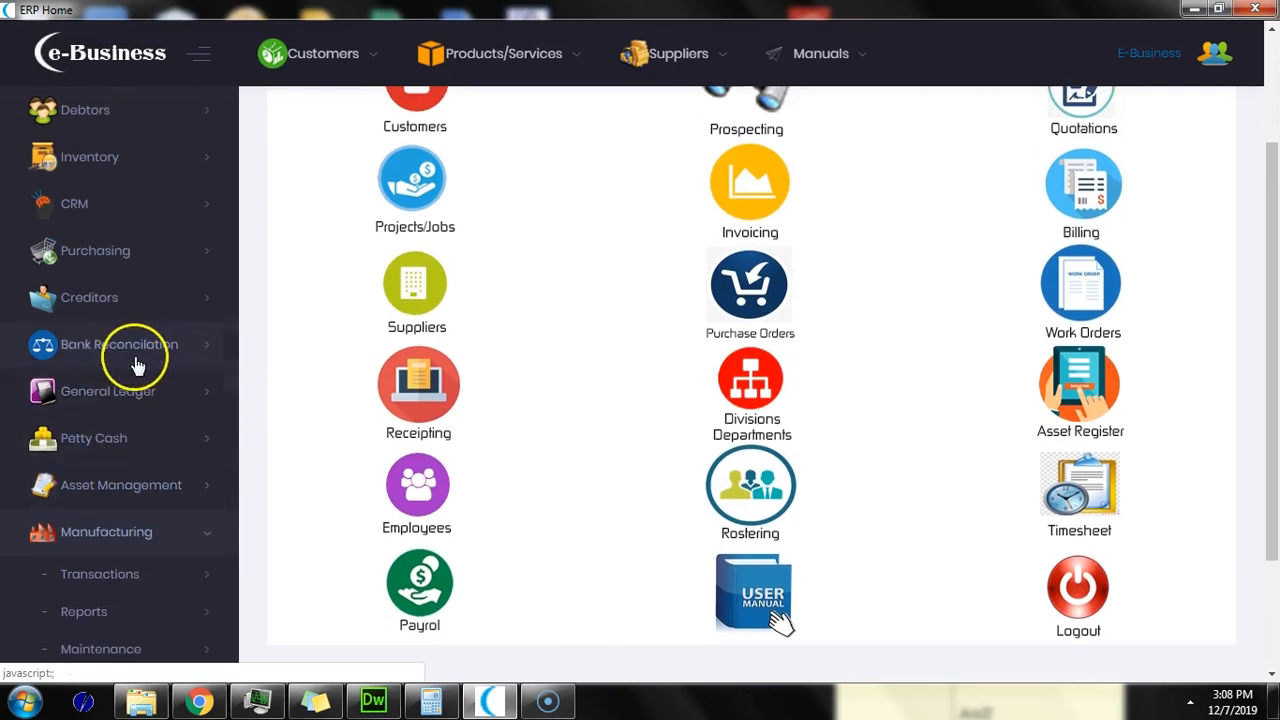
pyautogui.scroll(-1, 158, 384)
pyautogui.scroll(-1, 158, 384)
pyautogui.scroll(4, 158, 384)
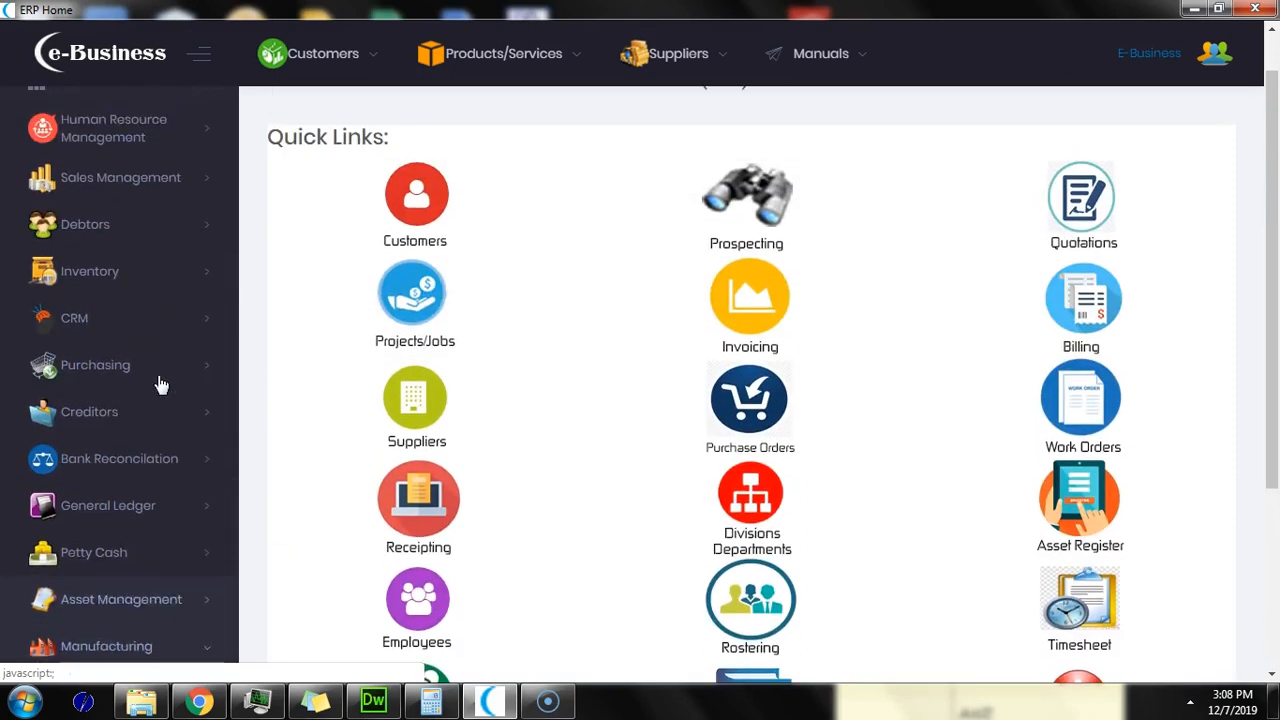
pyautogui.scroll(-2, 160, 384)
pyautogui.click(750, 182)
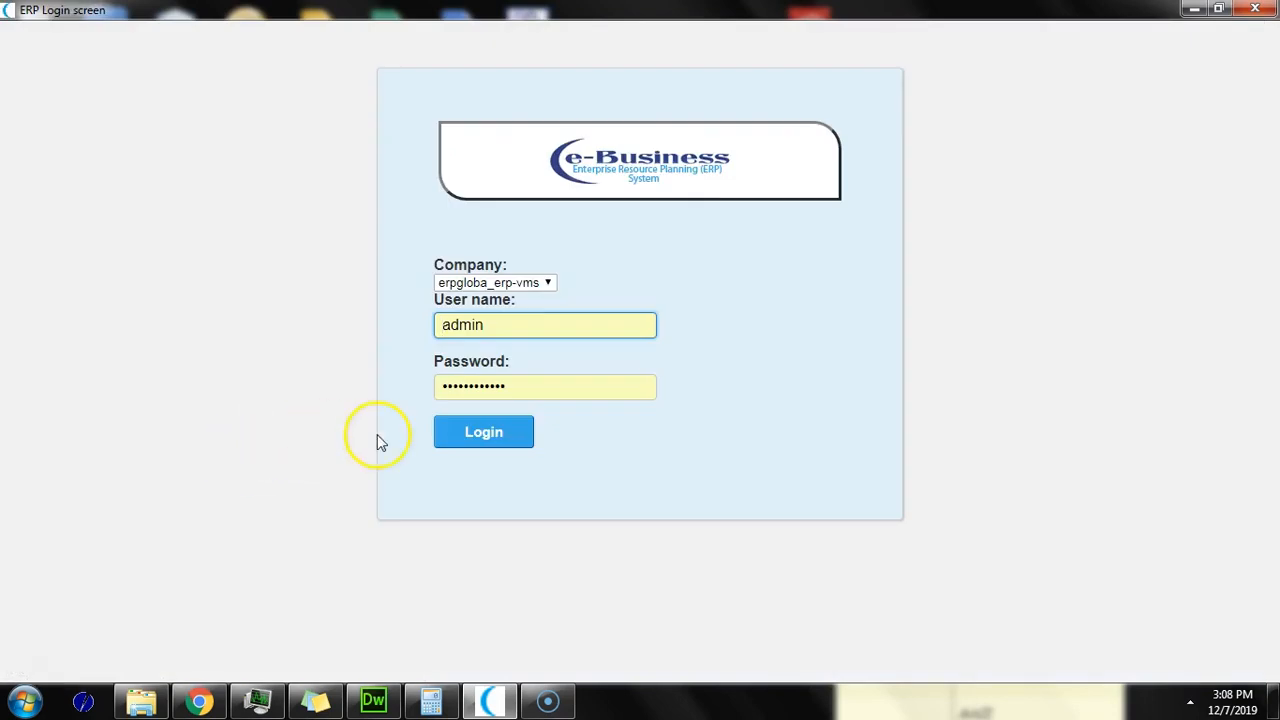
pyautogui.click(500, 436)
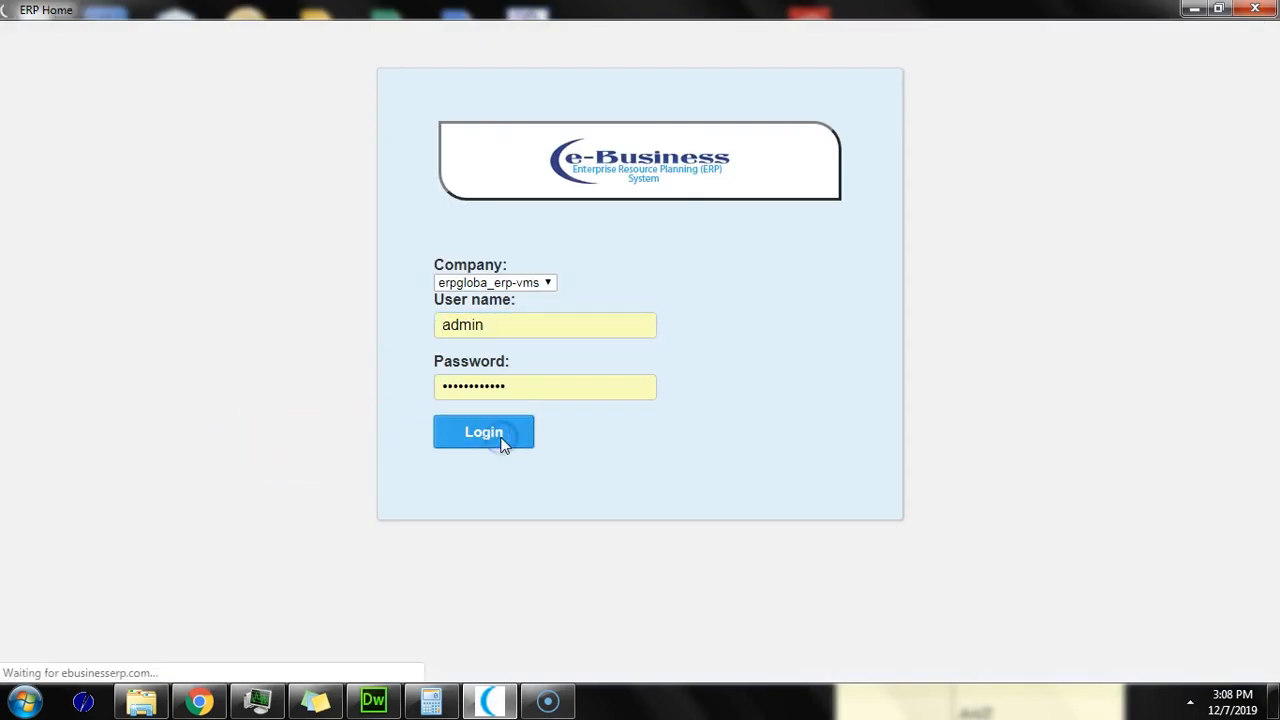
# Step: Scroll through the Invoicing System table to review its totals and invoice list
pyautogui.scroll(-3, 503, 447)
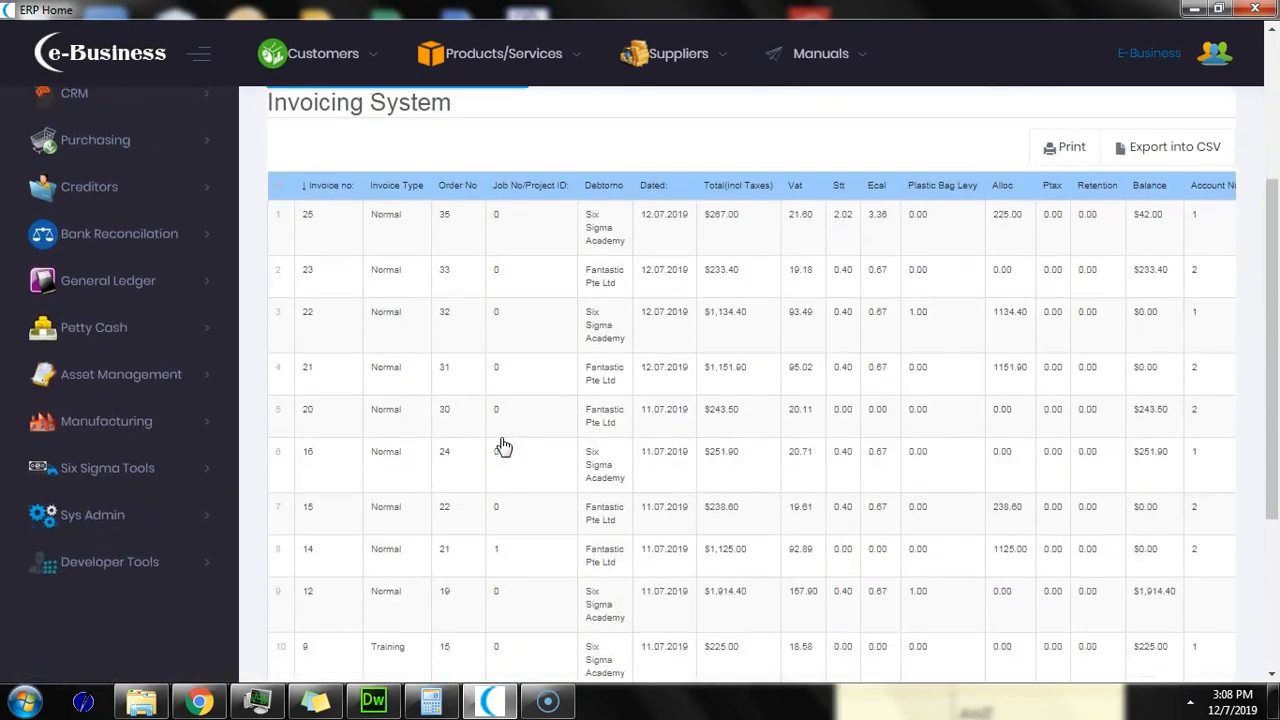
pyautogui.scroll(5, 503, 447)
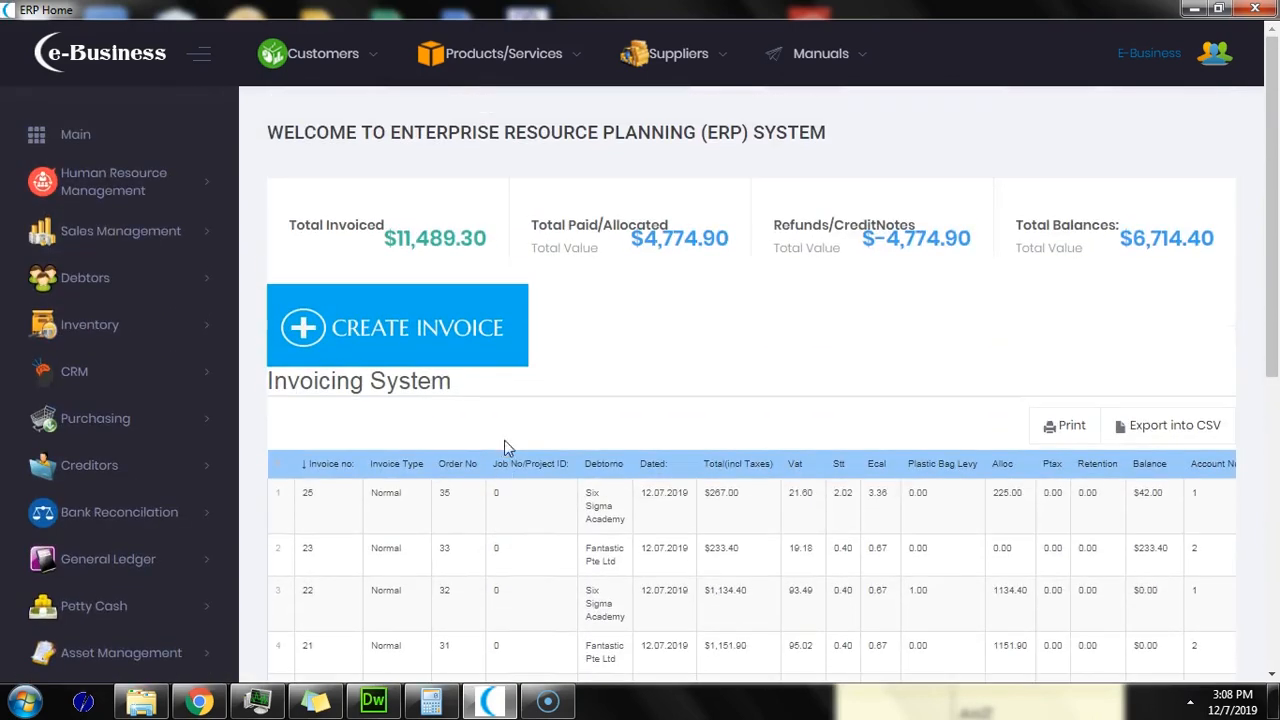
pyautogui.moveTo(1270, 270); pyautogui.dragTo(1249, 500)
pyautogui.moveTo(900, 563)
pyautogui.mouseDown()
pyautogui.moveTo(1169, 565)
pyautogui.moveTo(894, 566)
pyautogui.mouseUp()
pyautogui.moveTo(1266, 451); pyautogui.dragTo(1272, 345)
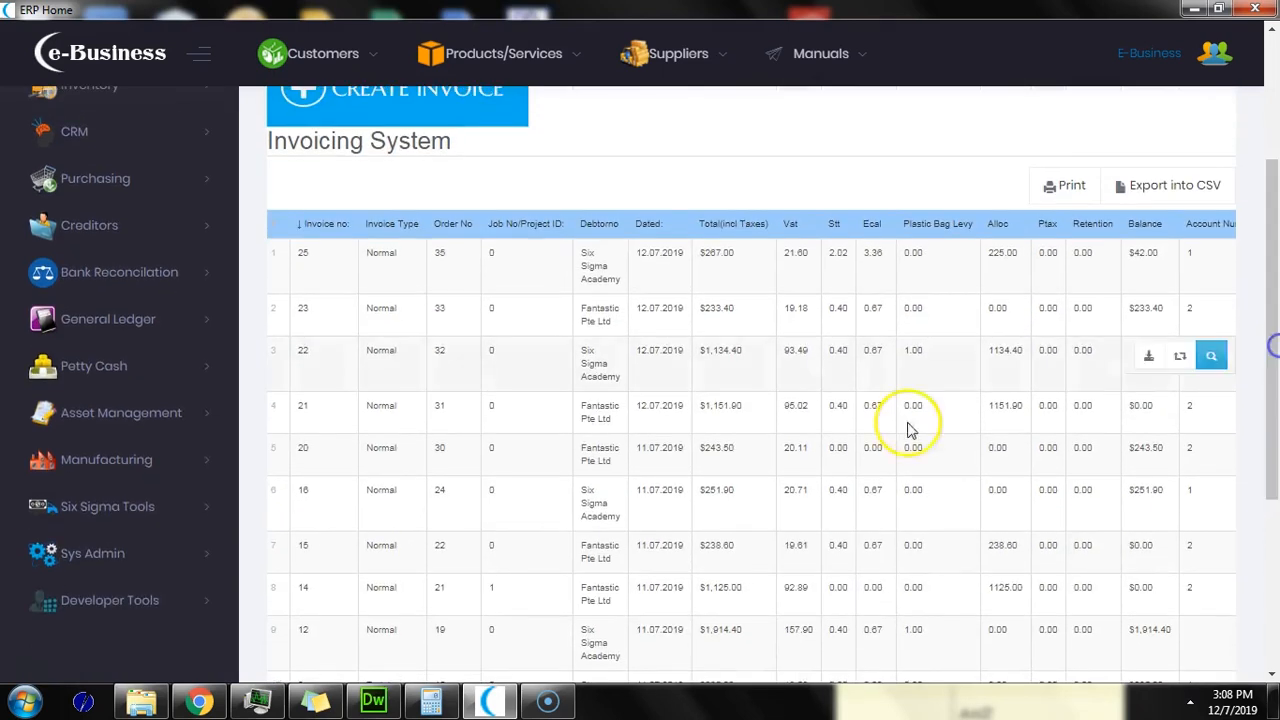
# Step: Expand the Six Sigma Tools module in the sidebar and return to the top
pyautogui.click(157, 512)
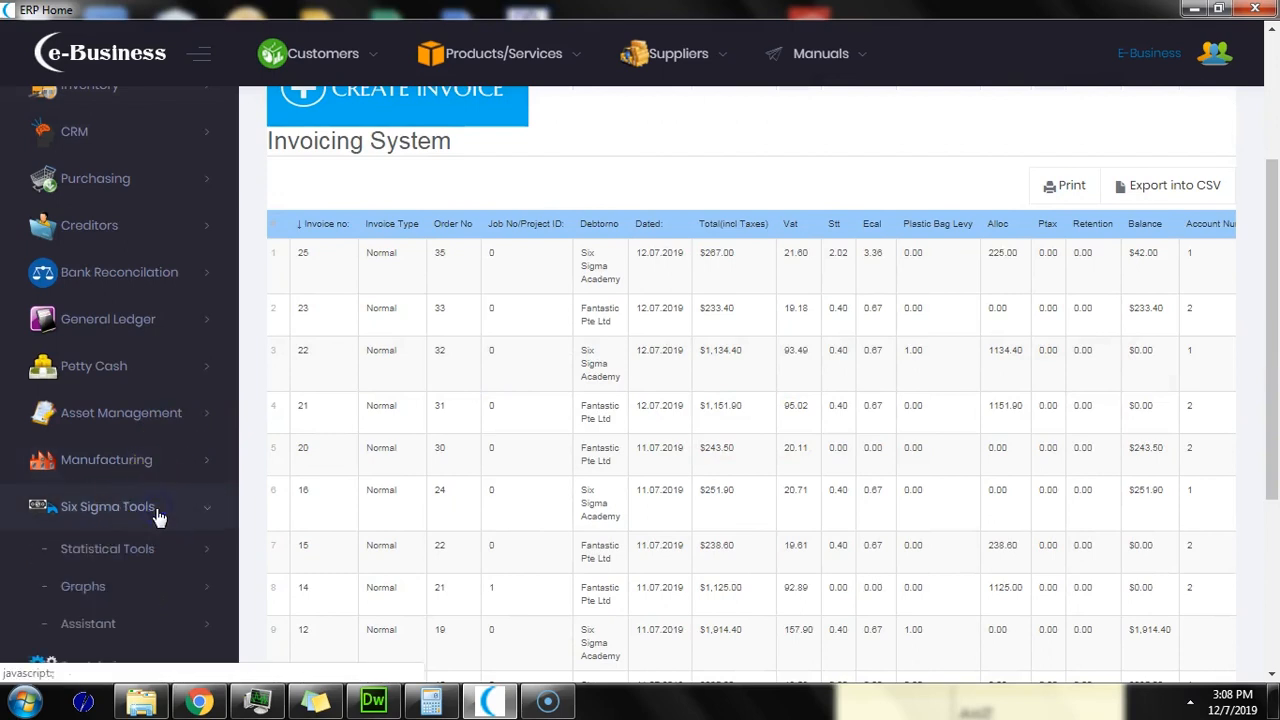
pyautogui.scroll(-2, 157, 512)
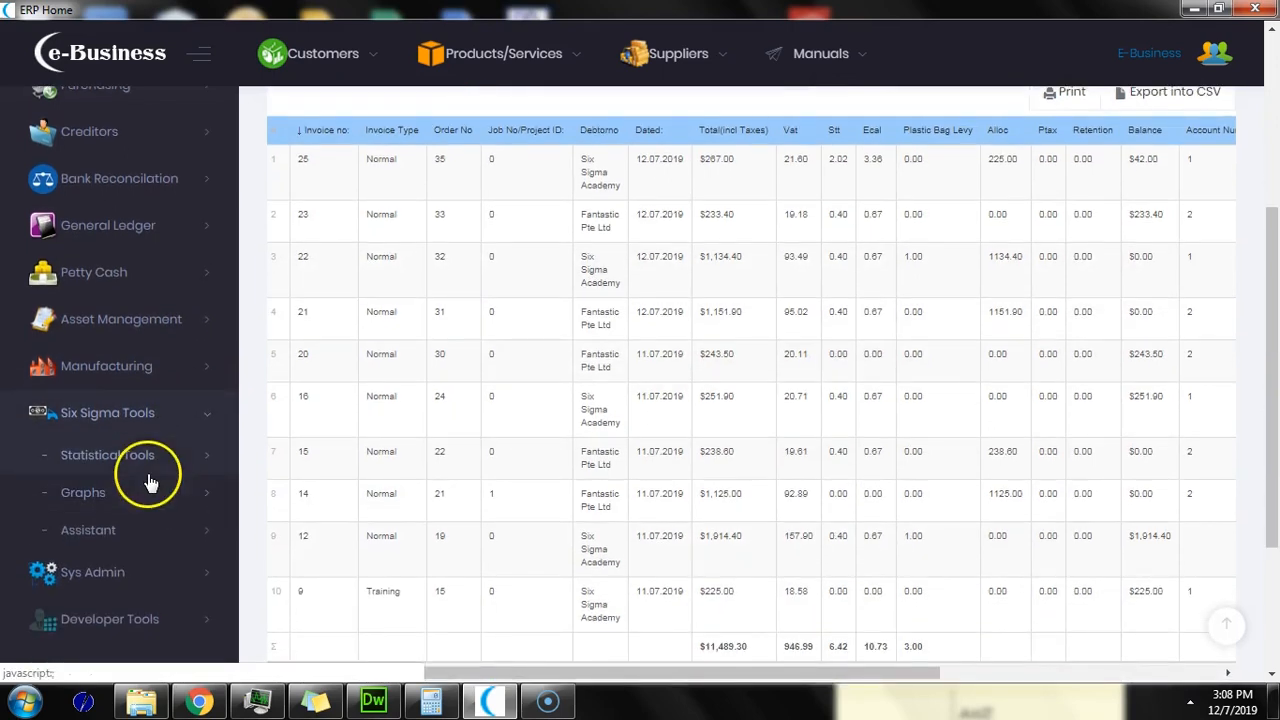
pyautogui.scroll(5, 417, 448)
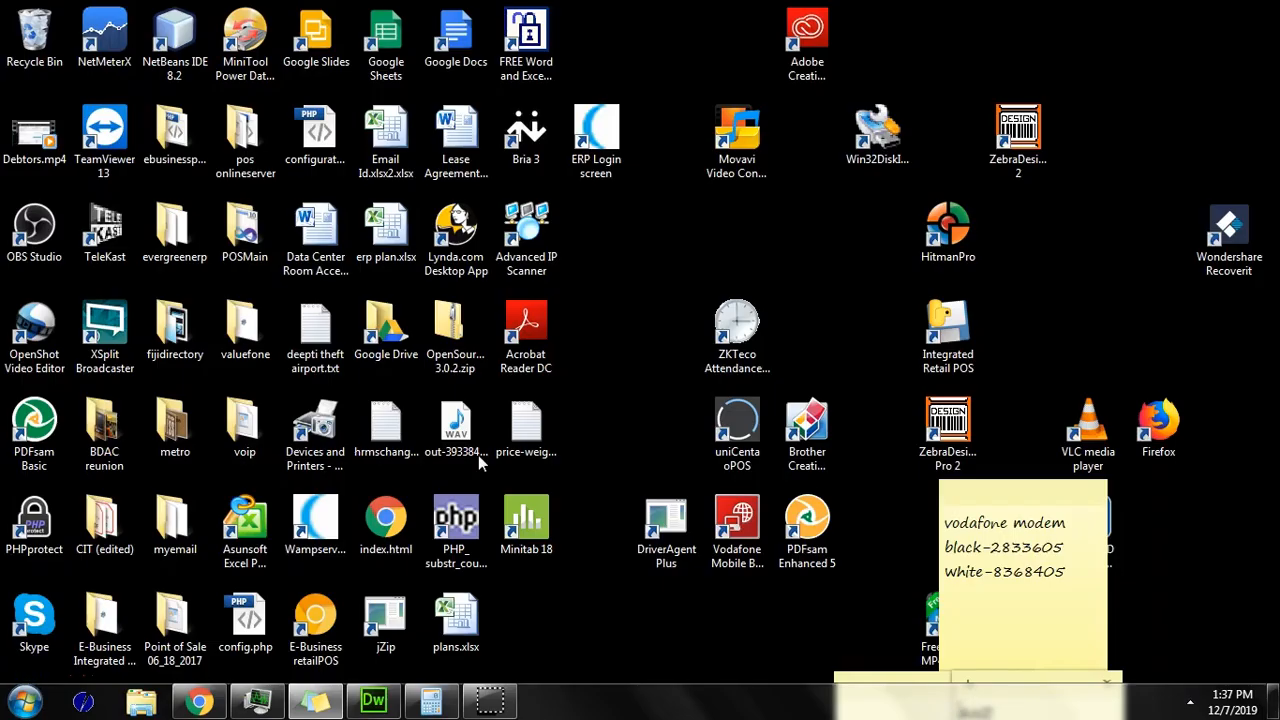
# Step: Launch the ERP Login screen shortcut from the Windows desktop
pyautogui.click(457, 420)
pyautogui.click(627, 291)
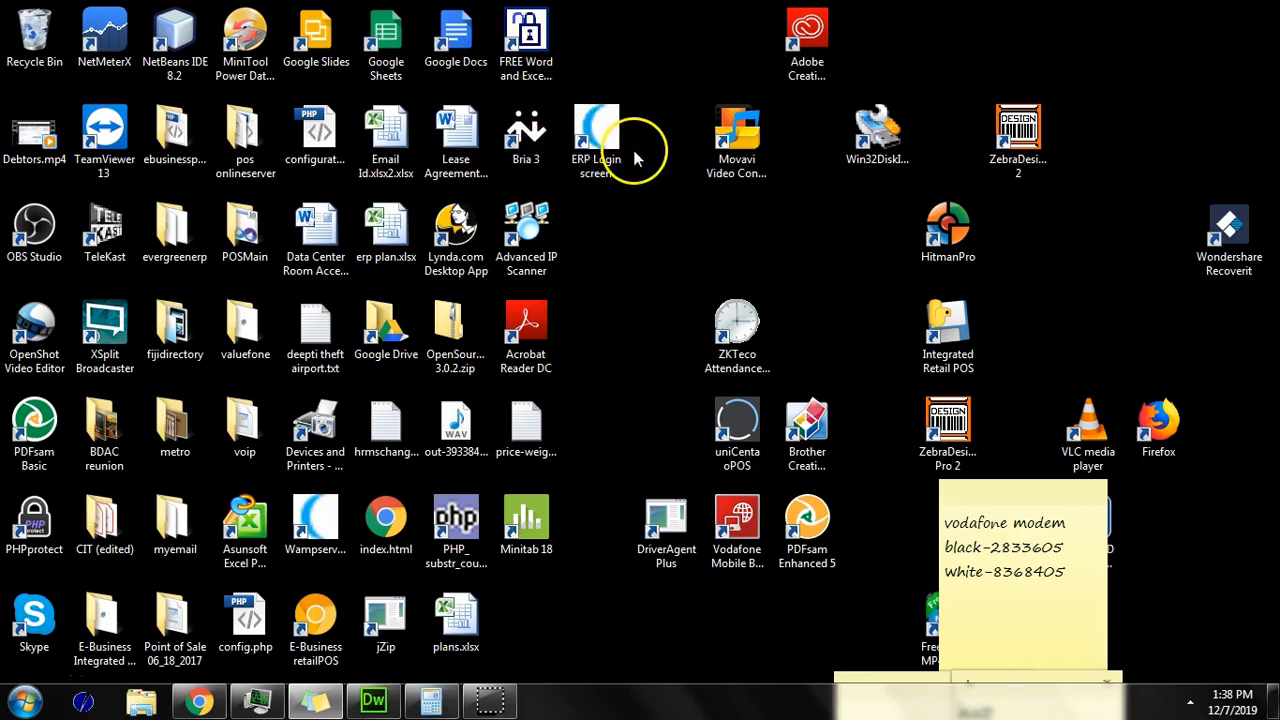
pyautogui.click(600, 163)
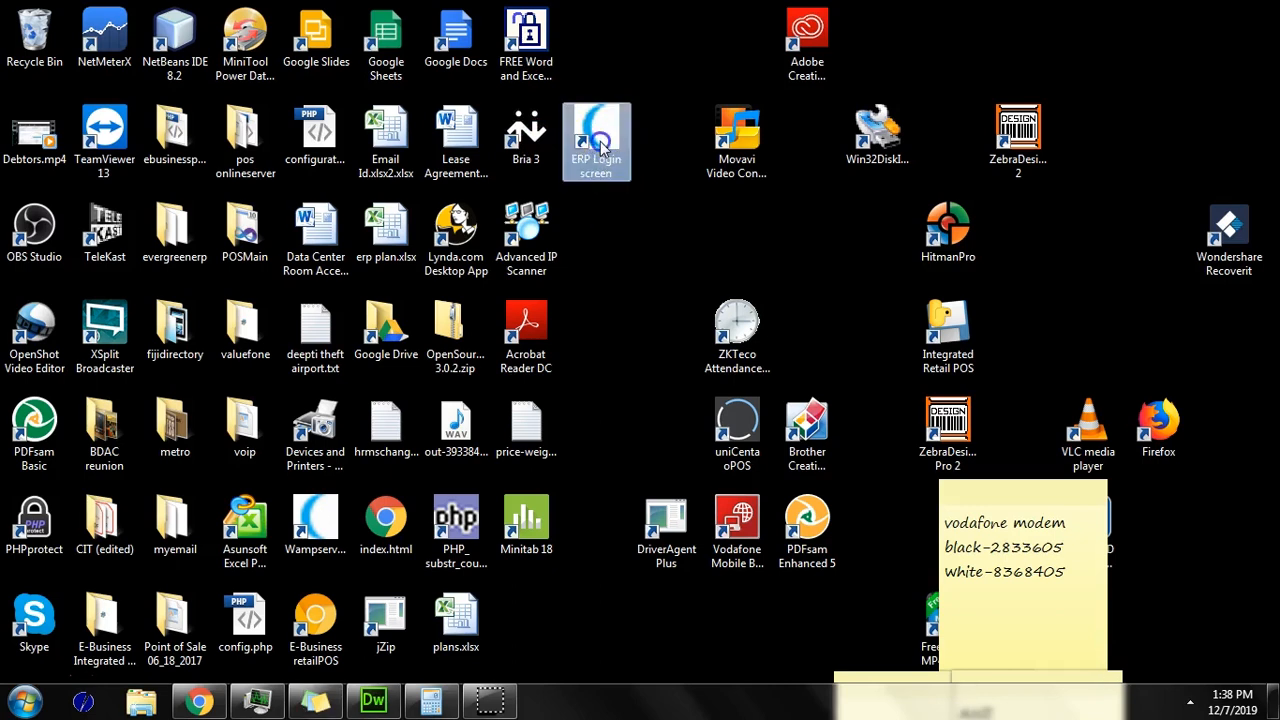
pyautogui.doubleClick(600, 145)
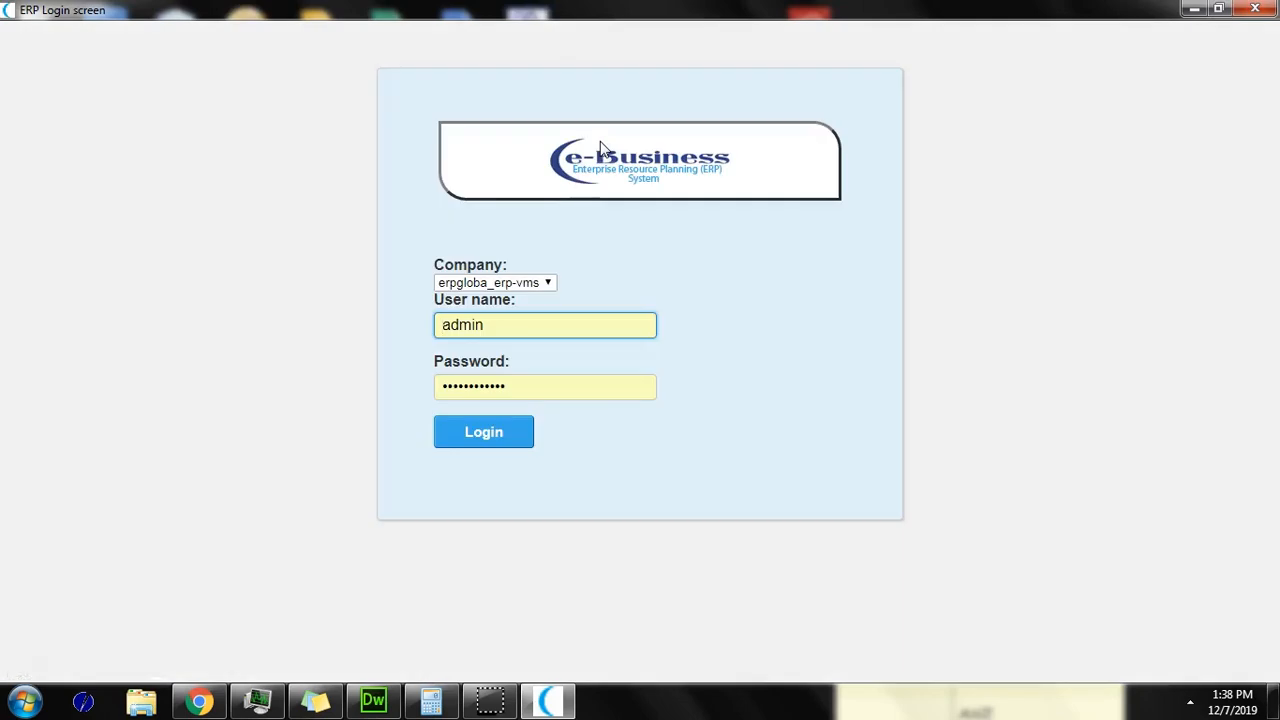
# Step: Sign in, then switch the module menu to icons only and back to full labels
pyautogui.click(503, 430)
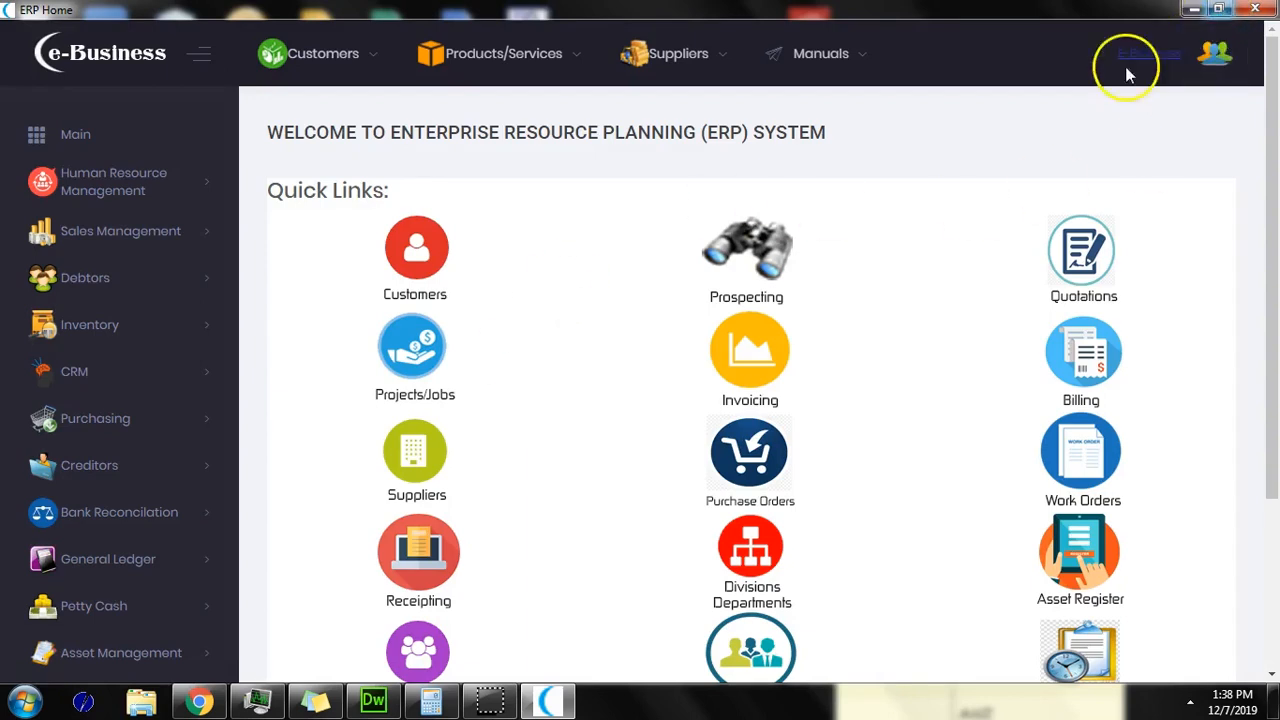
pyautogui.click(203, 63)
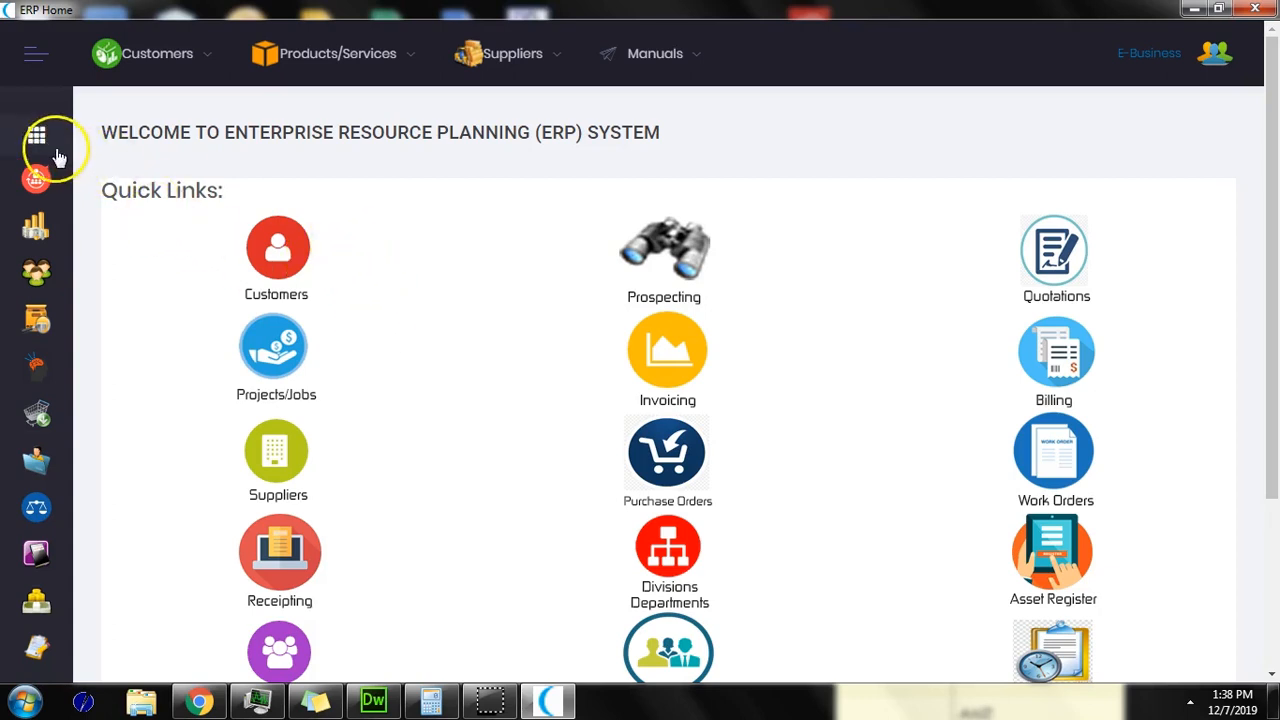
pyautogui.click(43, 58)
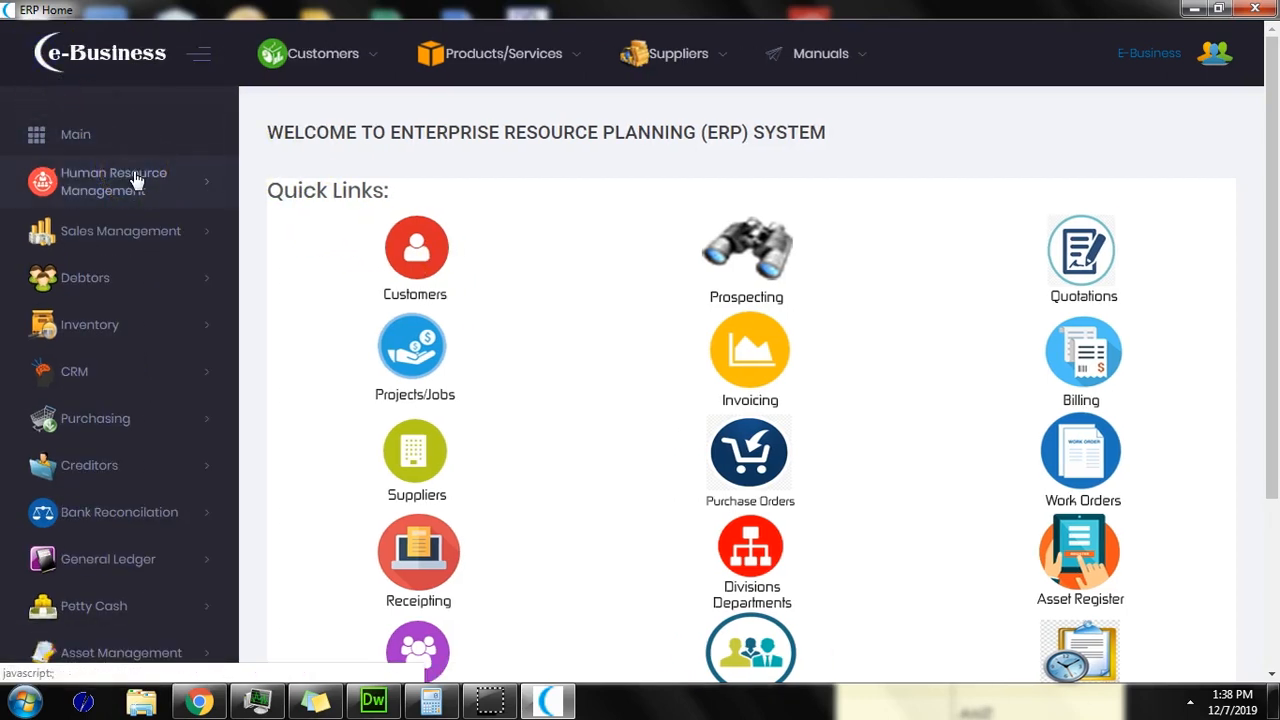
pyautogui.scroll(-3, 137, 180)
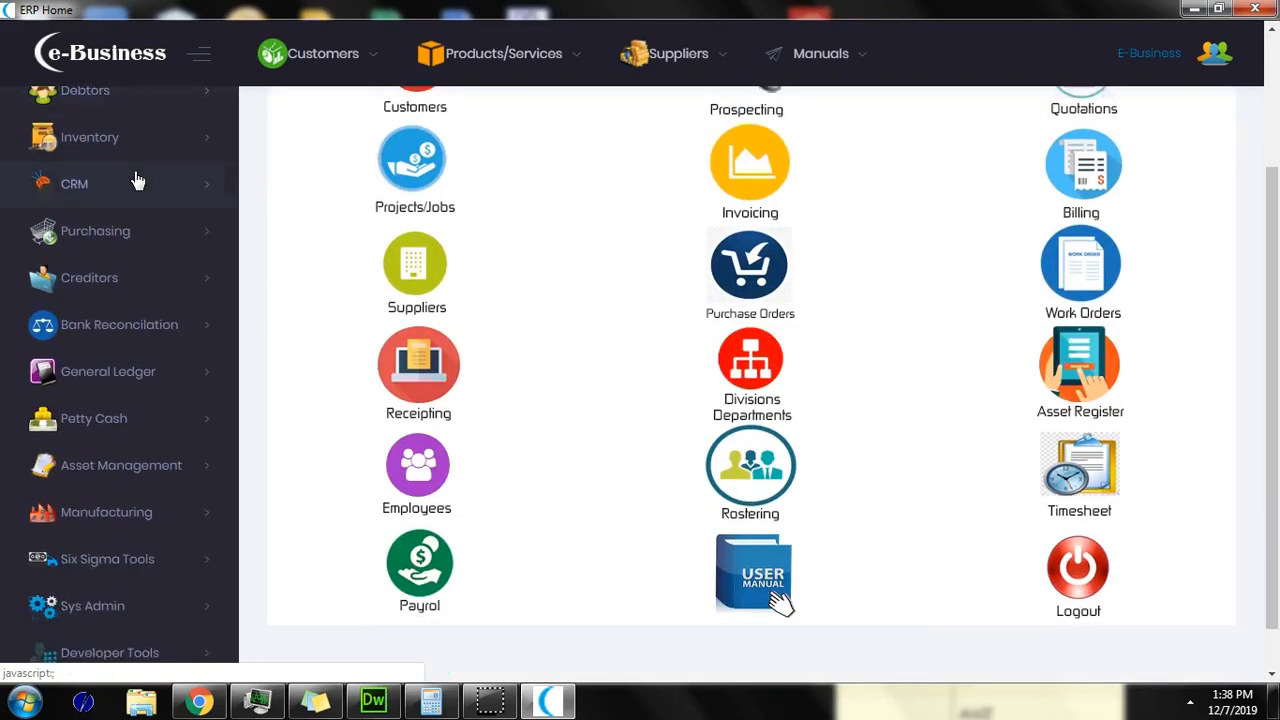
pyautogui.scroll(3, 137, 180)
# Step: Expand and collapse Human Resource Management, then collapse and restore the sidebar labels
pyautogui.click(146, 192)
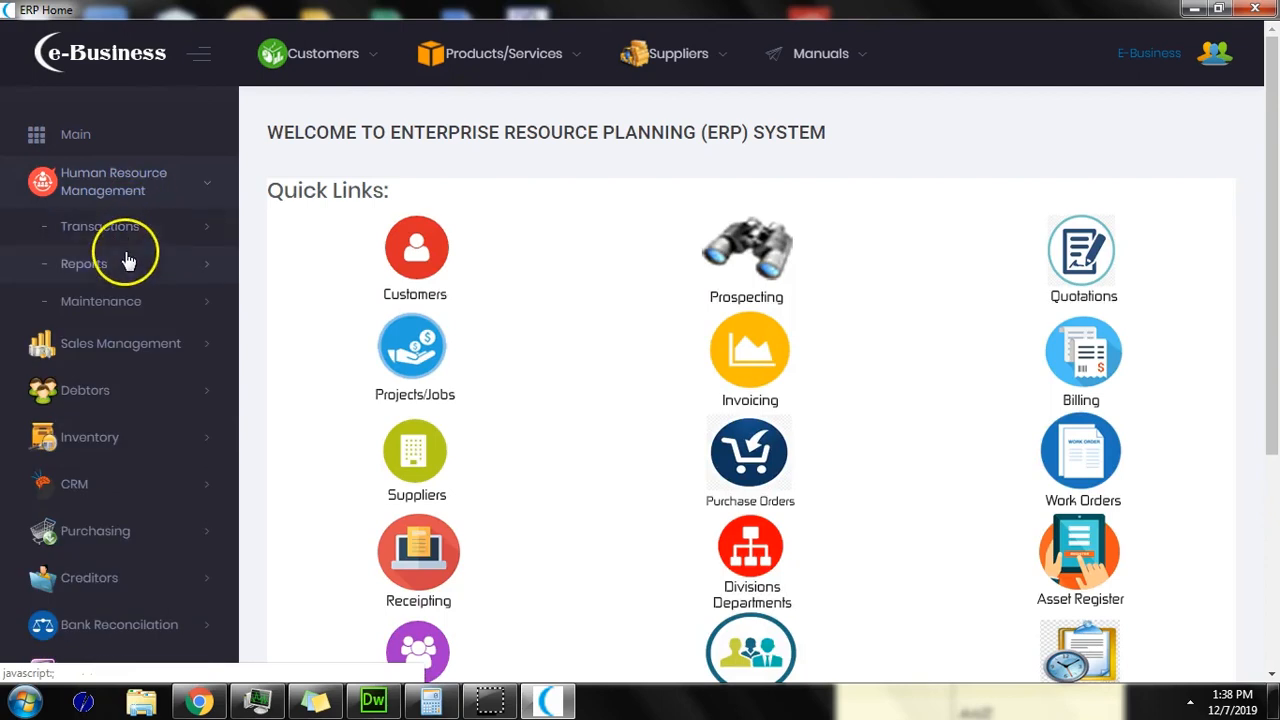
pyautogui.click(127, 190)
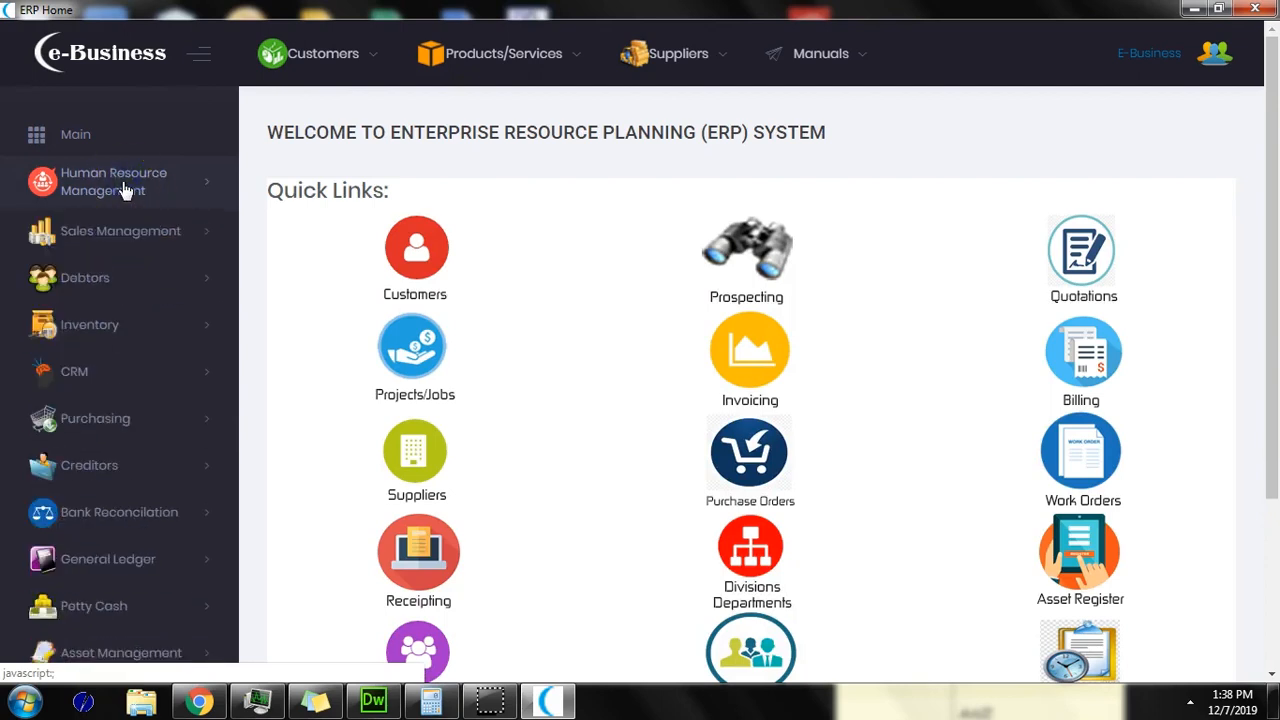
pyautogui.click(199, 54)
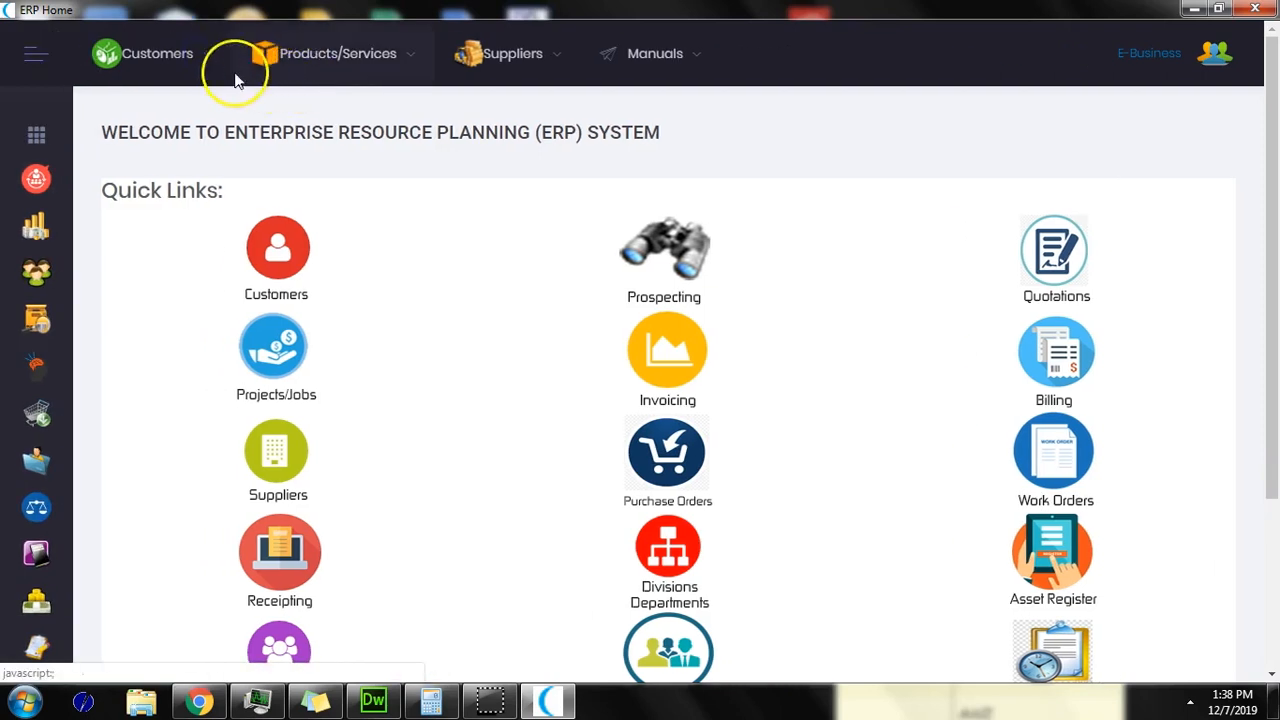
pyautogui.click(36, 55)
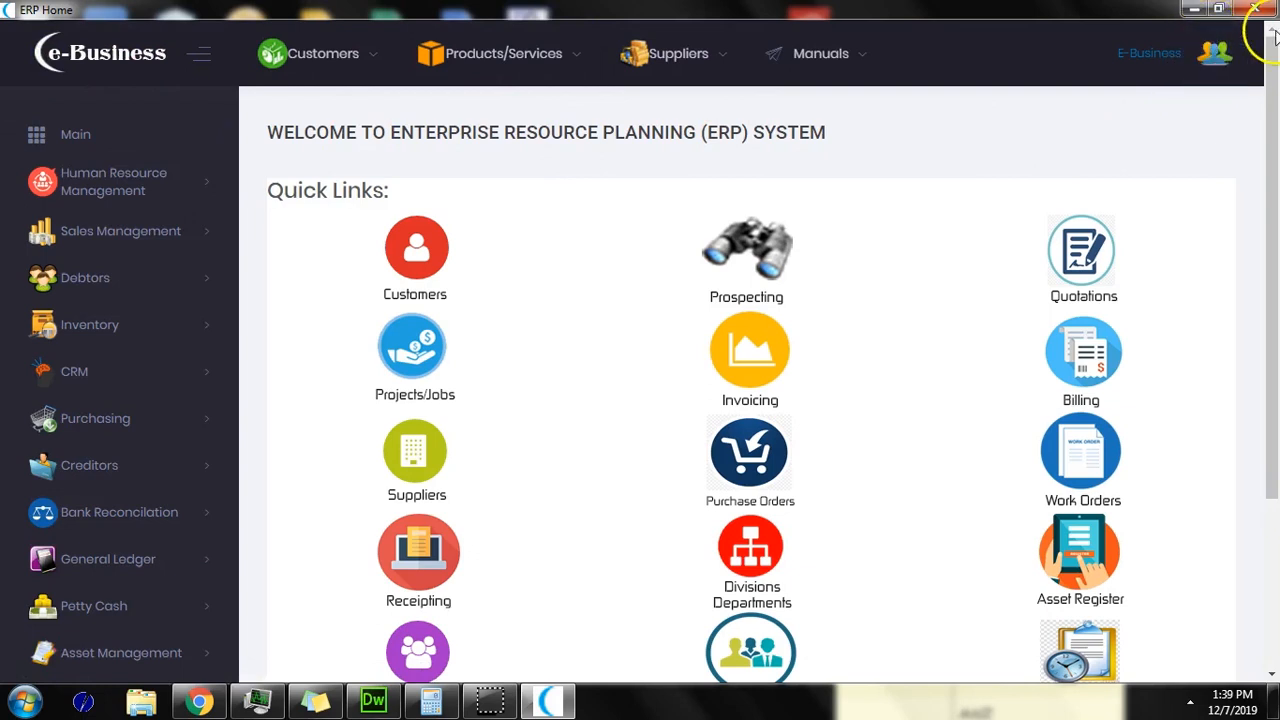
# Step: Restore the ERP window from full screen and resize it wider
pyautogui.click(1220, 14)
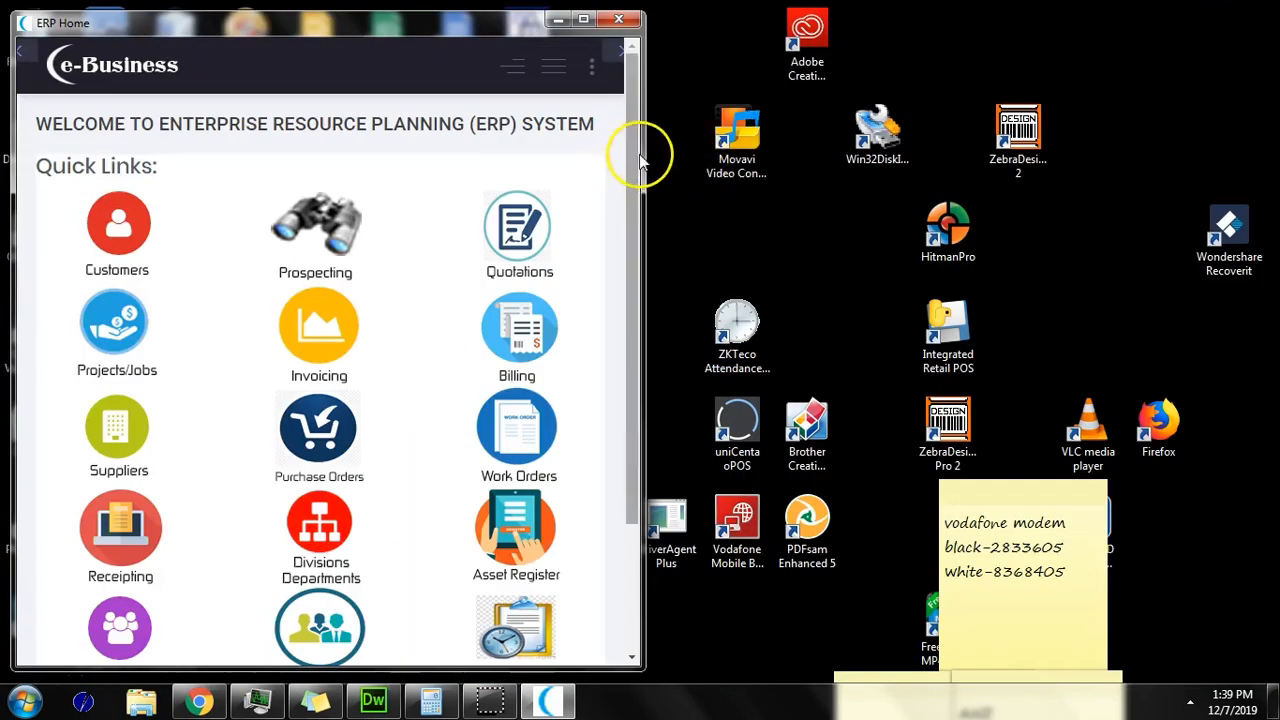
pyautogui.moveTo(644, 142); pyautogui.dragTo(602, 160)
pyautogui.moveTo(729, 172); pyautogui.dragTo(521, 142)
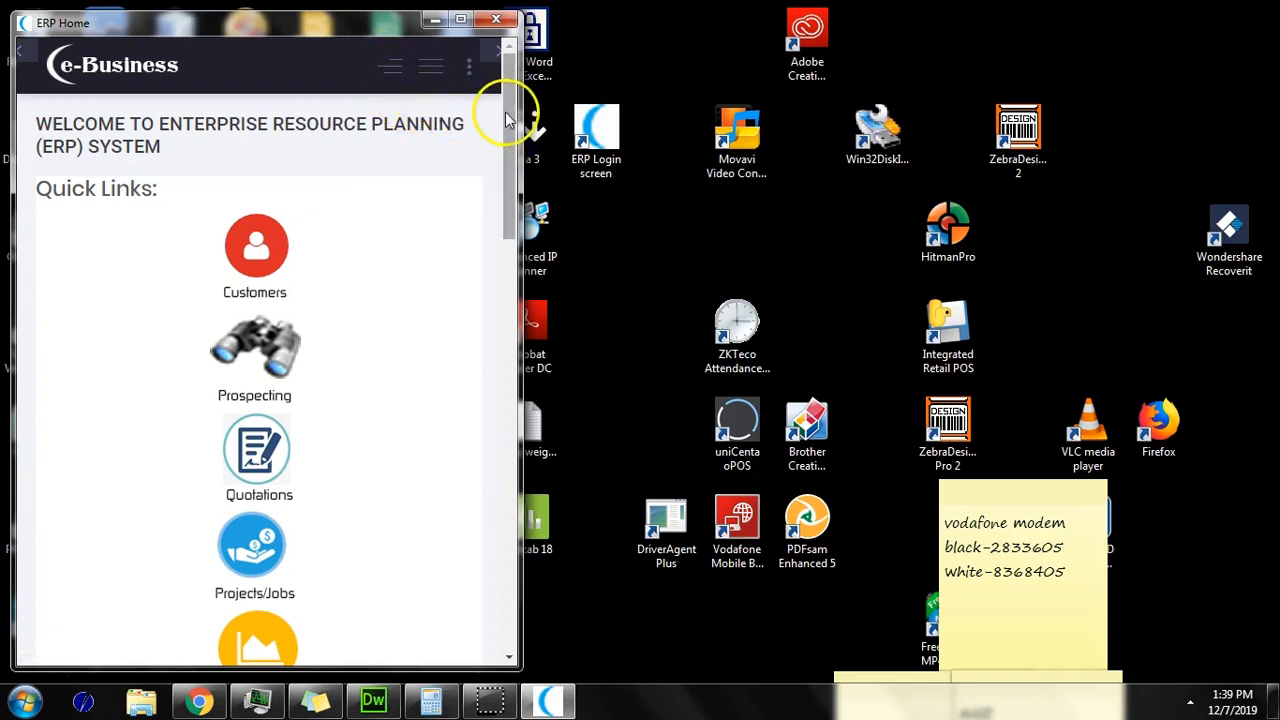
# Step: Browse the navigation menu down to Sales Management's Sales Prospecting page, then close it
pyautogui.click(400, 78)
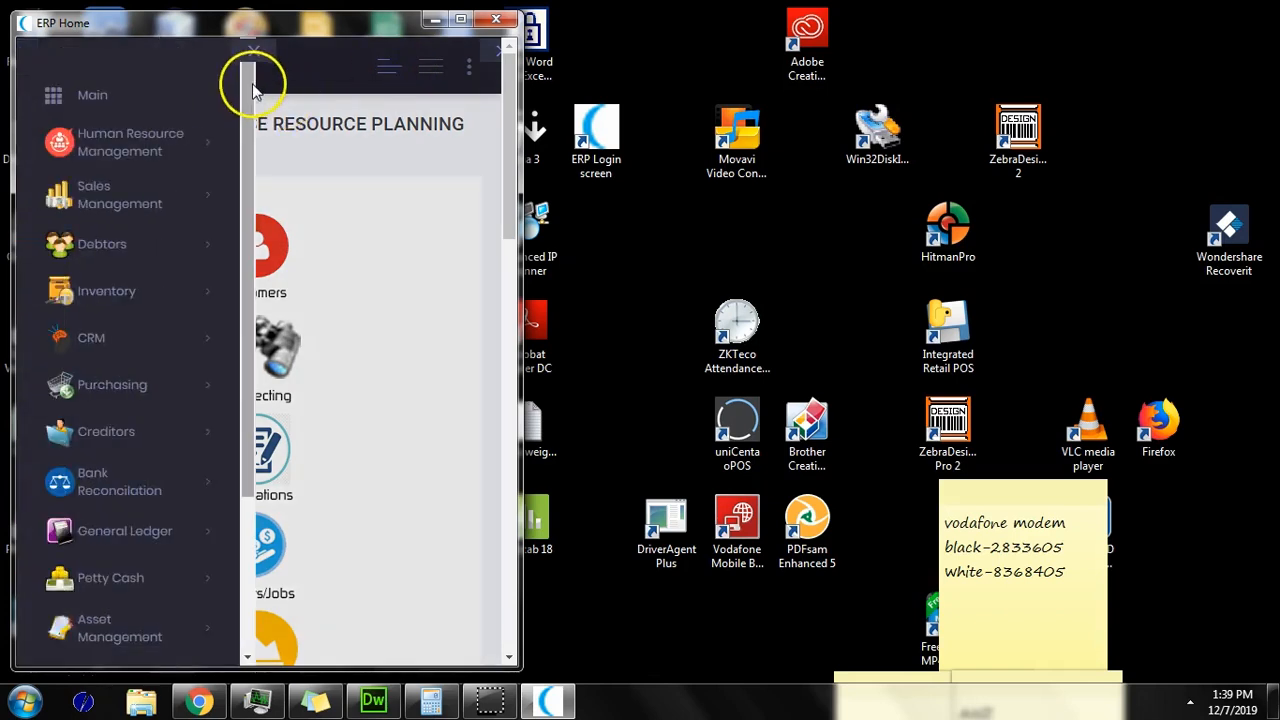
pyautogui.click(182, 120)
pyautogui.click(180, 124)
pyautogui.click(149, 165)
pyautogui.click(151, 219)
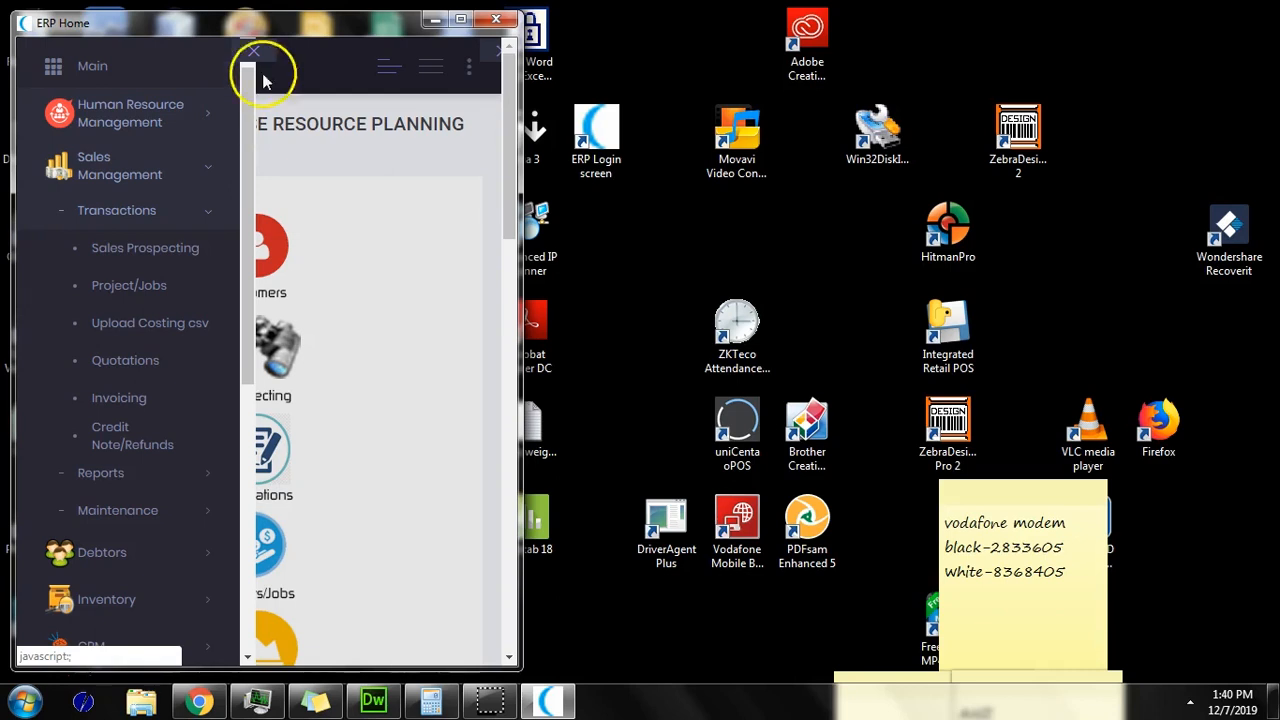
pyautogui.click(255, 49)
# Step: Check the customer, product and supplier links panel, then maximize the ERP window
pyautogui.click(416, 75)
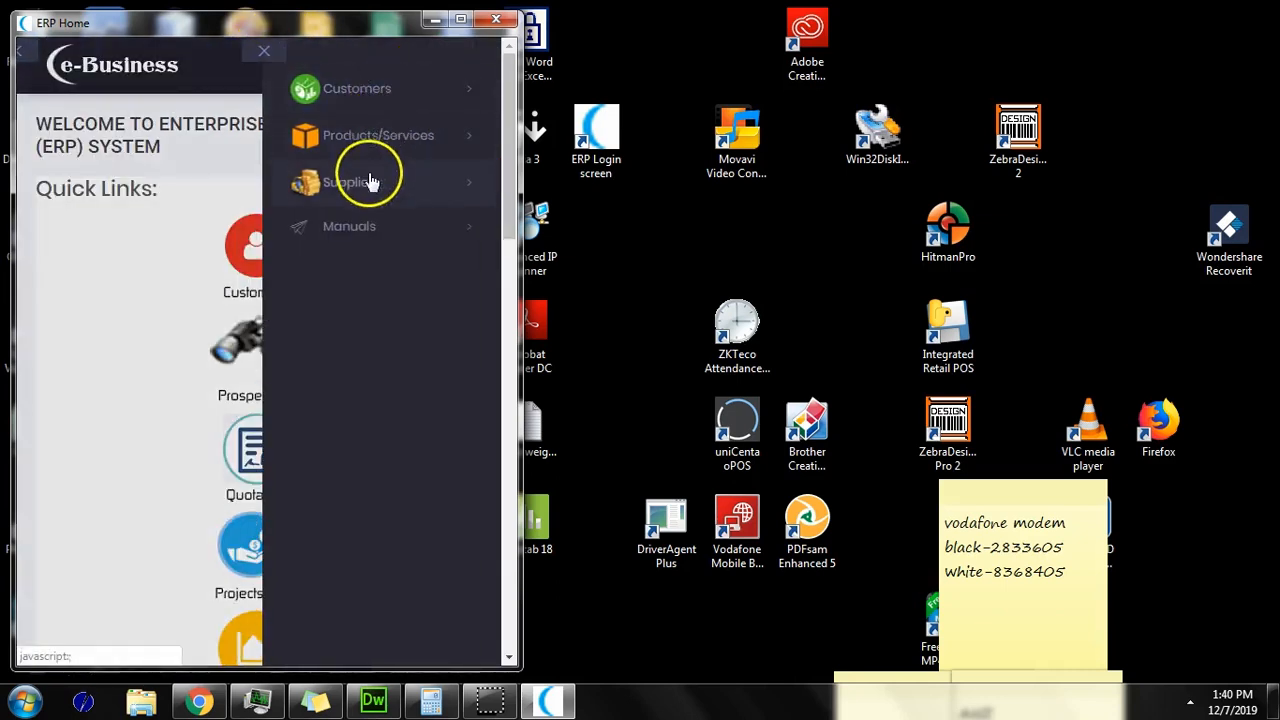
pyautogui.click(271, 54)
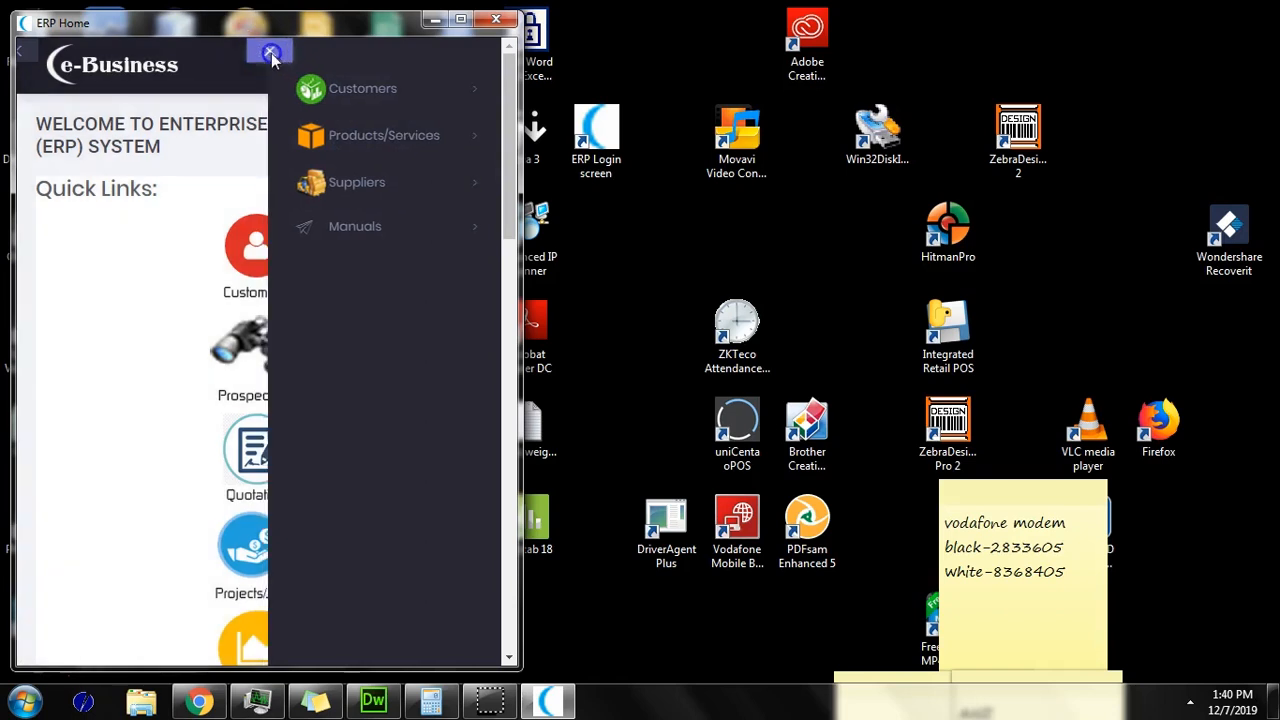
pyautogui.click(443, 70)
pyautogui.click(460, 20)
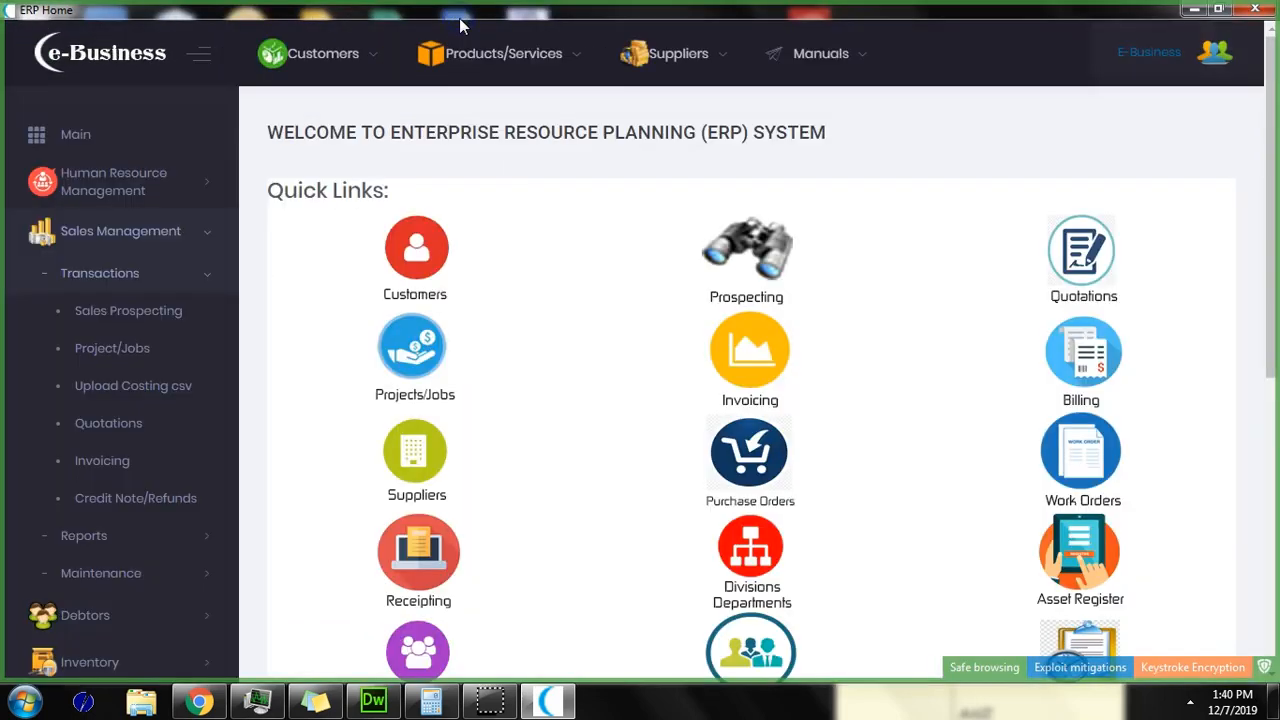
pyautogui.click(455, 62)
pyautogui.moveTo(1268, 196); pyautogui.dragTo(1258, 149)
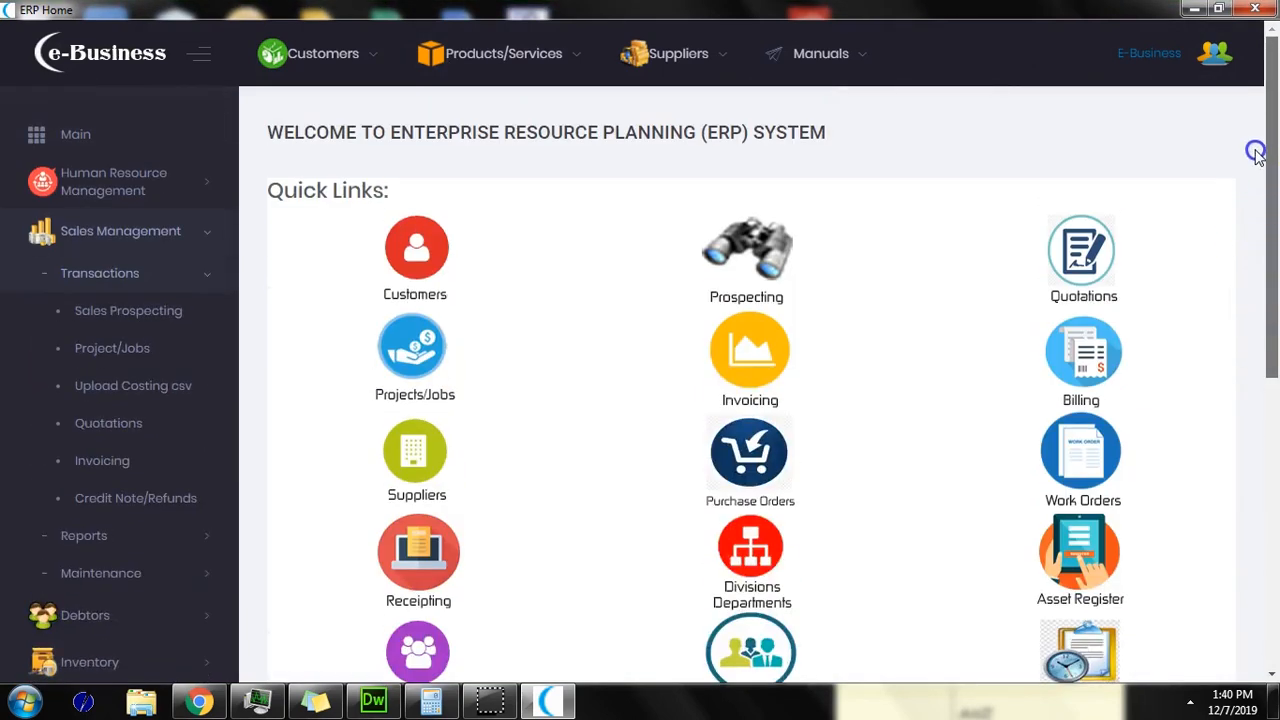
# Step: Open the Inventory Items page from the Products/Services menu
pyautogui.click(202, 64)
pyautogui.click(46, 63)
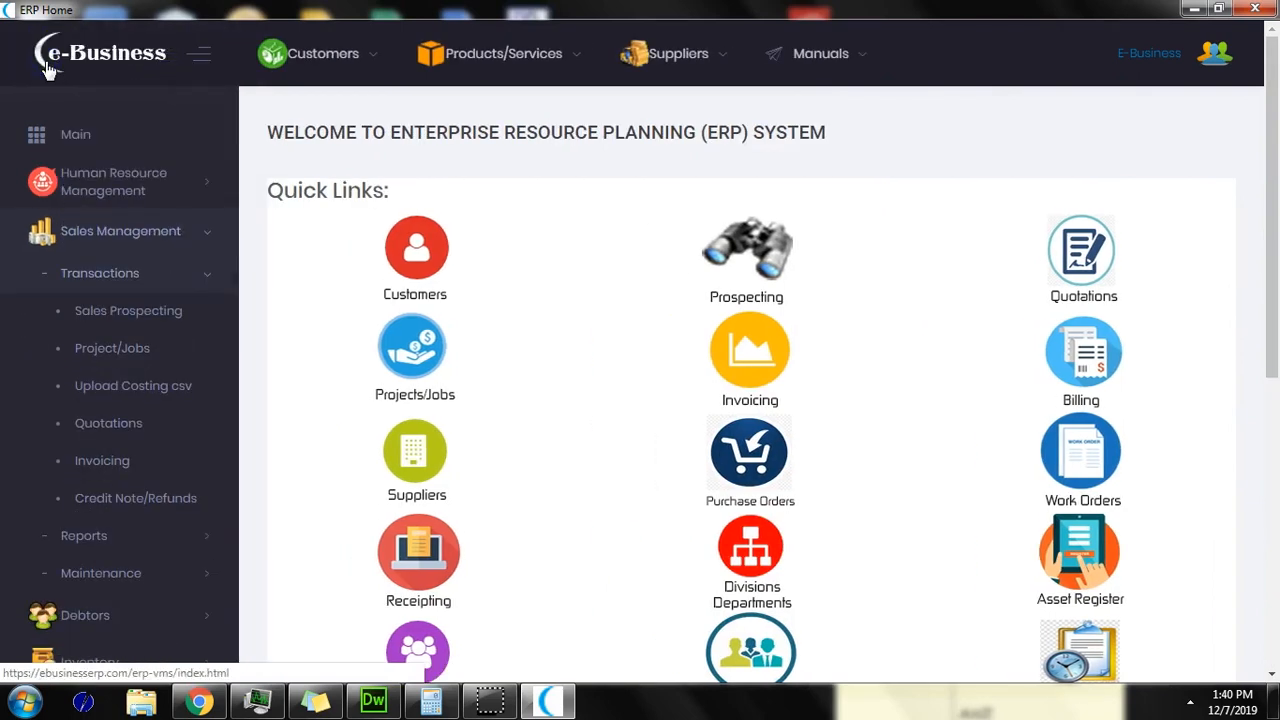
pyautogui.click(505, 55)
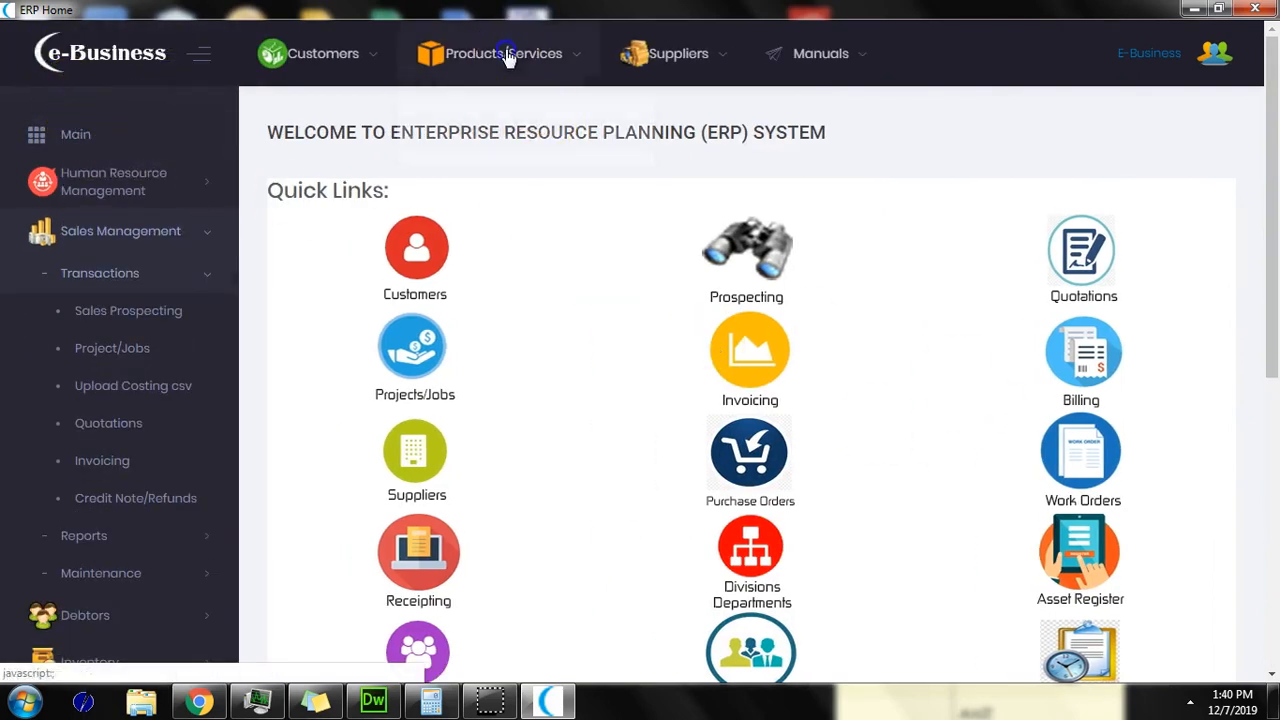
pyautogui.click(488, 115)
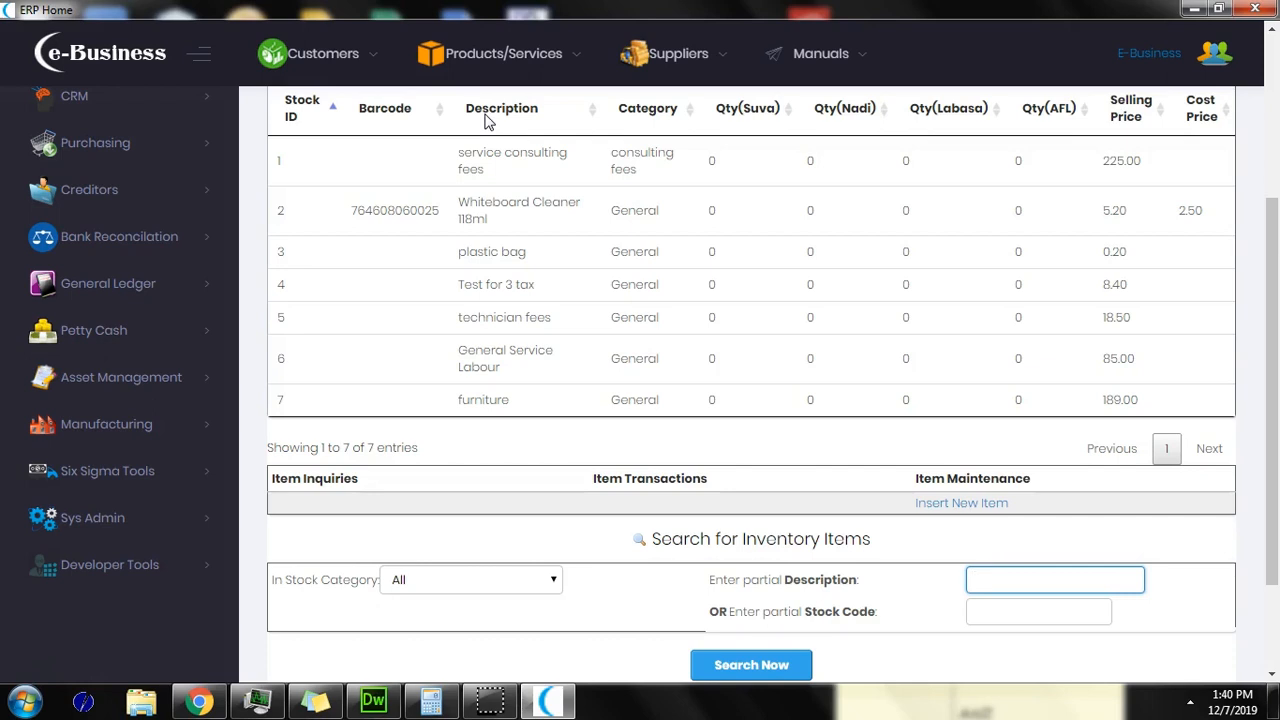
# Step: Download the 7-entry Inventory Items table as a PDF
pyautogui.scroll(2, 487, 120)
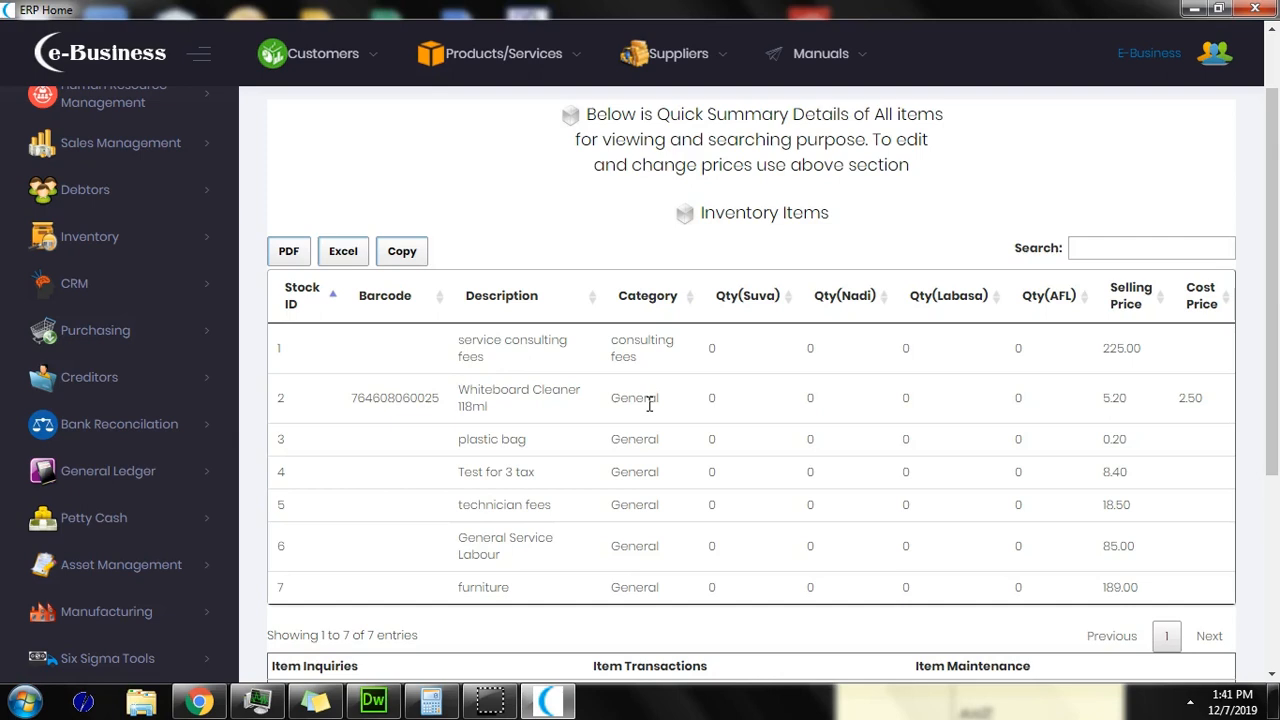
pyautogui.scroll(-4, 602, 332)
pyautogui.scroll(5, 606, 334)
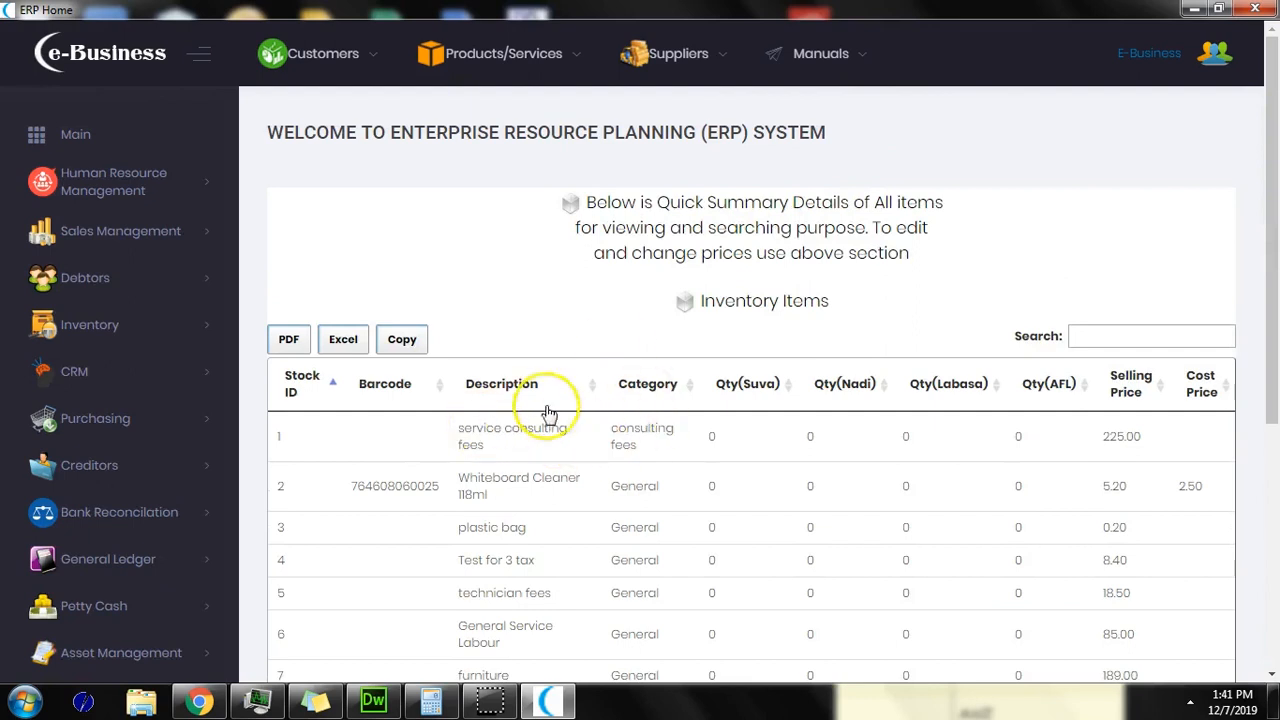
pyautogui.scroll(-1, 607, 400)
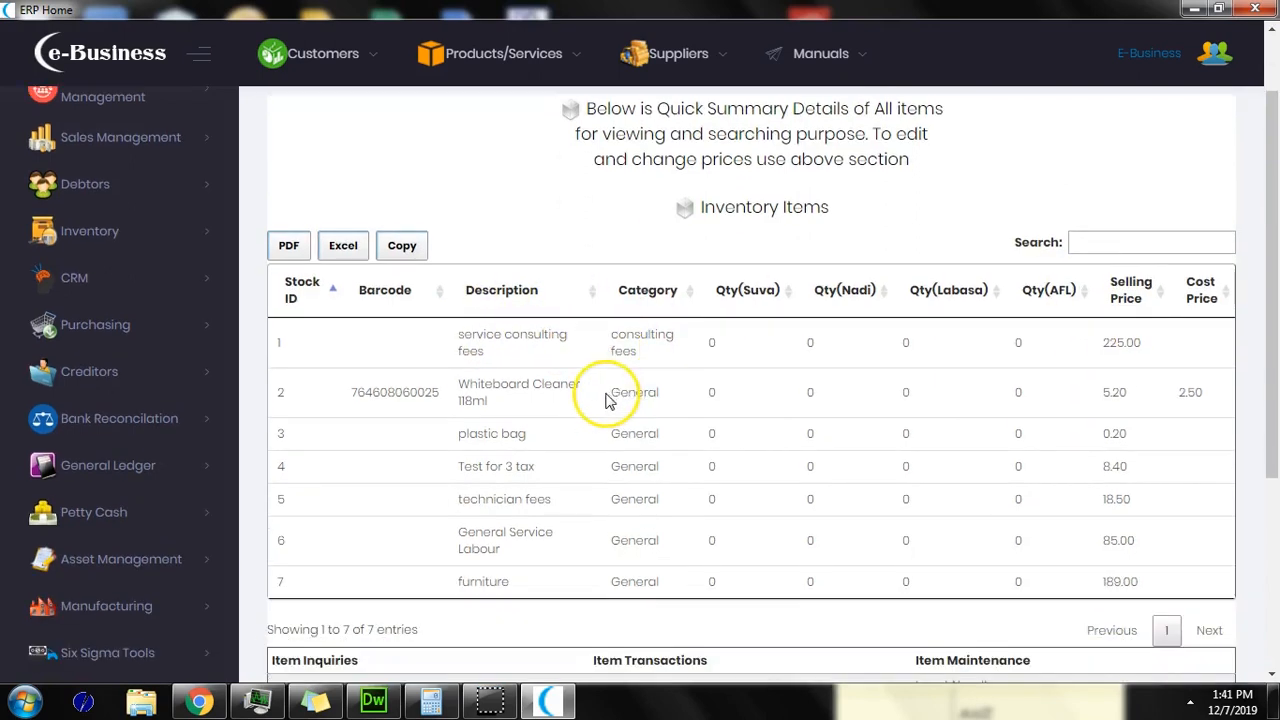
pyautogui.click(290, 246)
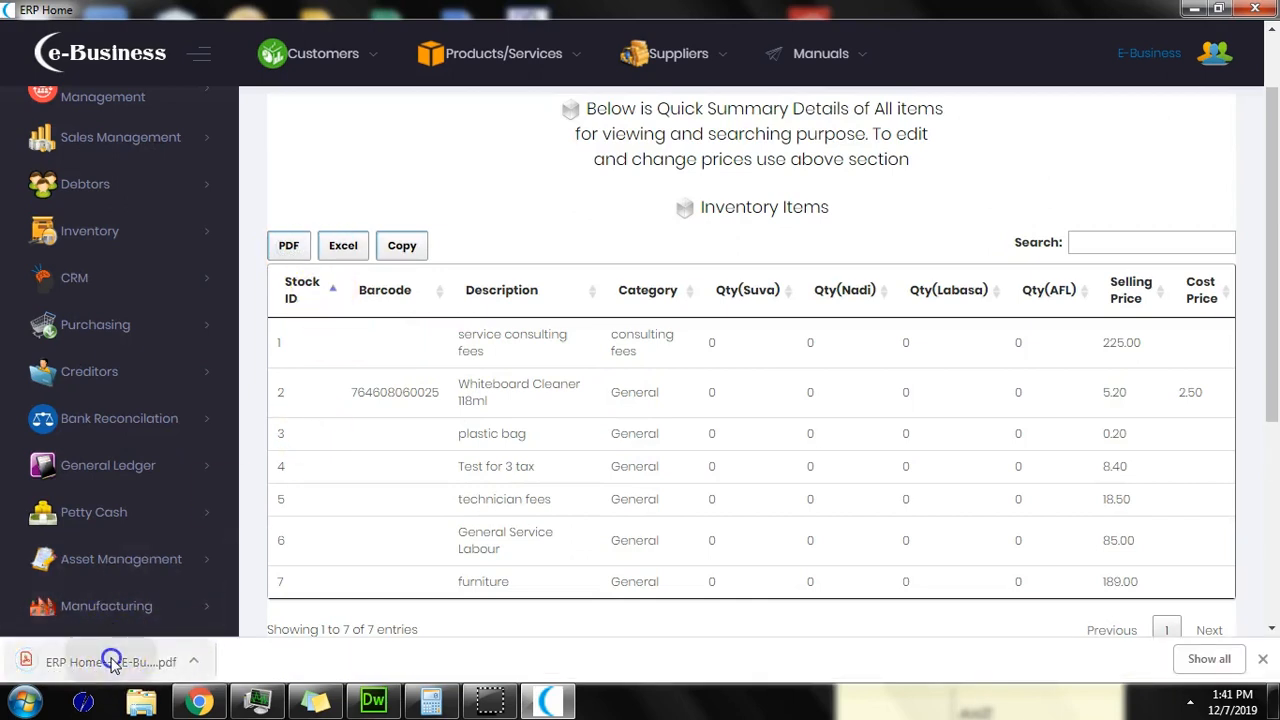
# Step: View the one-page inventory items PDF in Chrome, then switch back to the ERP window
pyautogui.click(112, 662)
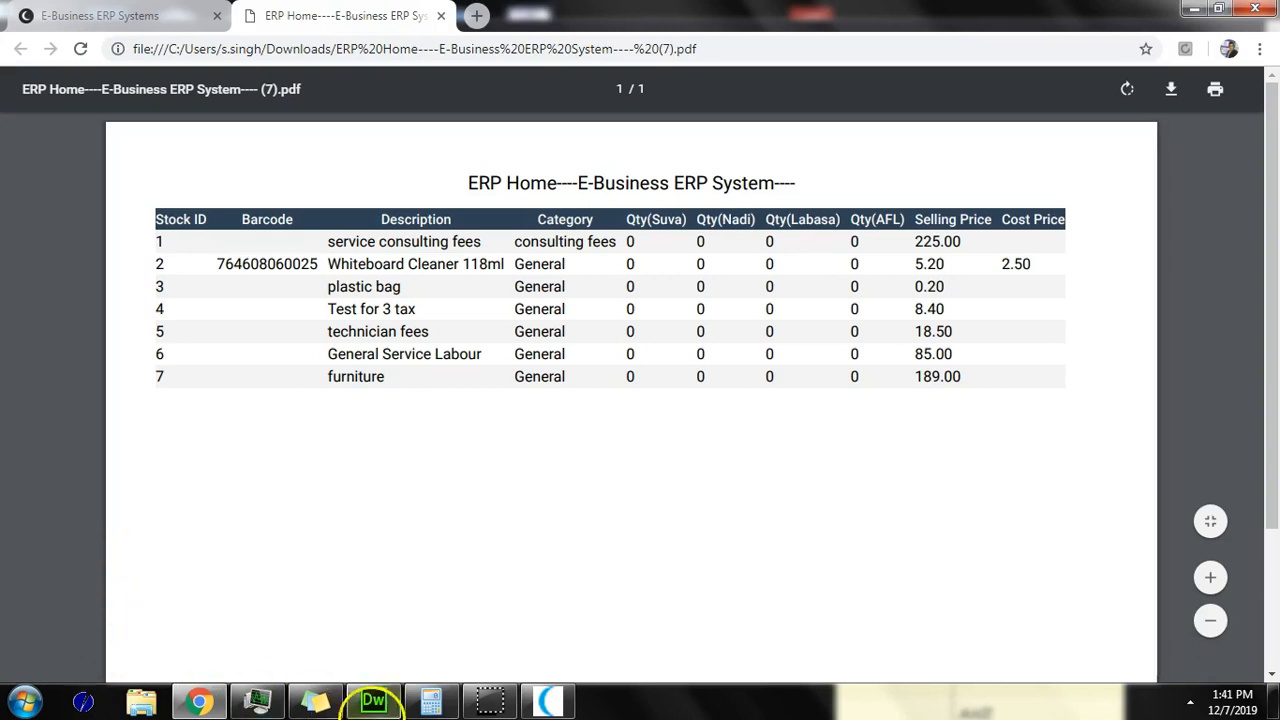
pyautogui.click(543, 702)
pyautogui.scroll(1, 357, 566)
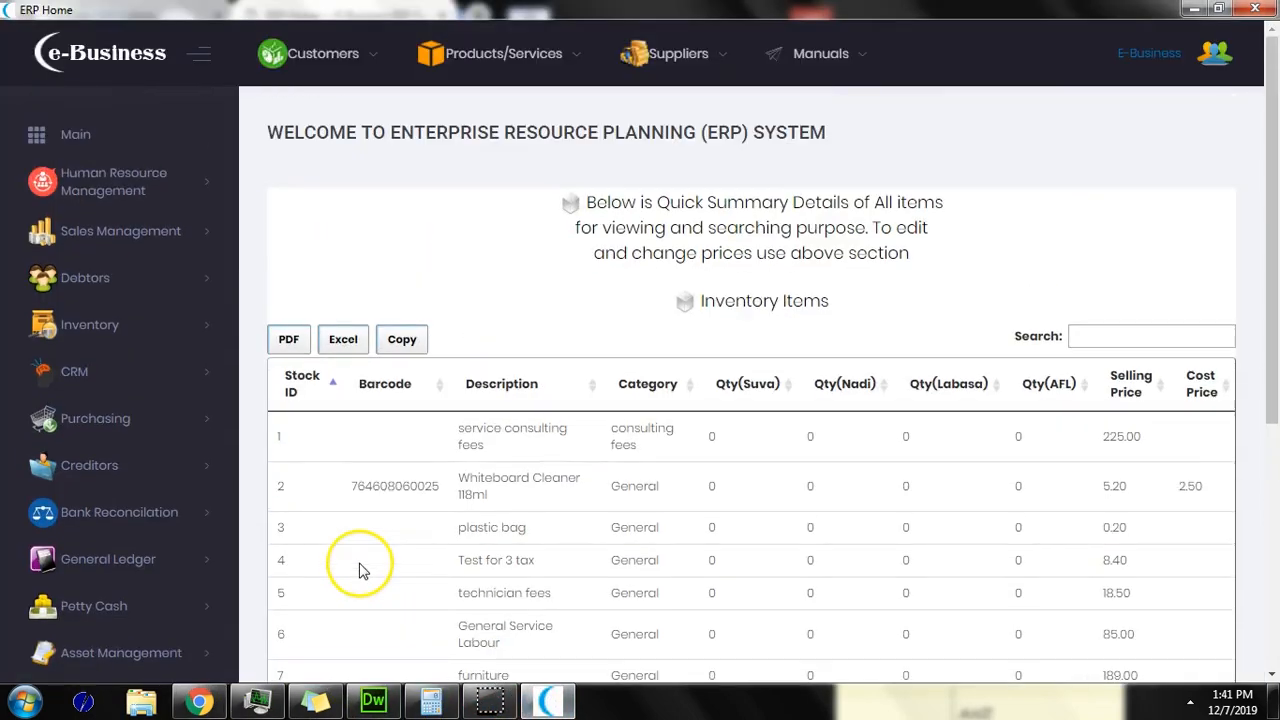
# Step: Open Inventory Stock Master Records and edit the service consulting fees item
pyautogui.click(74, 140)
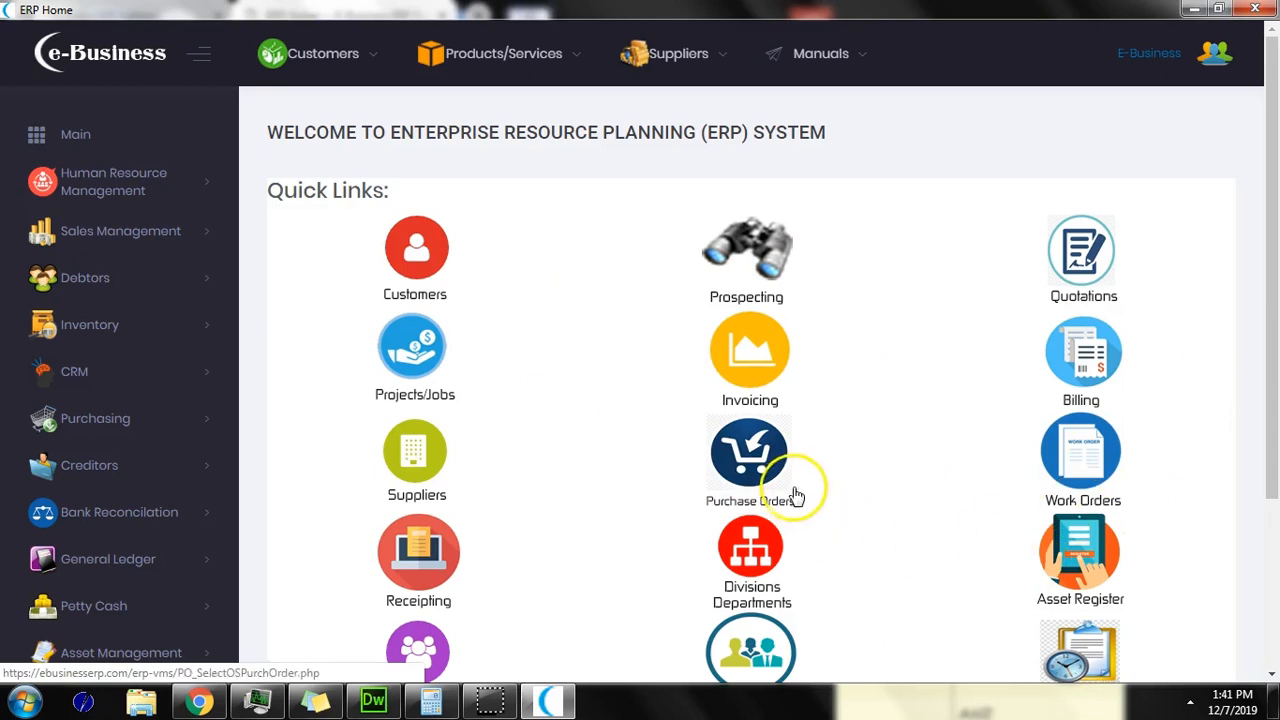
pyautogui.scroll(-4, 796, 494)
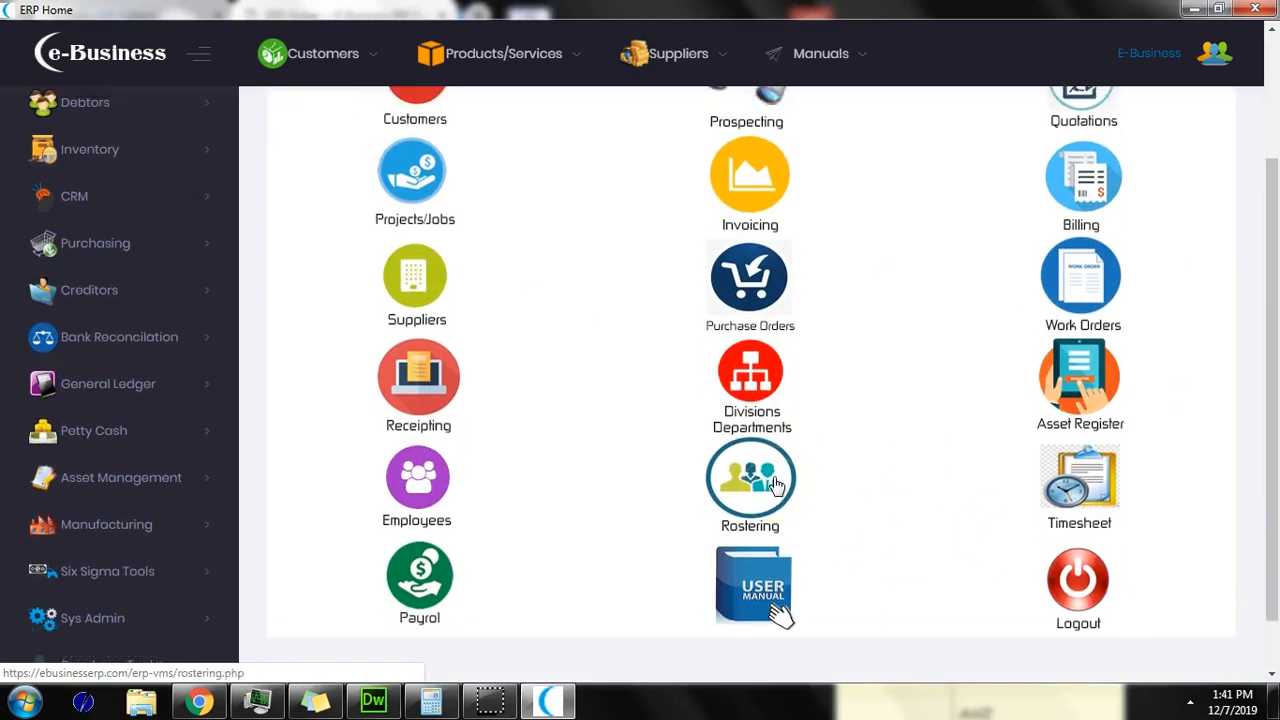
pyautogui.scroll(4, 777, 484)
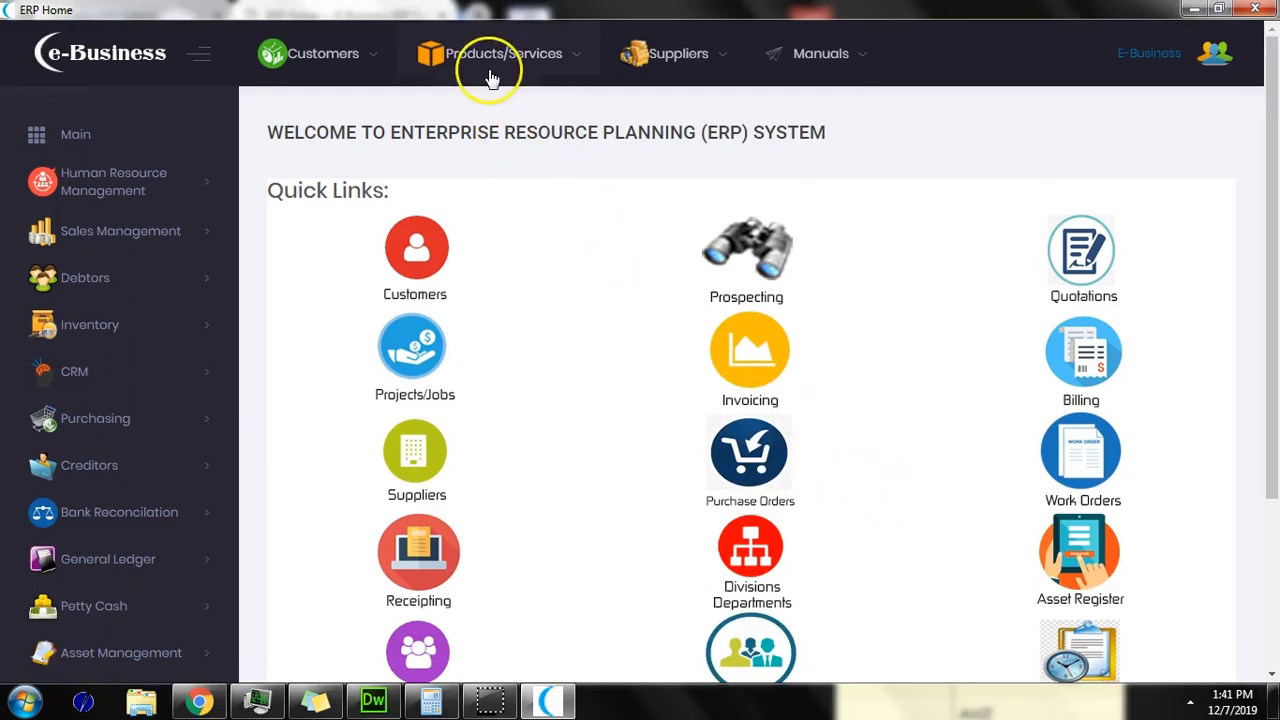
pyautogui.click(106, 324)
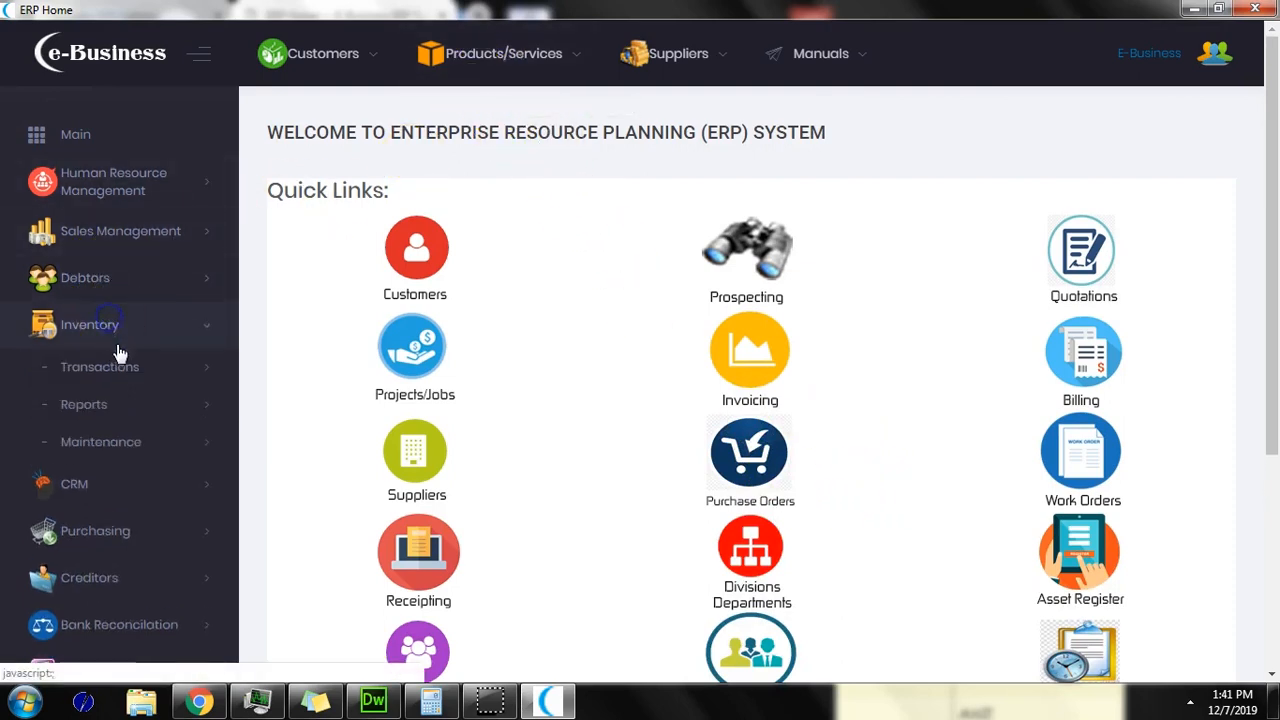
pyautogui.click(118, 366)
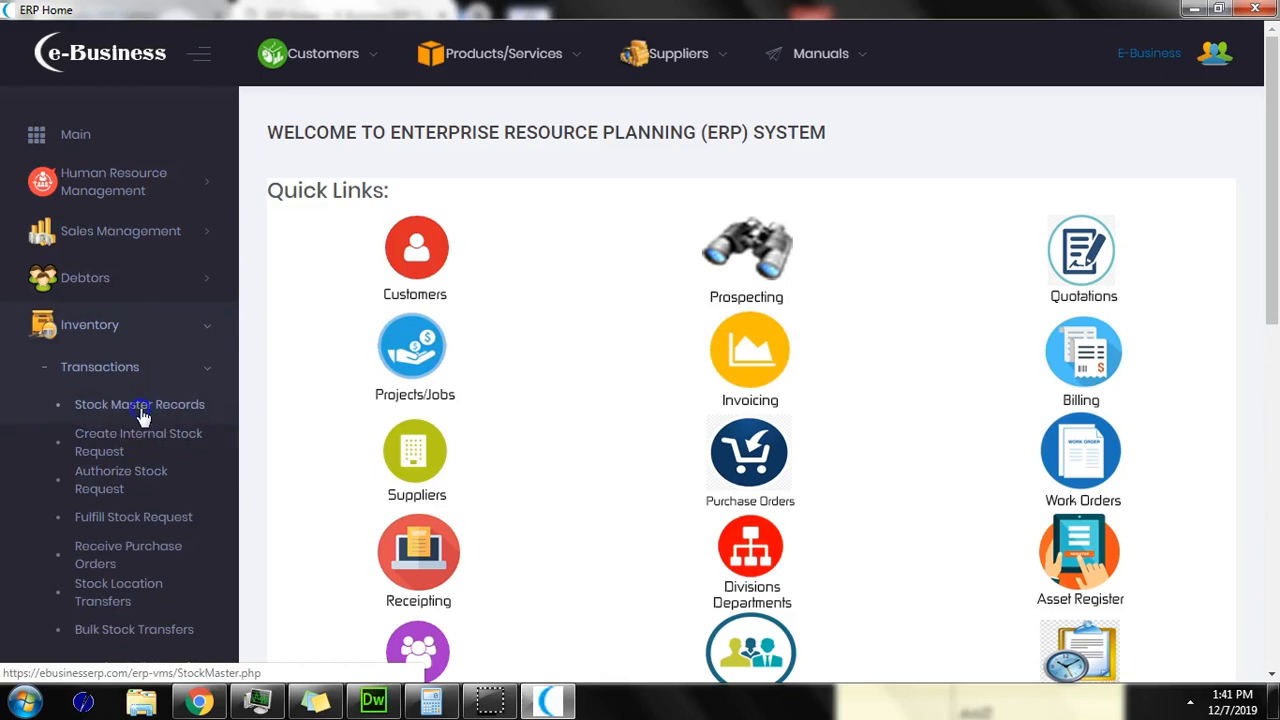
pyautogui.click(140, 410)
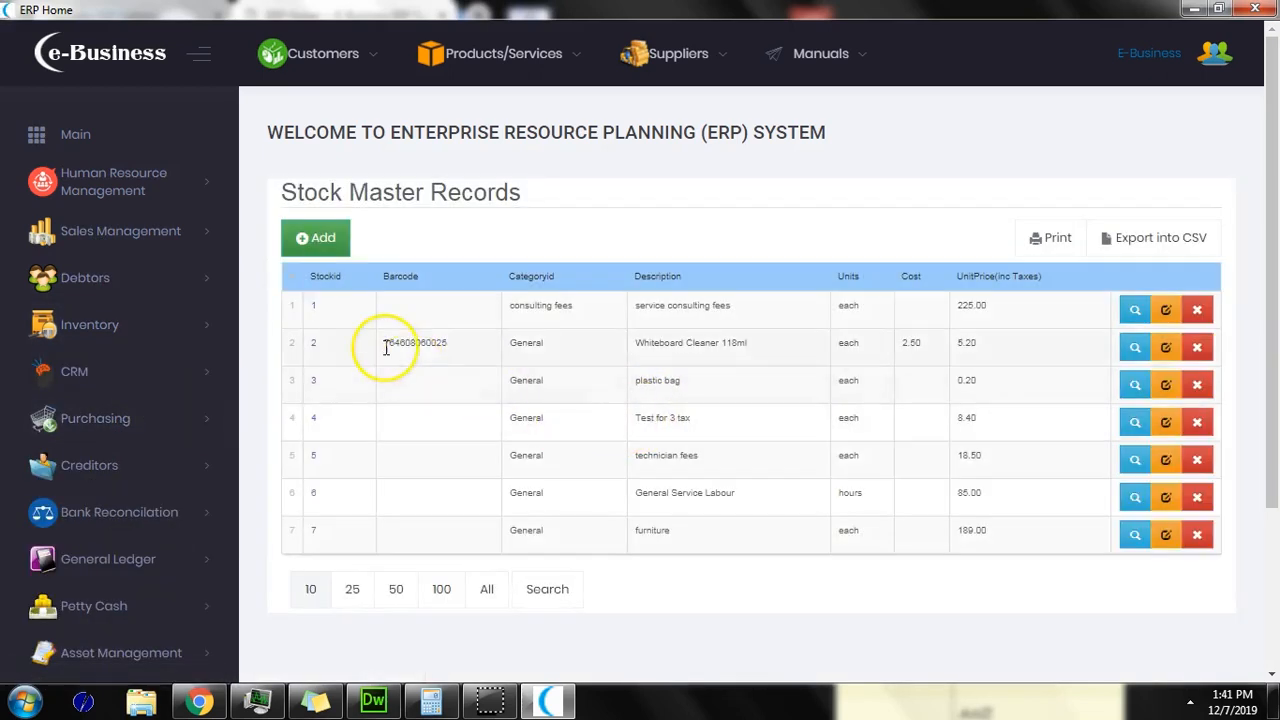
pyautogui.click(1165, 312)
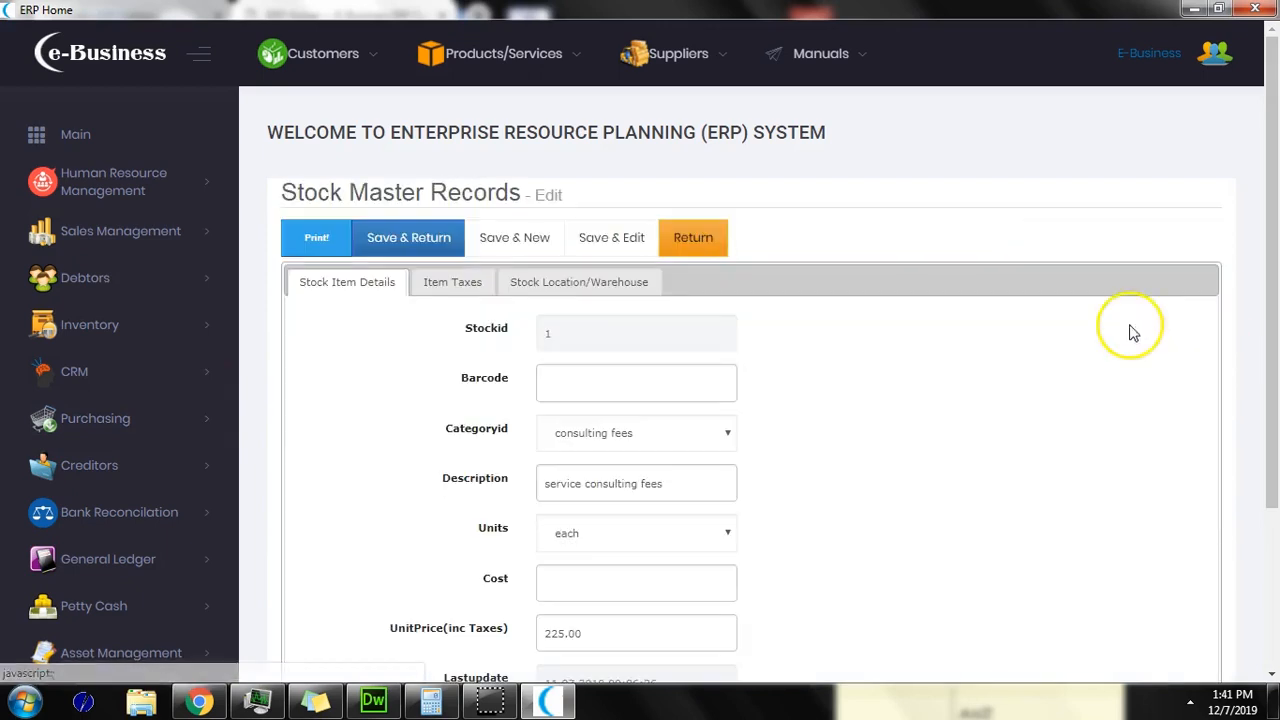
# Step: Add a new item tax for service consulting fees, leaving sales tax as none
pyautogui.click(467, 285)
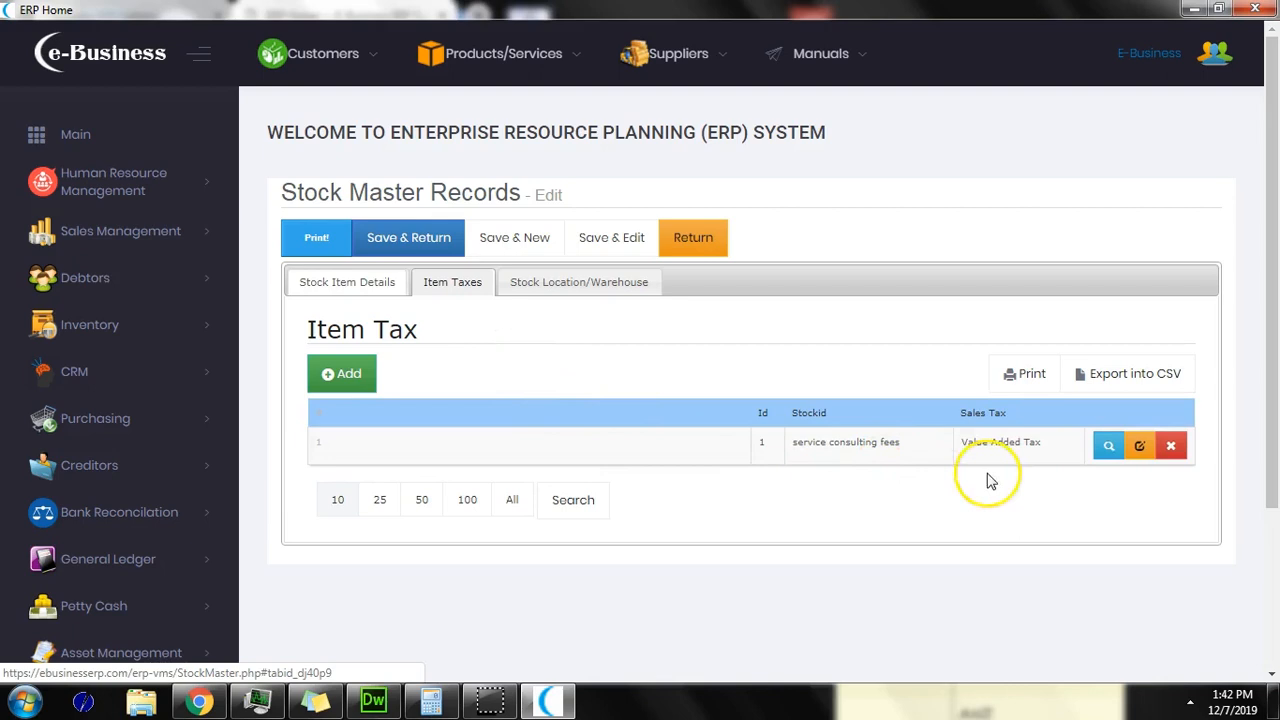
pyautogui.click(372, 385)
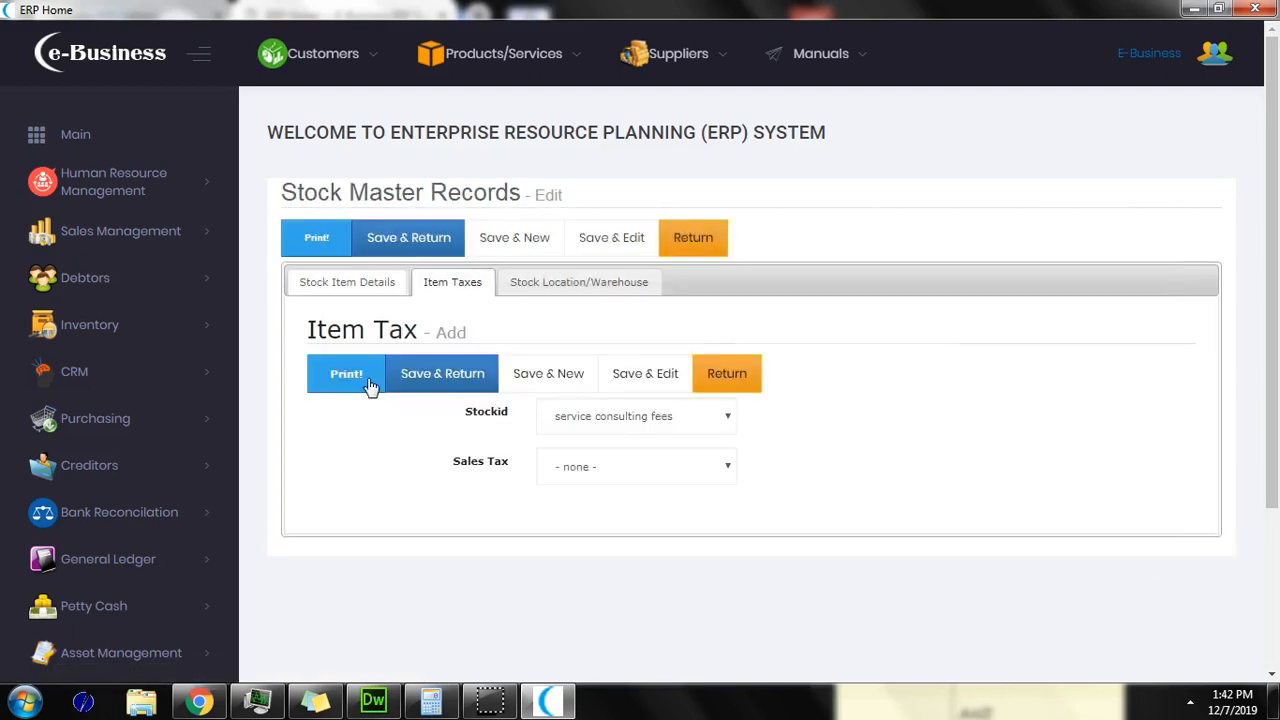
pyautogui.click(678, 424)
pyautogui.click(678, 425)
pyautogui.click(678, 467)
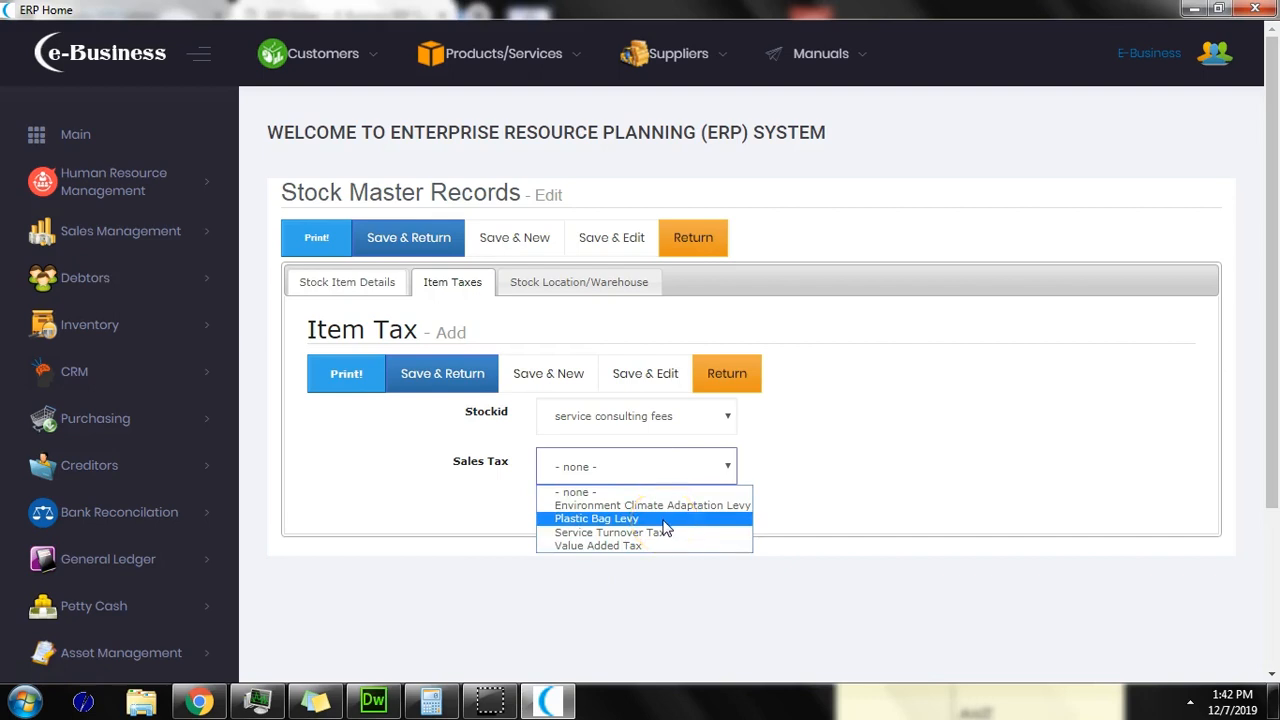
pyautogui.click(838, 541)
pyautogui.scroll(-3, 290, 385)
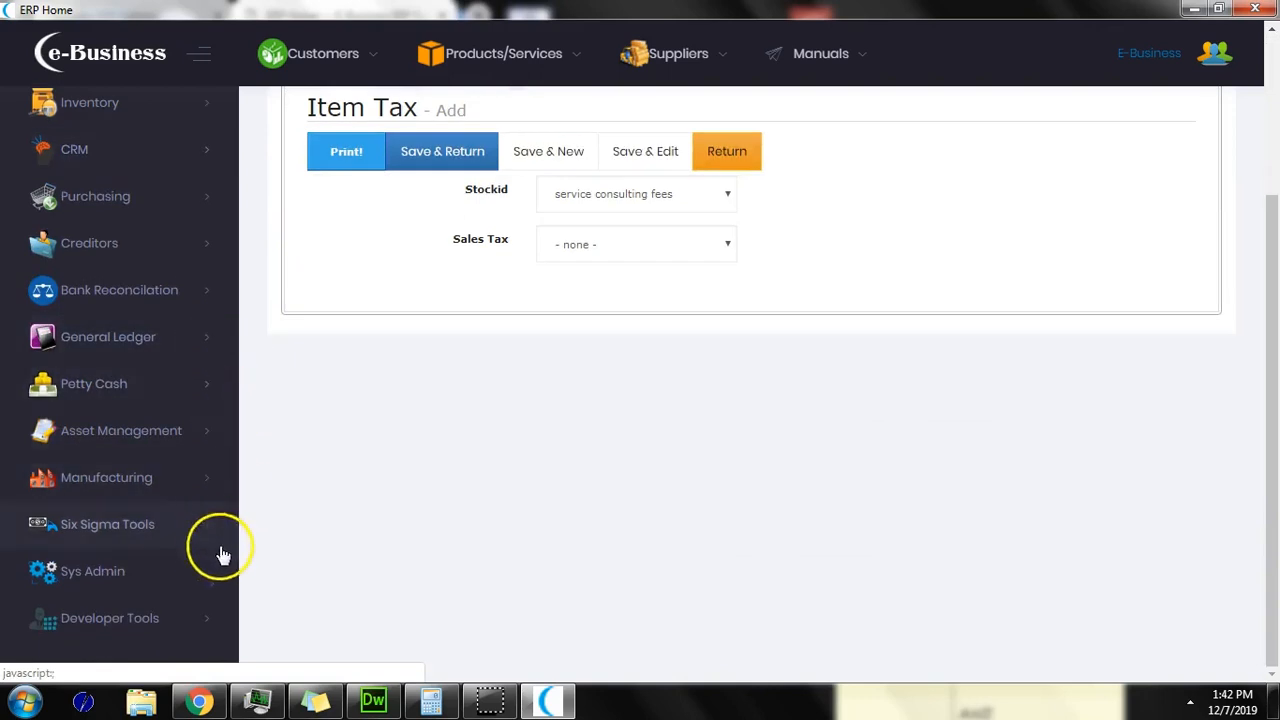
# Step: Open job costing Tax Rates Maintenance (VAT, PBL, STT, ECAL) and expand Sales Management transactions
pyautogui.click(131, 620)
pyautogui.scroll(-1, 131, 629)
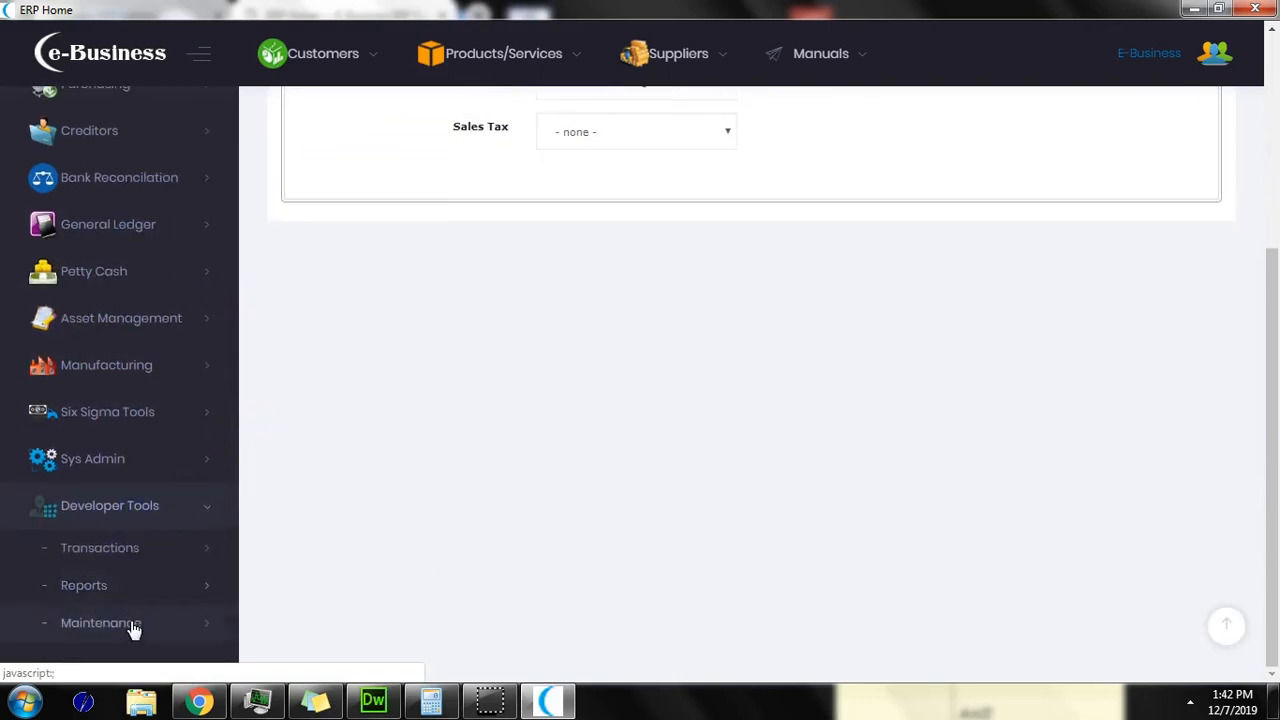
pyautogui.click(125, 565)
pyautogui.scroll(-5, 125, 565)
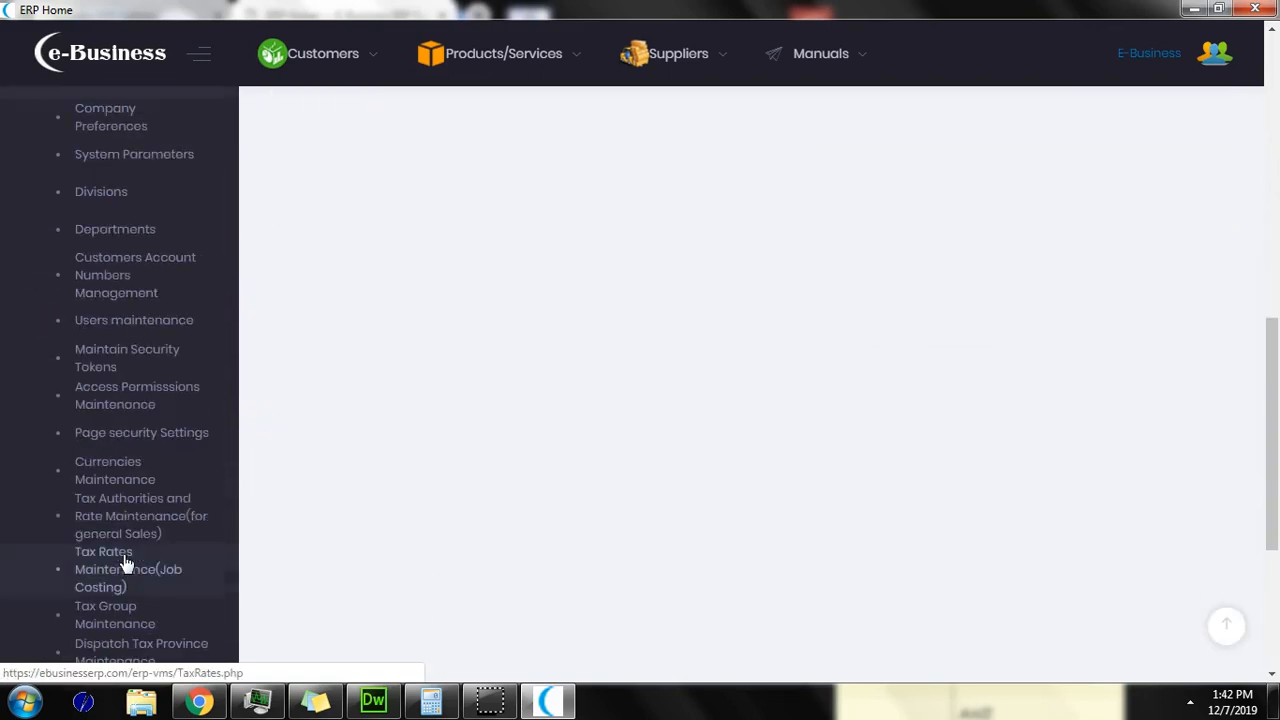
pyautogui.click(125, 569)
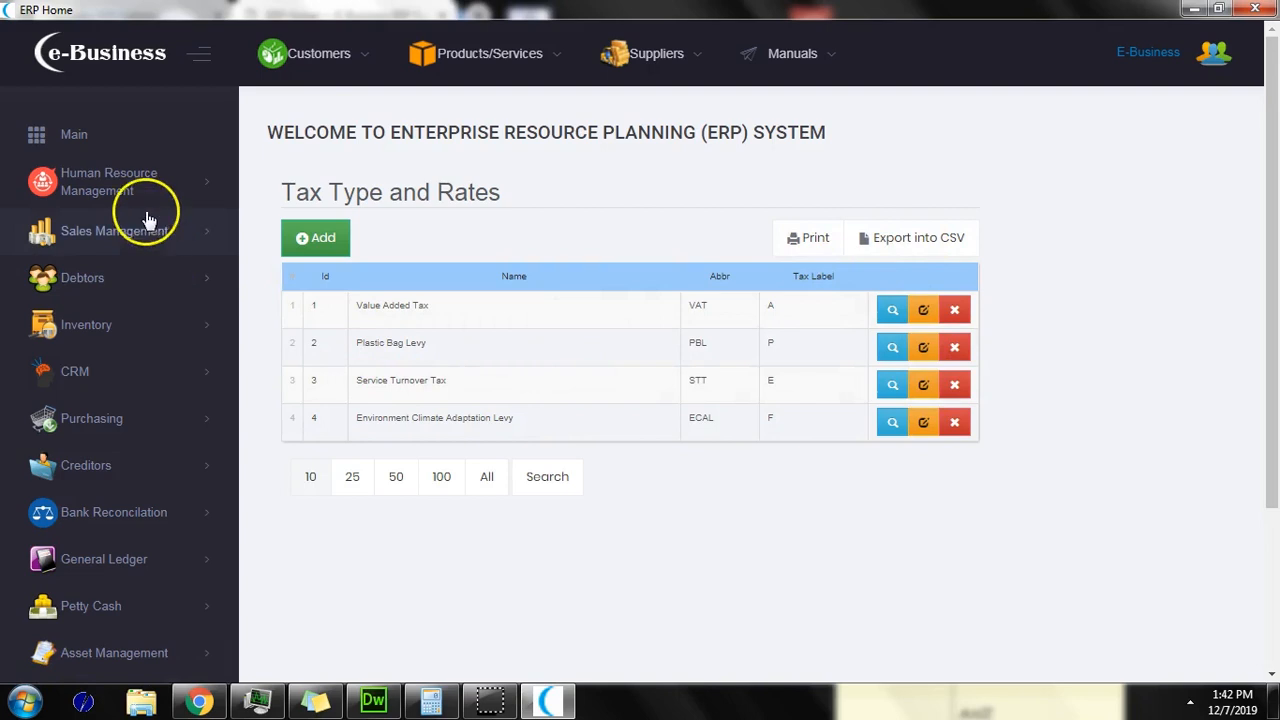
pyautogui.click(135, 240)
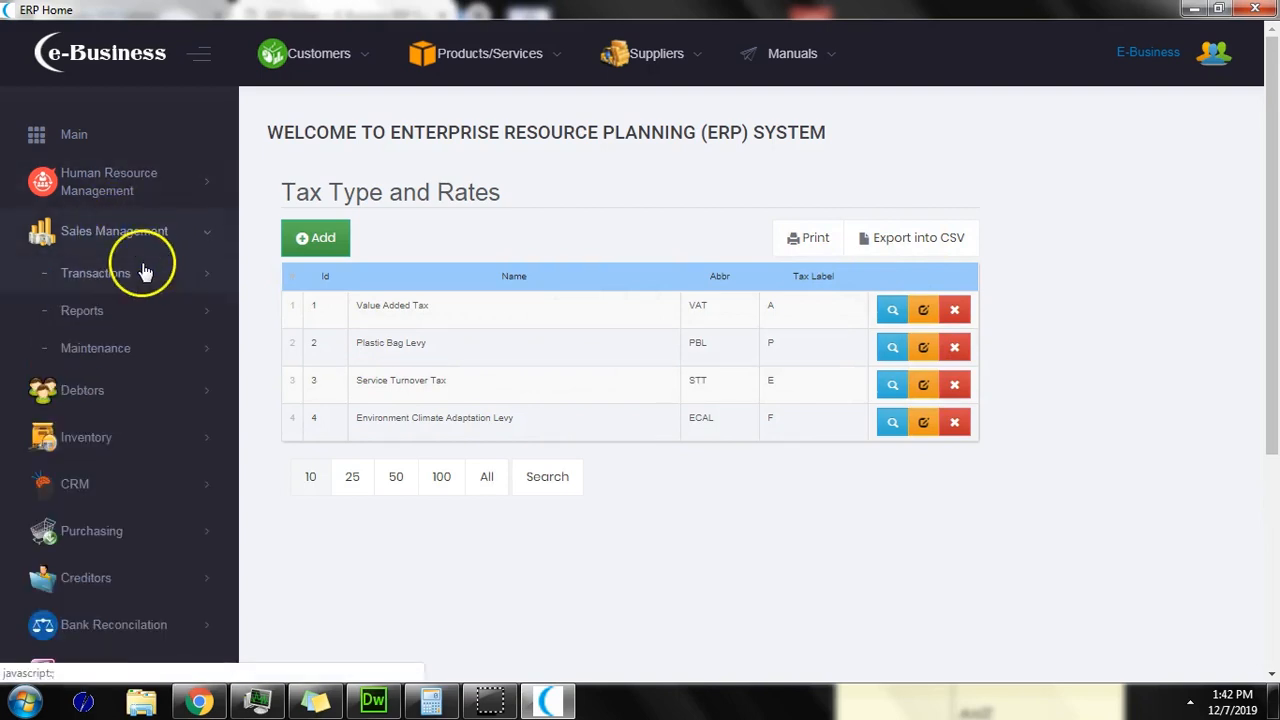
pyautogui.click(145, 274)
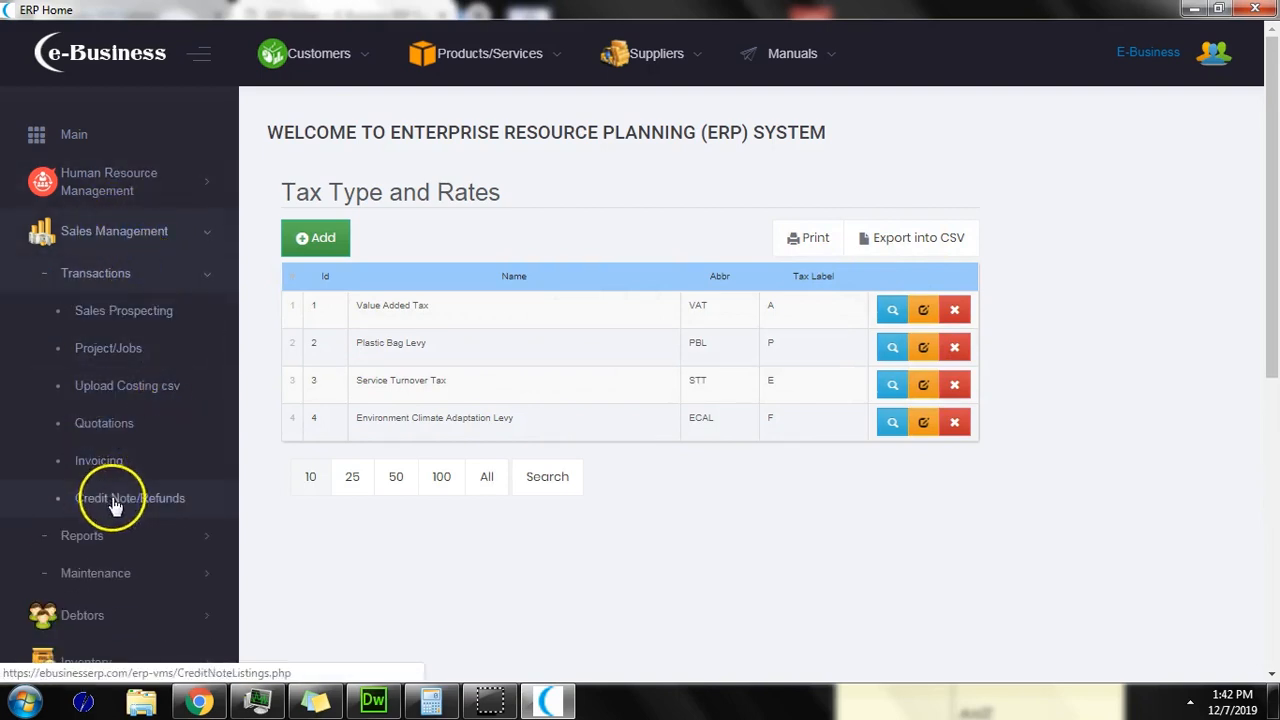
# Step: Open the Invoicing System from the sales transactions pages
pyautogui.click(129, 460)
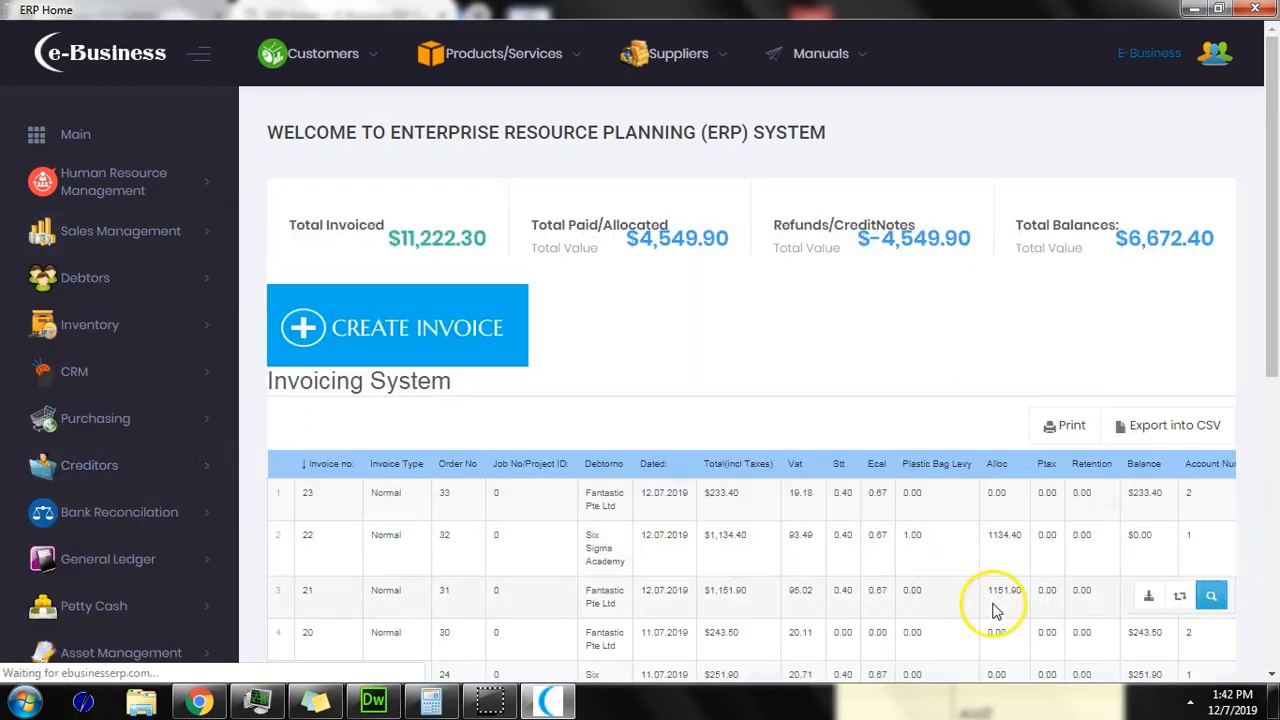
pyautogui.scroll(-3, 945, 580)
pyautogui.scroll(-5, 950, 558)
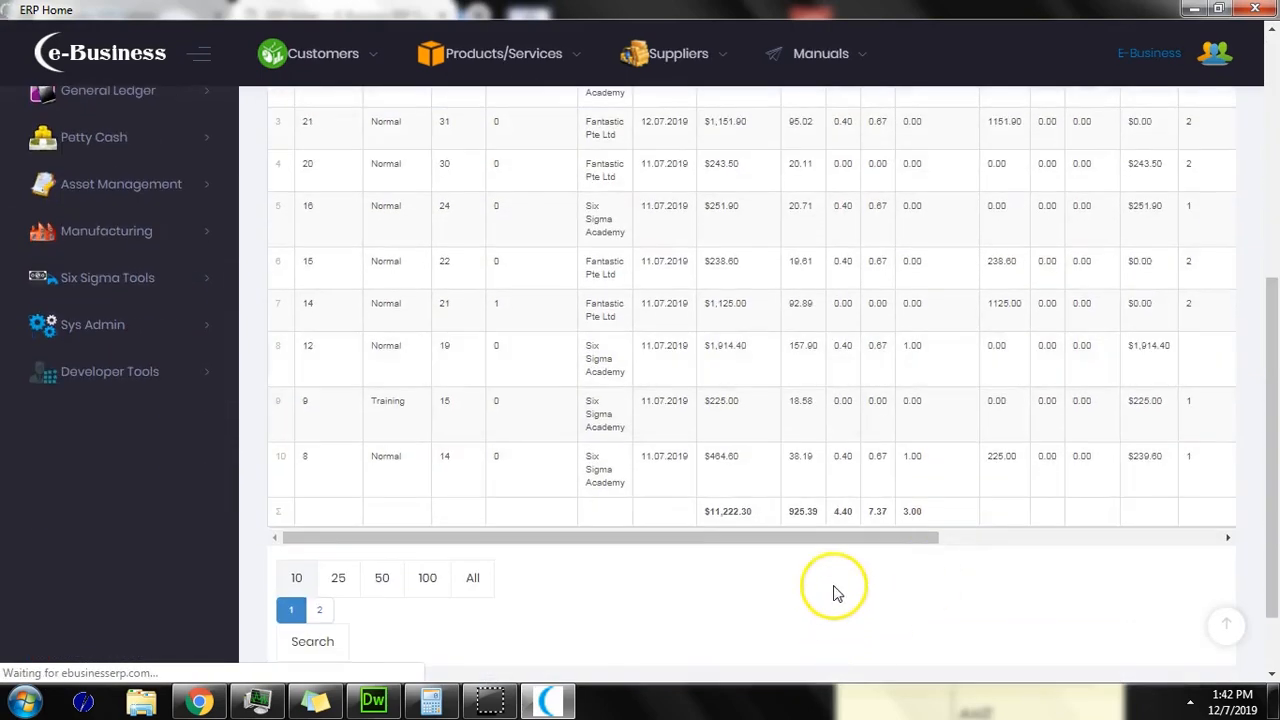
pyautogui.moveTo(846, 546); pyautogui.dragTo(890, 540)
# Step: Review invoices 23 to 12 with Vat, Stt and Ecal amounts, then reprint invoice 23
pyautogui.scroll(4, 1157, 559)
pyautogui.scroll(-2, 1157, 559)
pyautogui.scroll(-4, 1100, 566)
pyautogui.scroll(5, 857, 603)
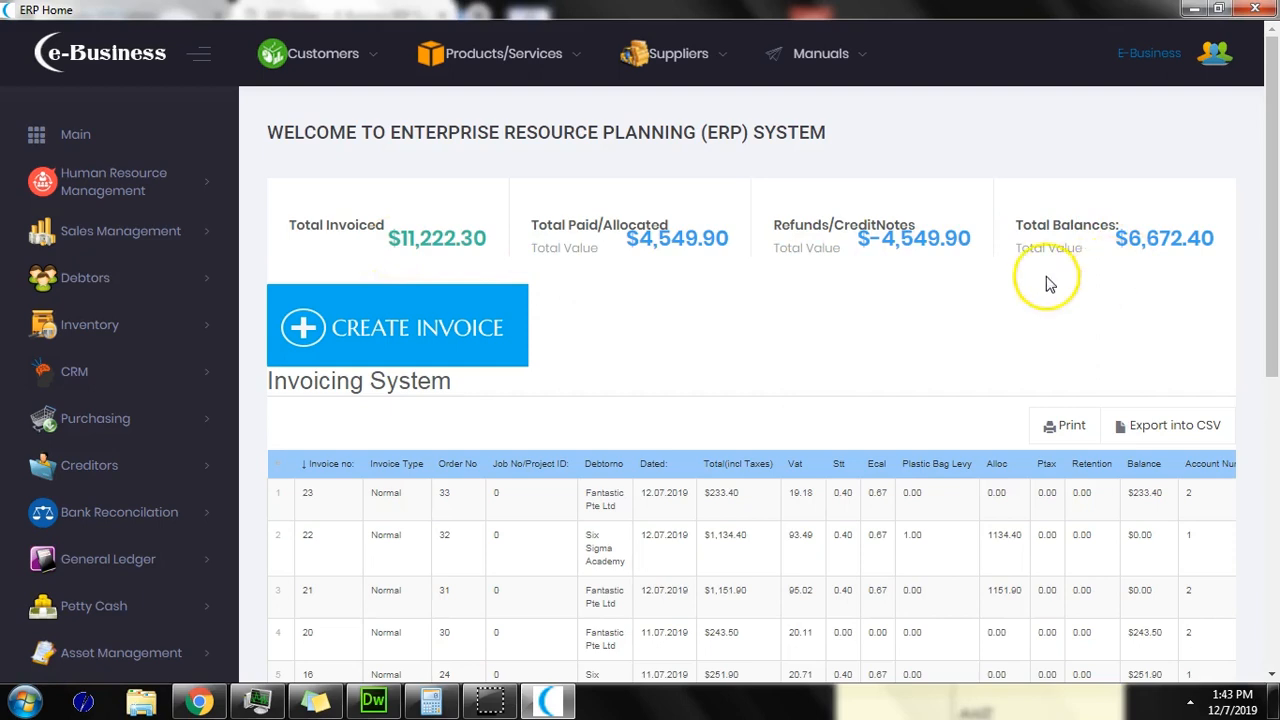
pyautogui.scroll(-2, 911, 337)
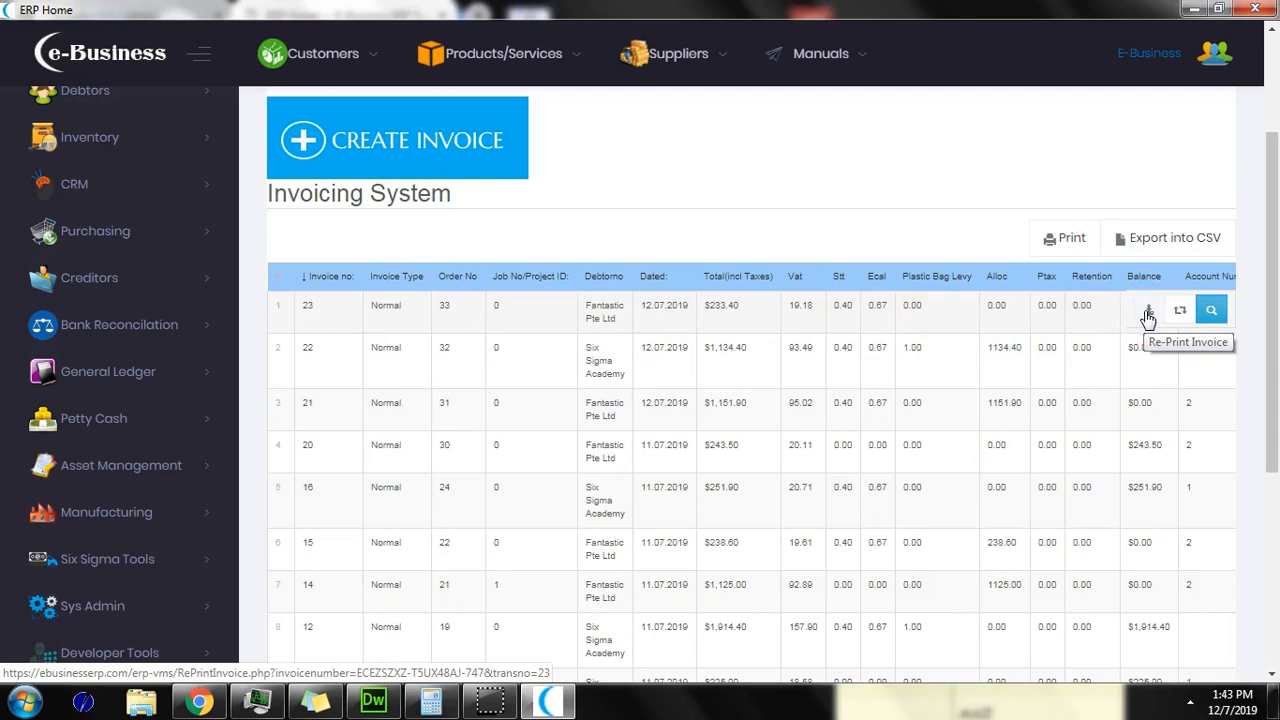
pyautogui.click(1148, 314)
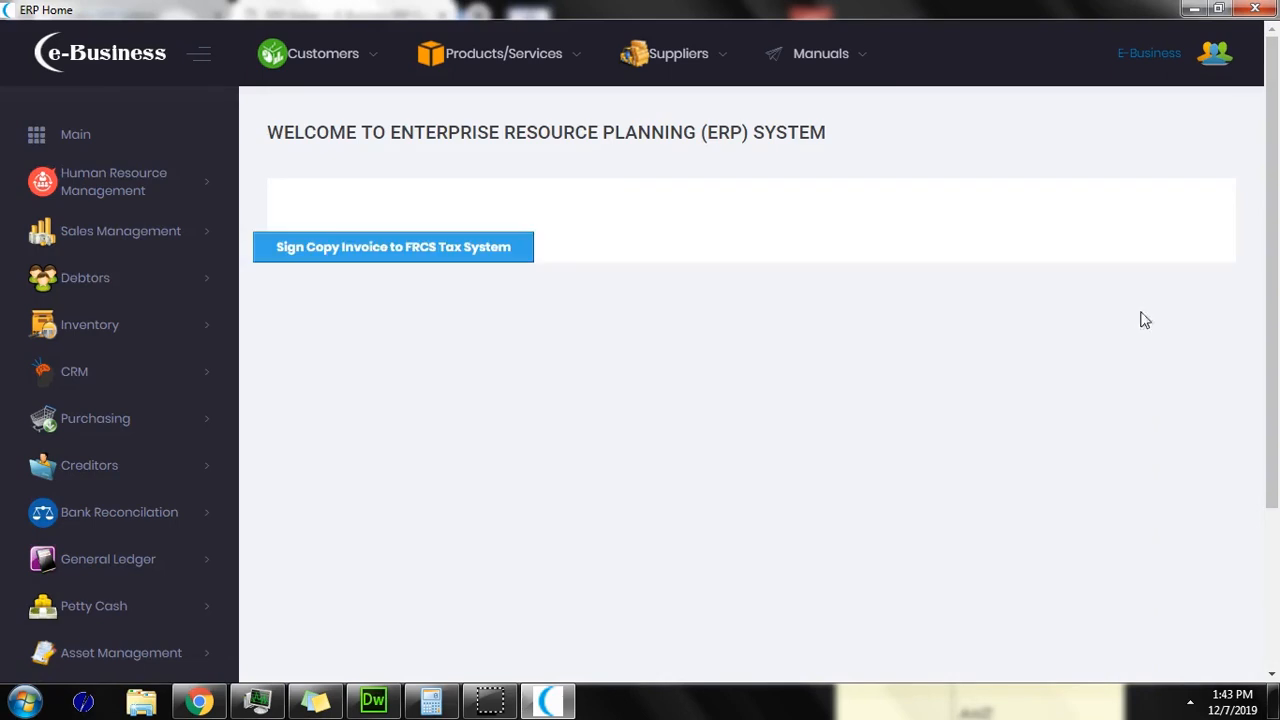
# Step: Sign invoice 23's copy to the FRCS tax system and open its downloaded PDF
pyautogui.click(447, 252)
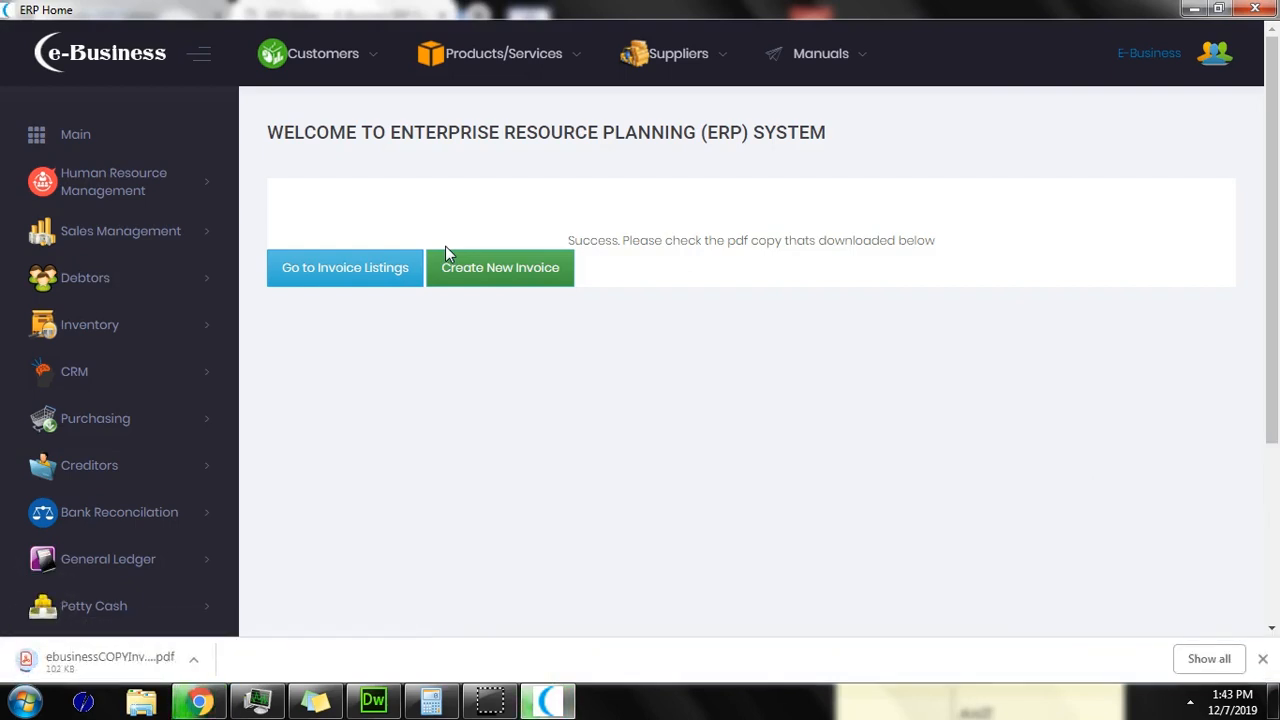
pyautogui.click(113, 662)
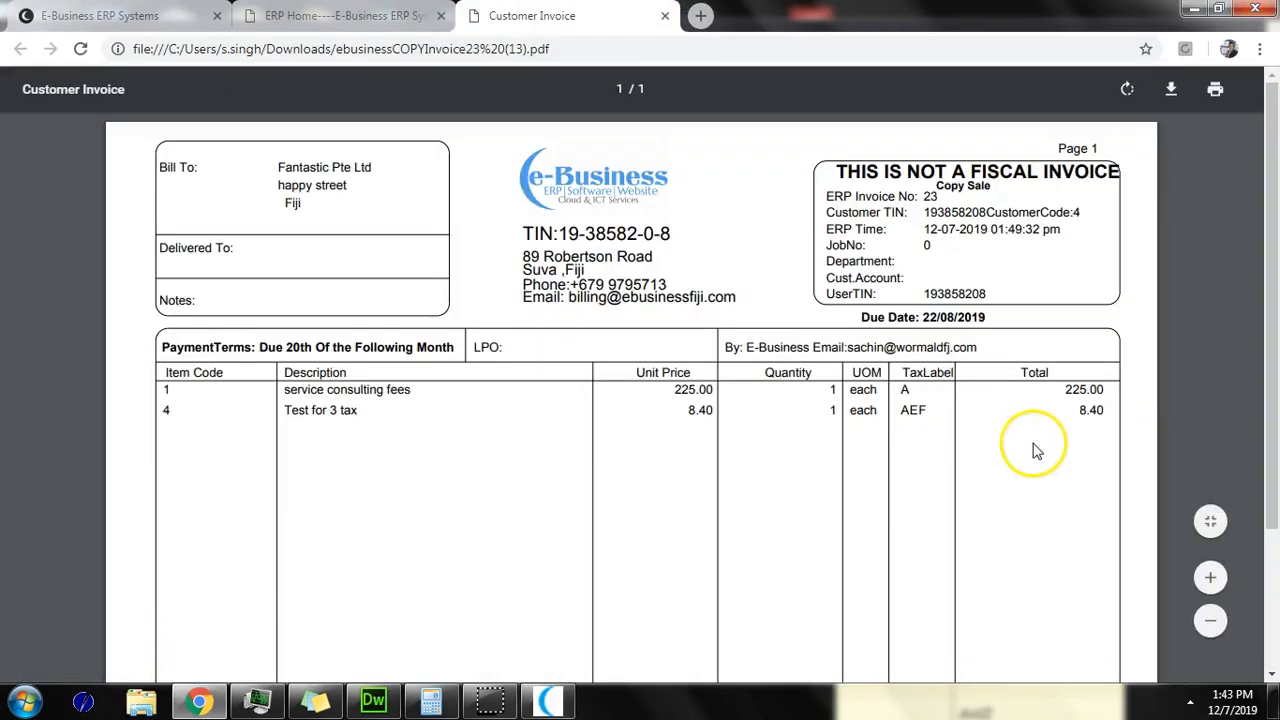
# Step: Follow the SDC Verification link under the QR code at the bottom of invoice 23's PDF
pyautogui.moveTo(1274, 165); pyautogui.dragTo(1234, 360)
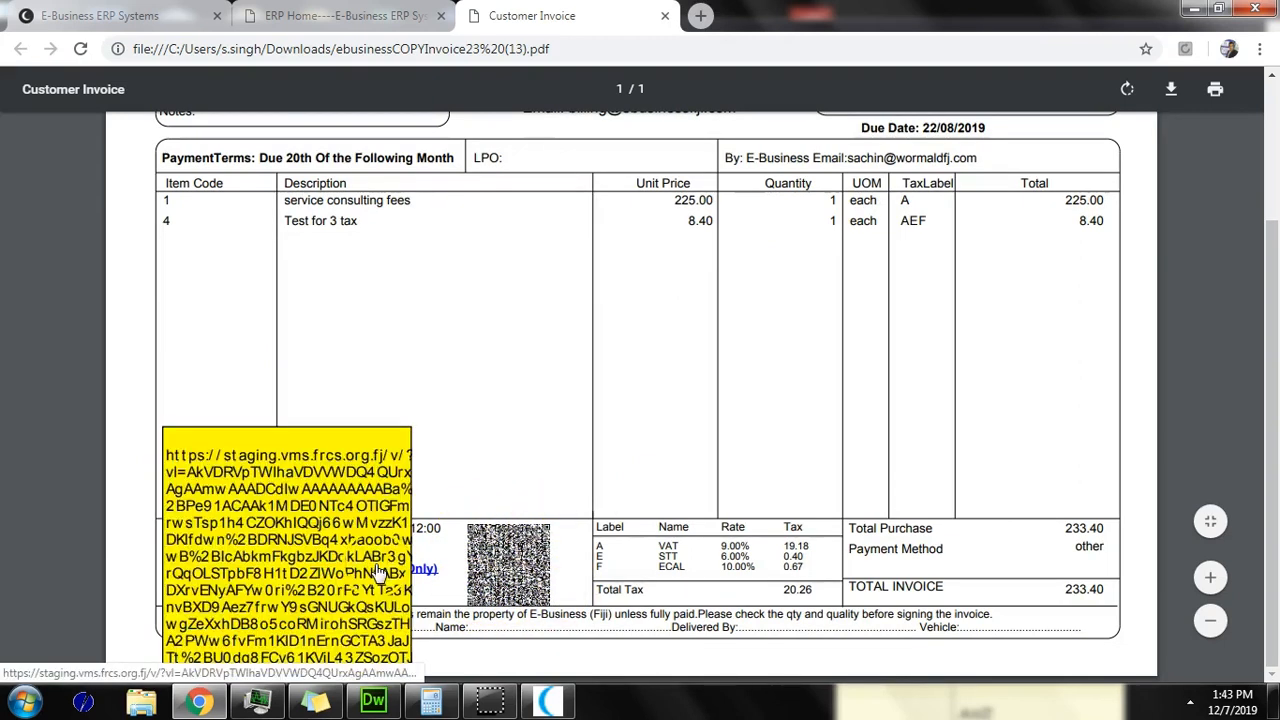
pyautogui.click(425, 578)
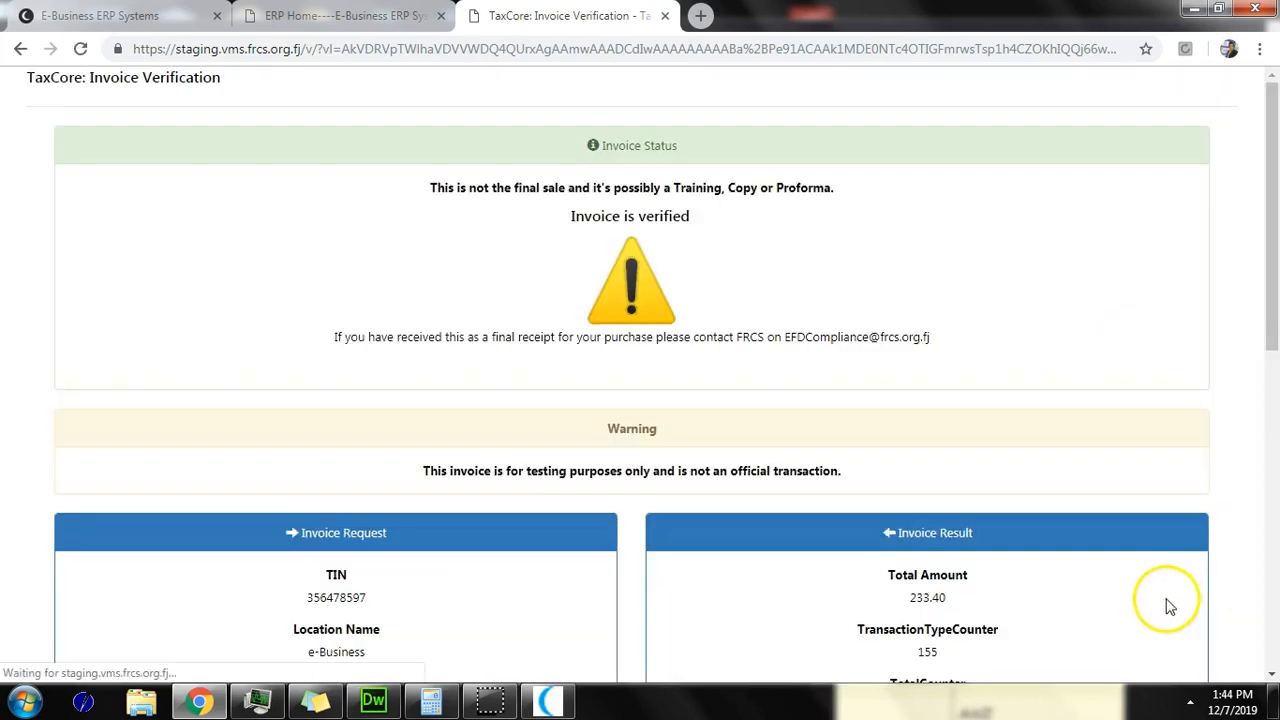
# Step: Review the TaxCore verification details of the 233.40 test copy, then go back to the PDF
pyautogui.scroll(-5, 1262, 230)
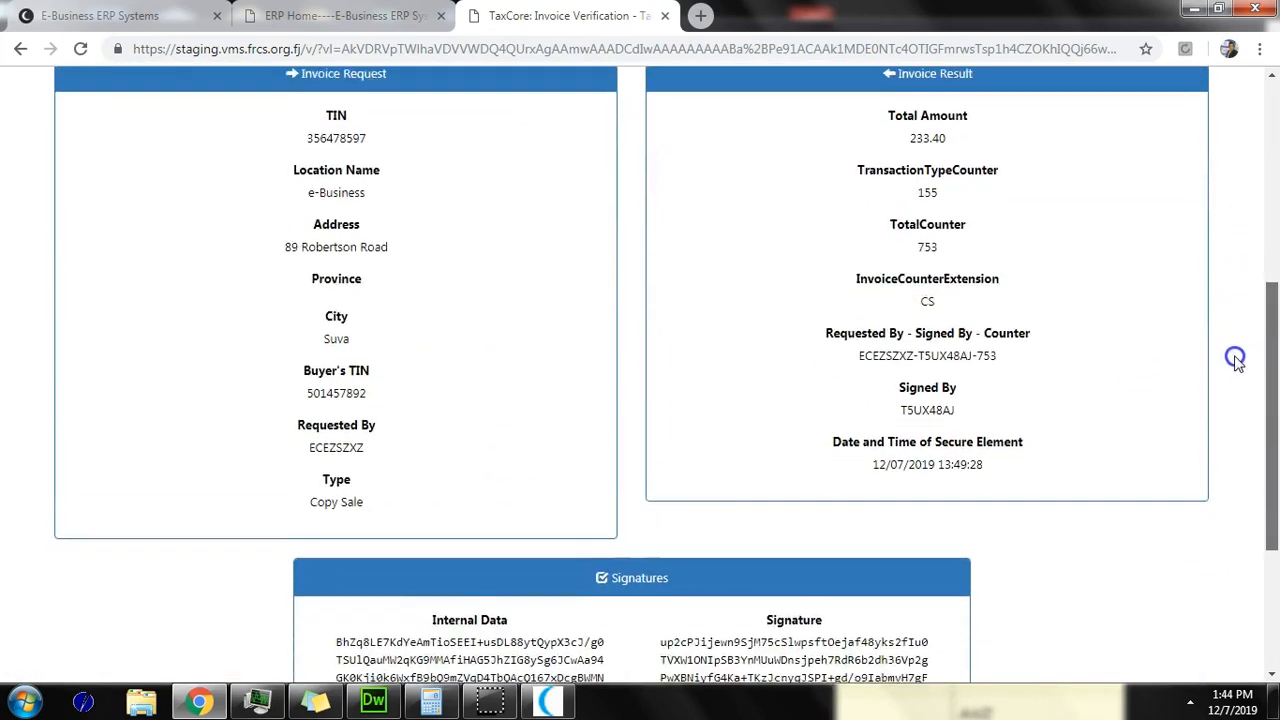
pyautogui.scroll(3, 1223, 300)
pyautogui.scroll(-1, 1220, 320)
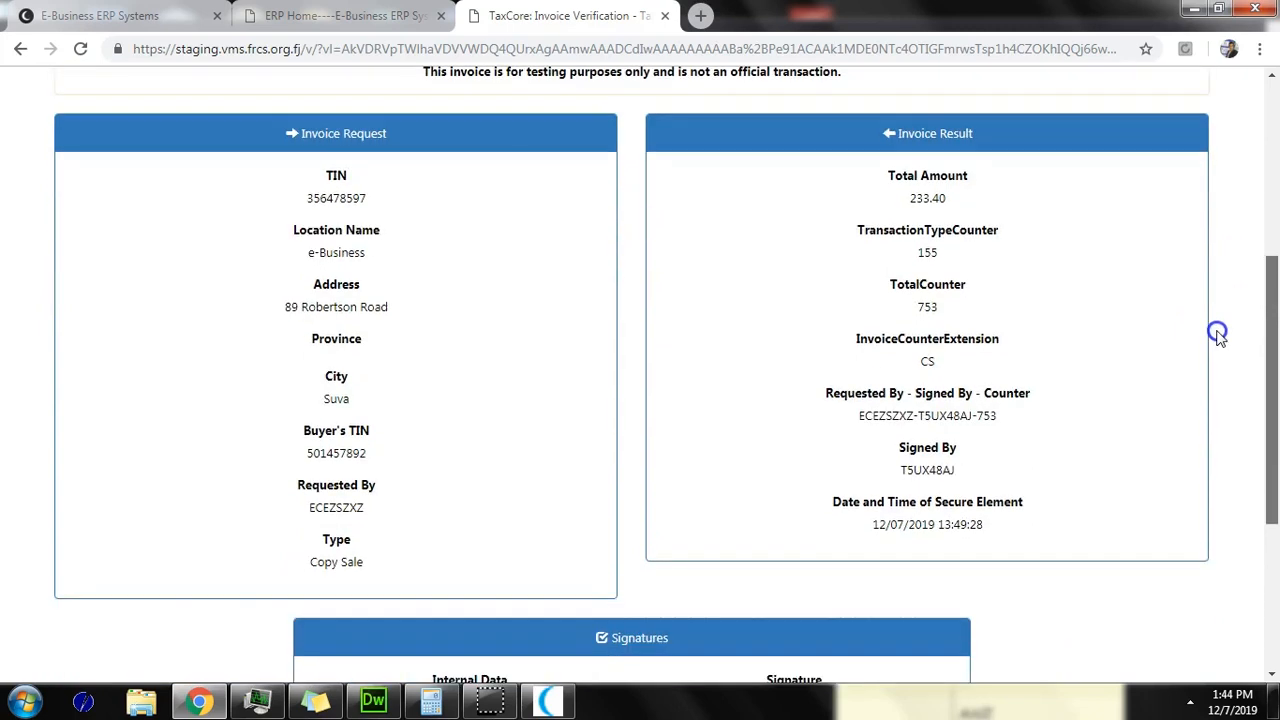
pyautogui.scroll(4, 1218, 335)
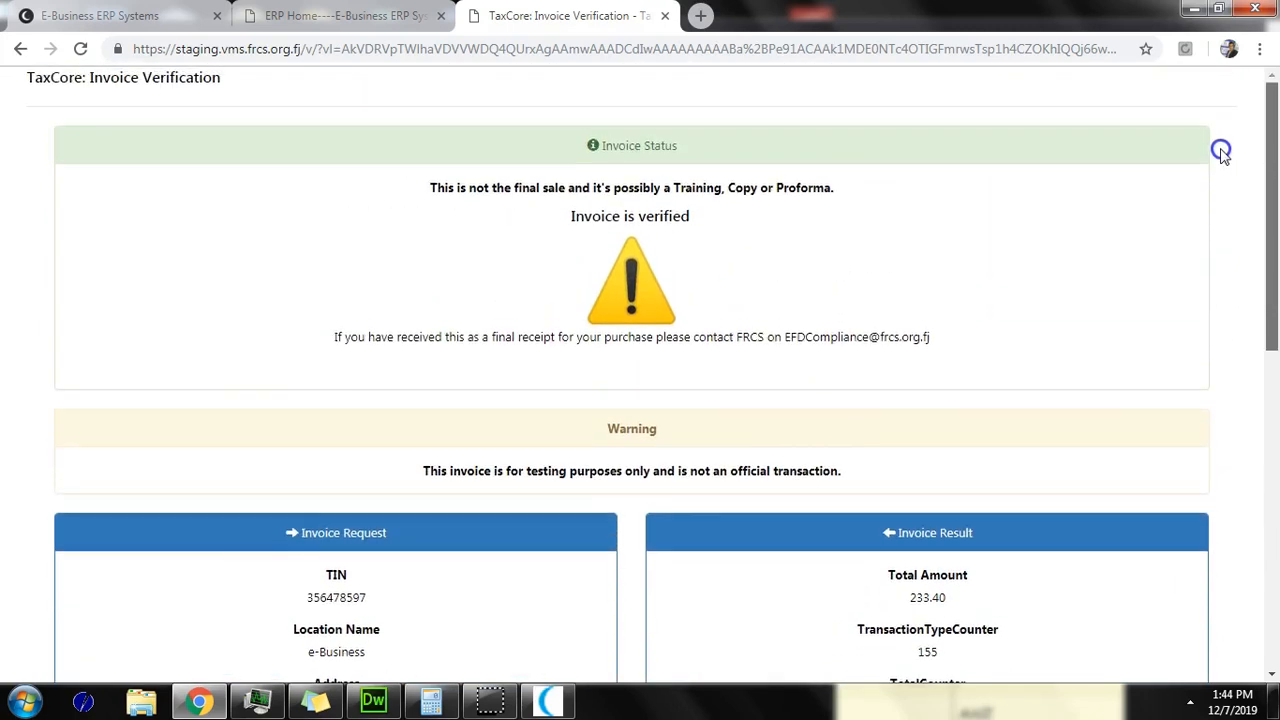
pyautogui.scroll(-3, 1211, 206)
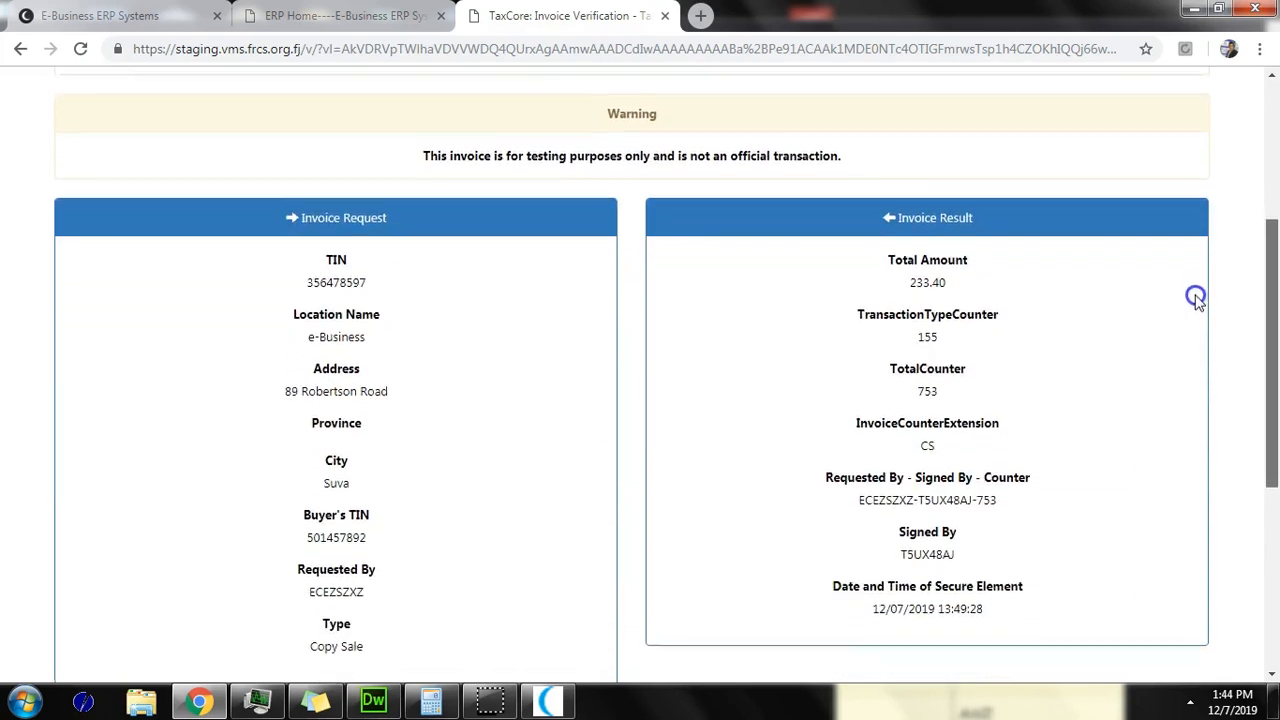
pyautogui.scroll(-2, 1196, 310)
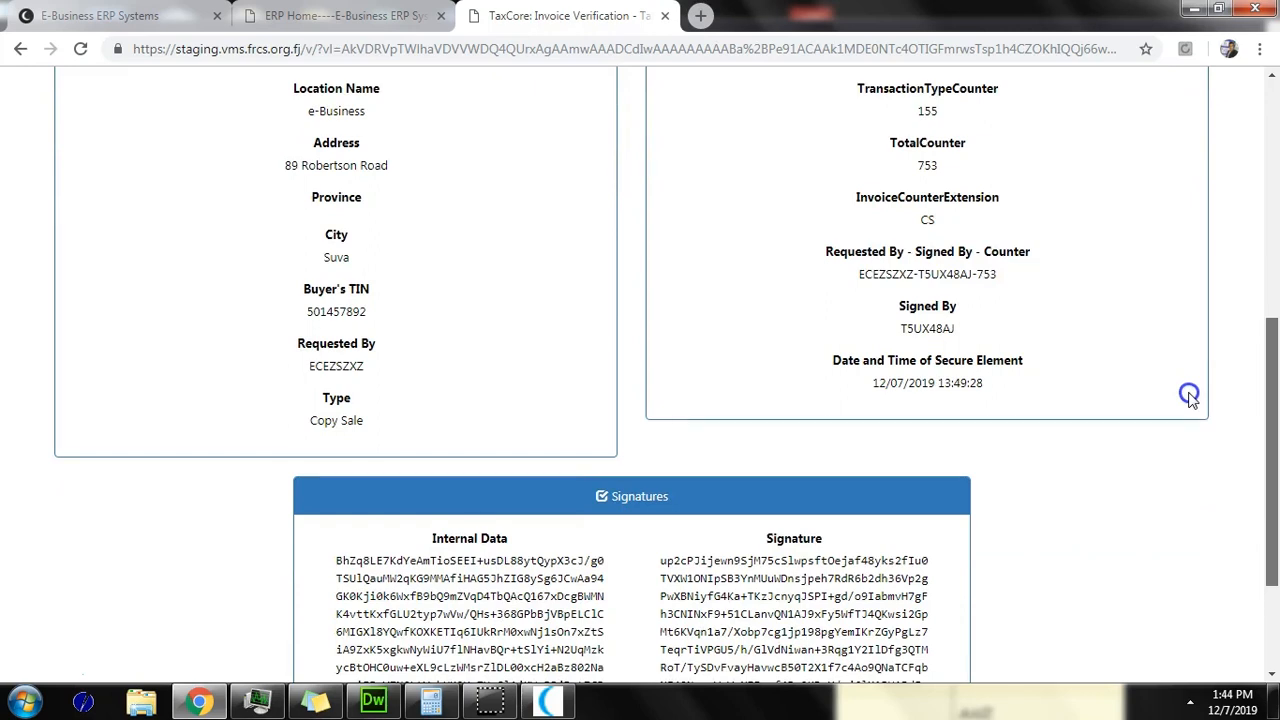
pyautogui.scroll(3, 1194, 223)
pyautogui.scroll(-5, 1174, 363)
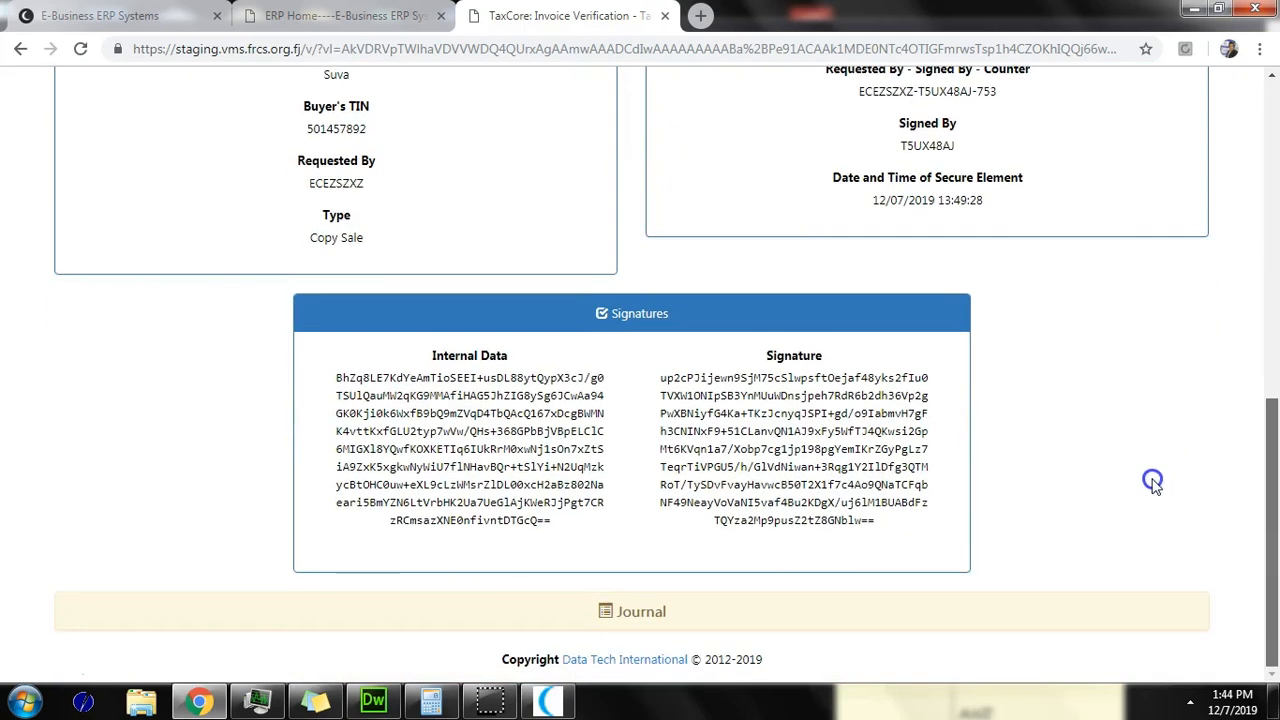
pyautogui.scroll(5, 1152, 482)
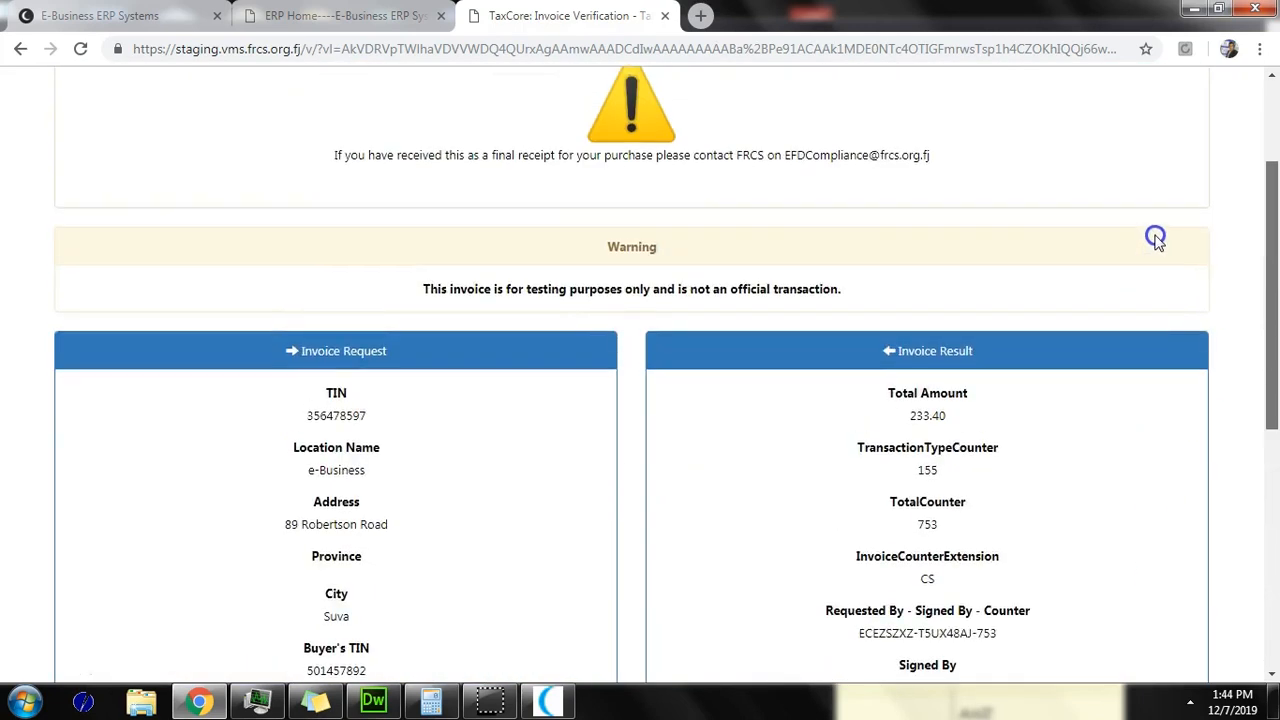
pyautogui.scroll(1, 1154, 210)
pyautogui.scroll(-3, 1145, 300)
pyautogui.click(14, 50)
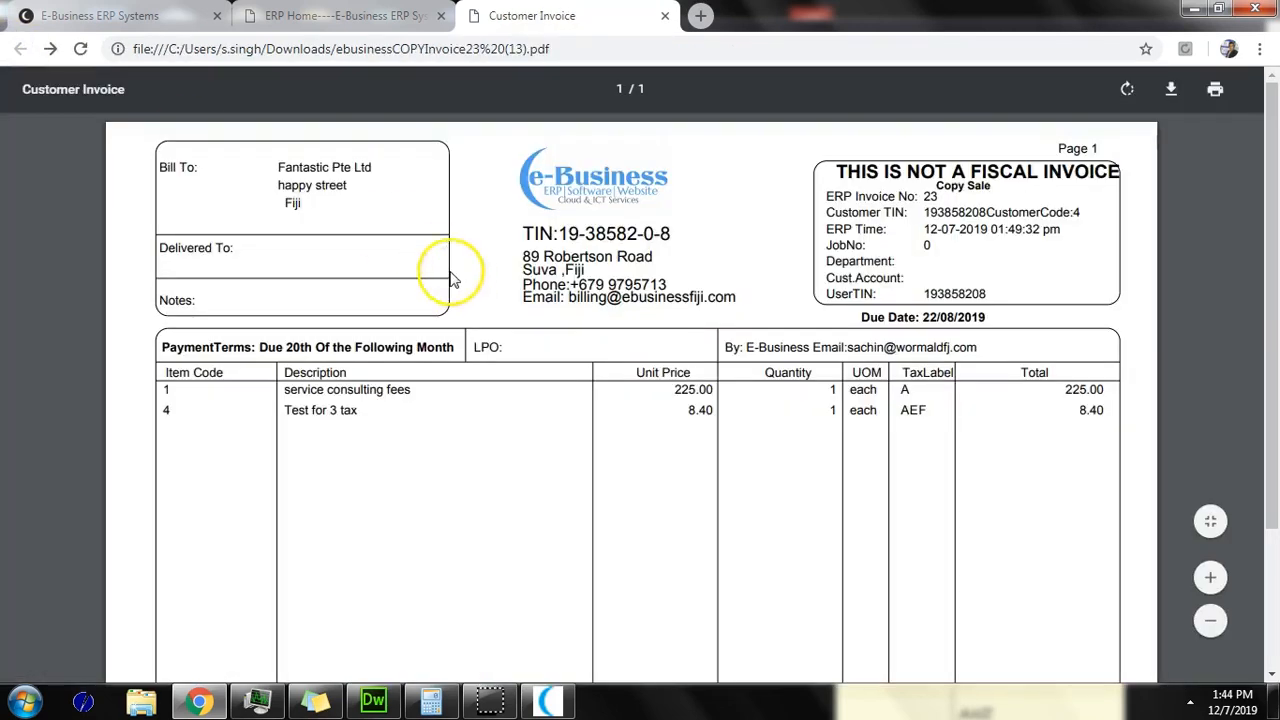
# Step: From the ERP invoice listings, start a new invoice billed to customer Six Sigma Academy
pyautogui.click(548, 700)
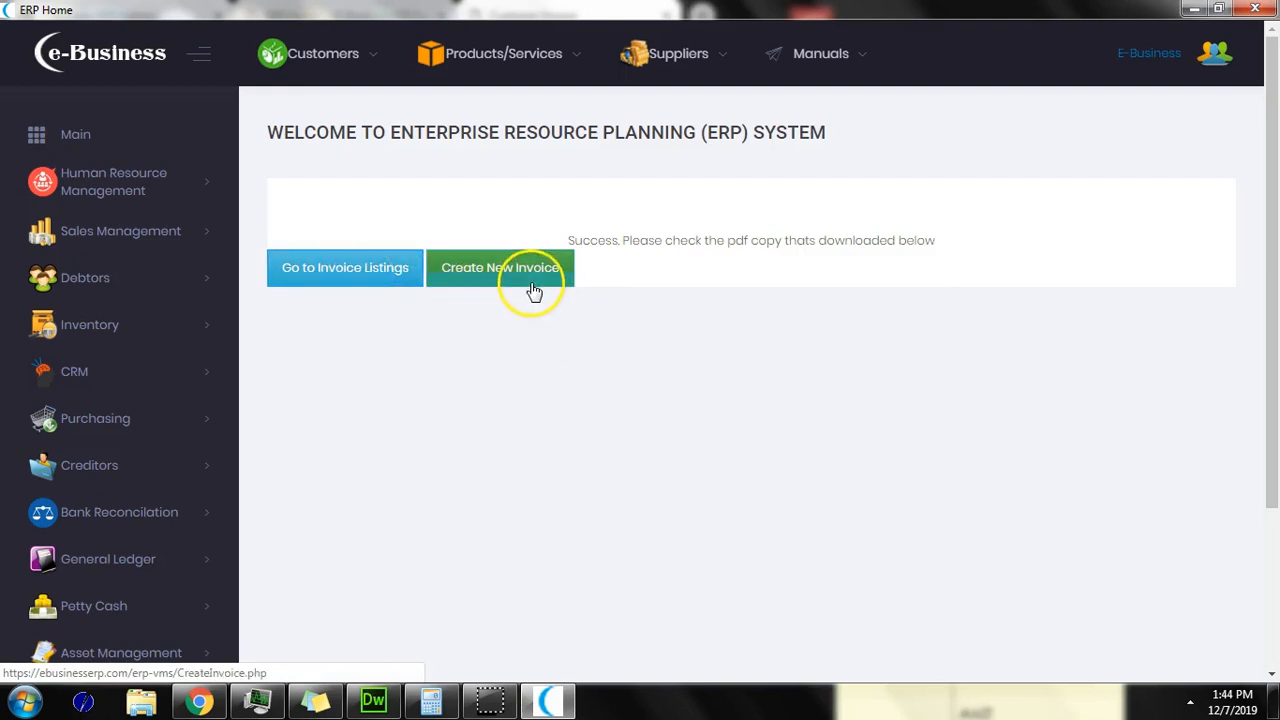
pyautogui.click(323, 266)
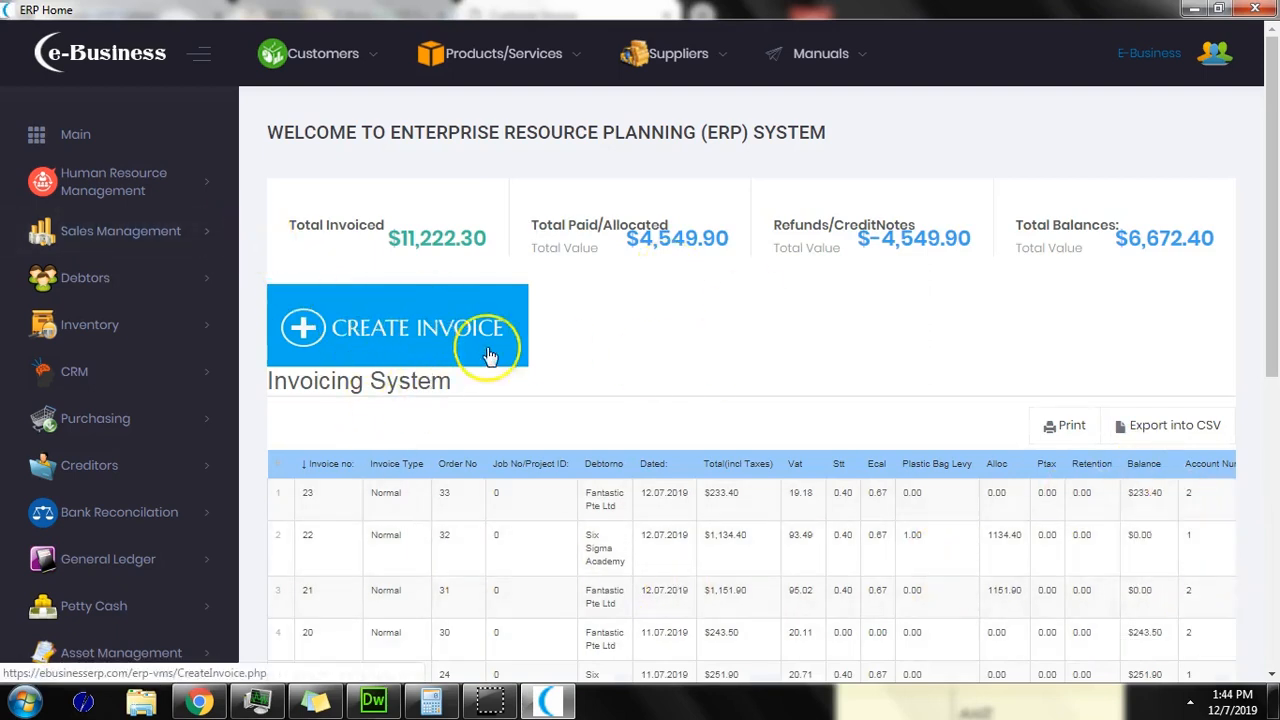
pyautogui.click(375, 336)
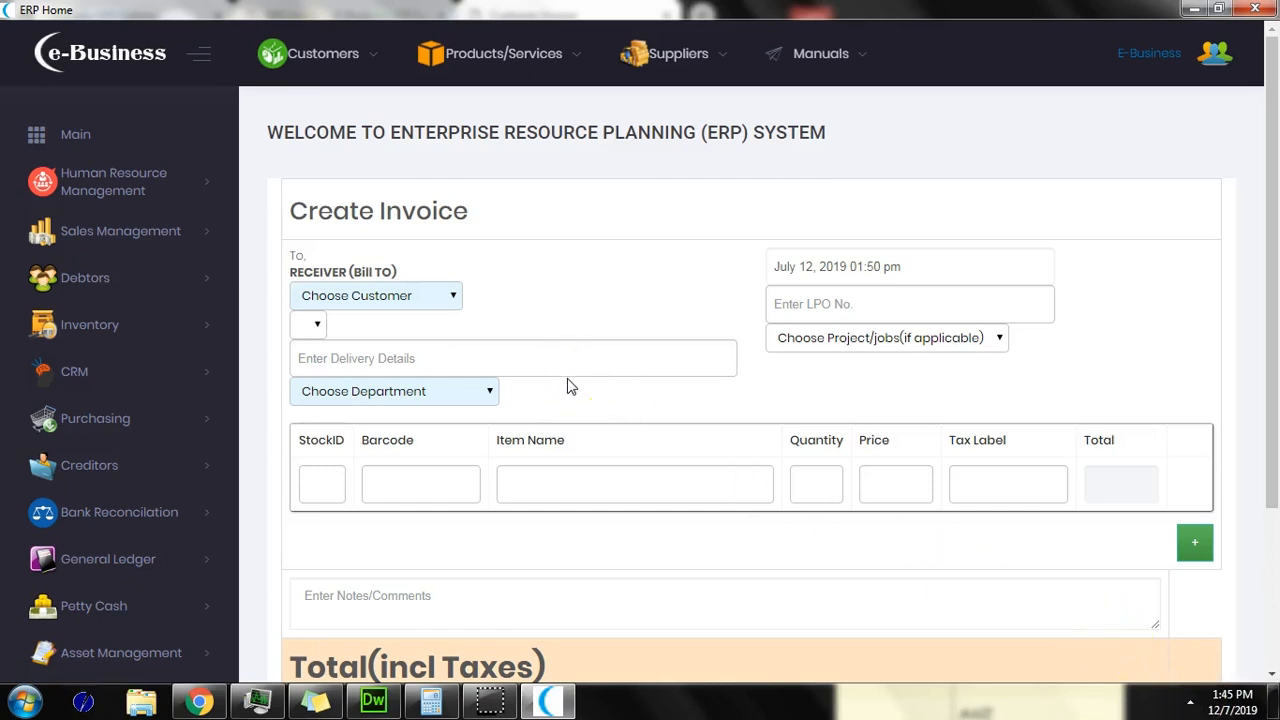
pyautogui.click(423, 296)
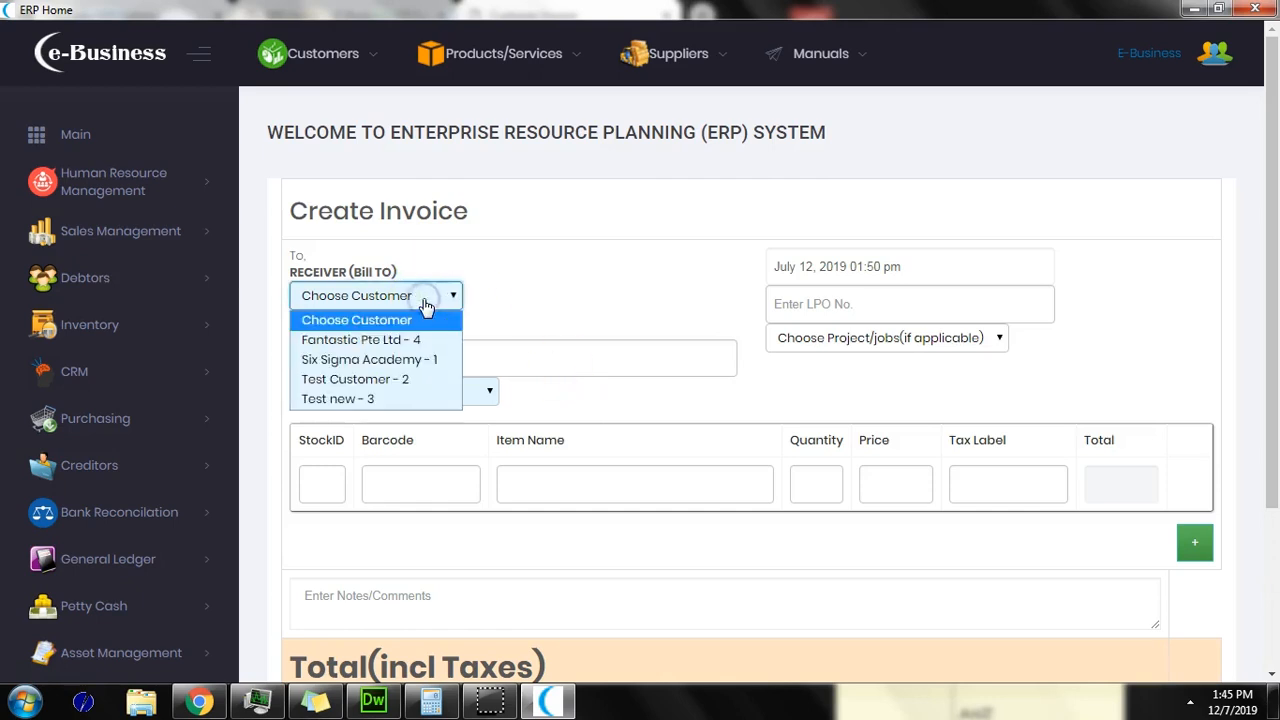
pyautogui.click(418, 362)
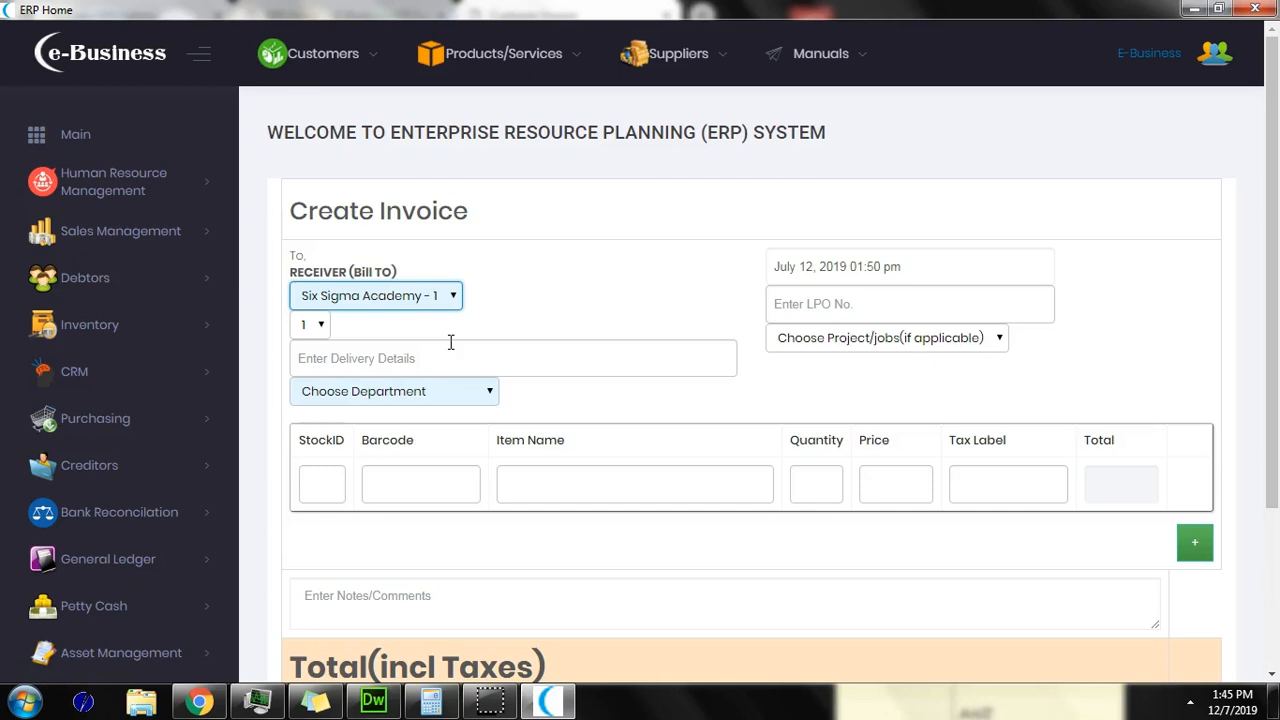
# Step: Assign the invoice to the Information Technology department, leaving delivery details and project empty
pyautogui.click(492, 366)
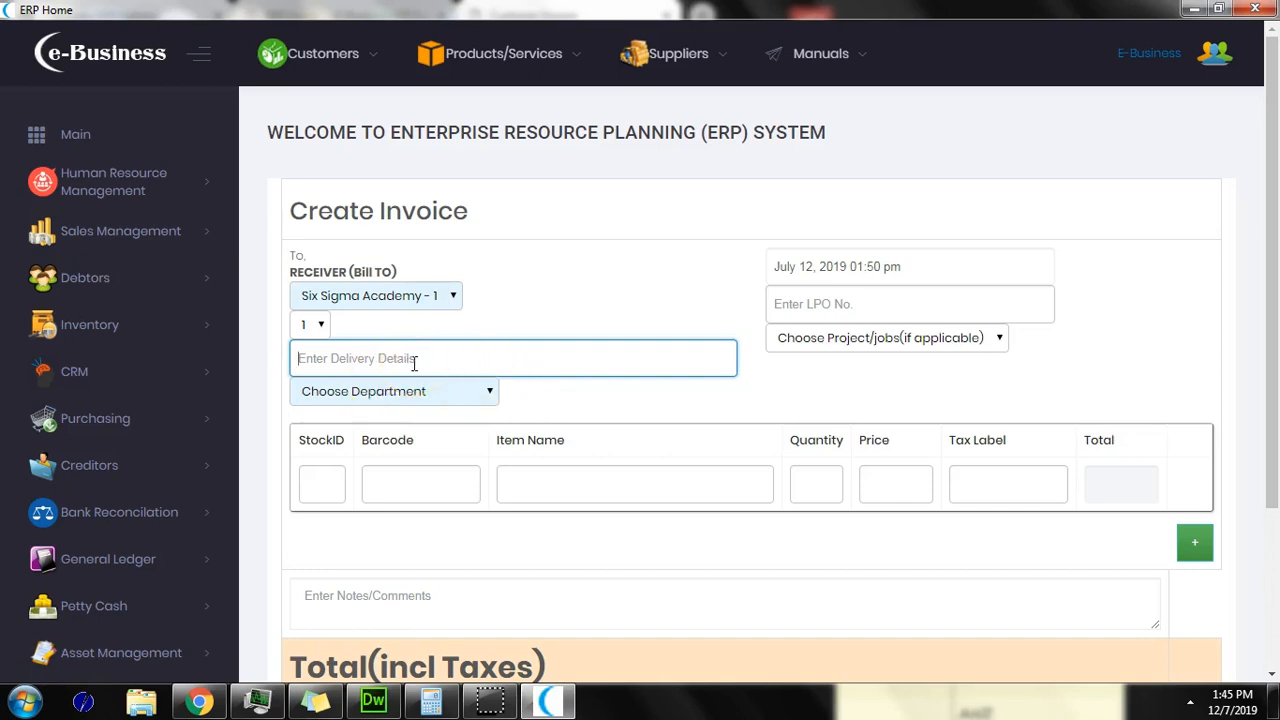
pyautogui.write('testing')
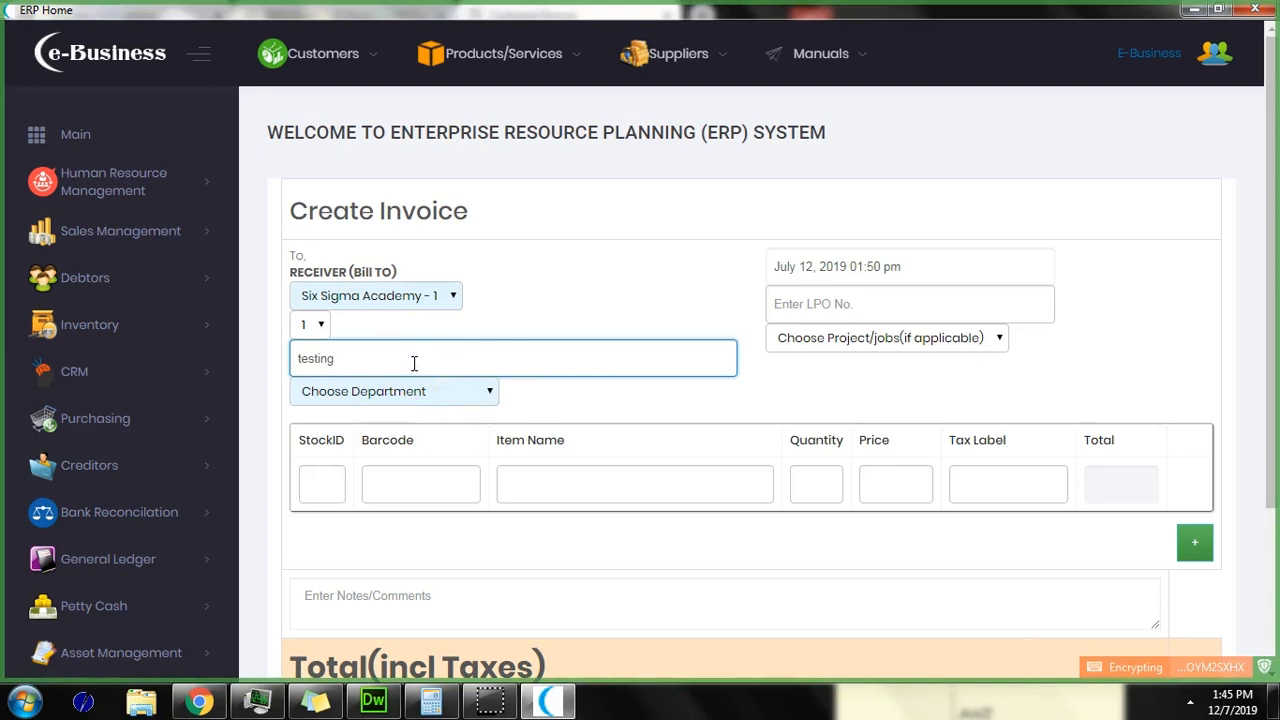
pyautogui.write('n')
pyautogui.press('BackSpace')
pyautogui.press('BackSpace')
pyautogui.press('BackSpace')
pyautogui.press('BackSpace')
pyautogui.press('BackSpace')
pyautogui.press('BackSpace')
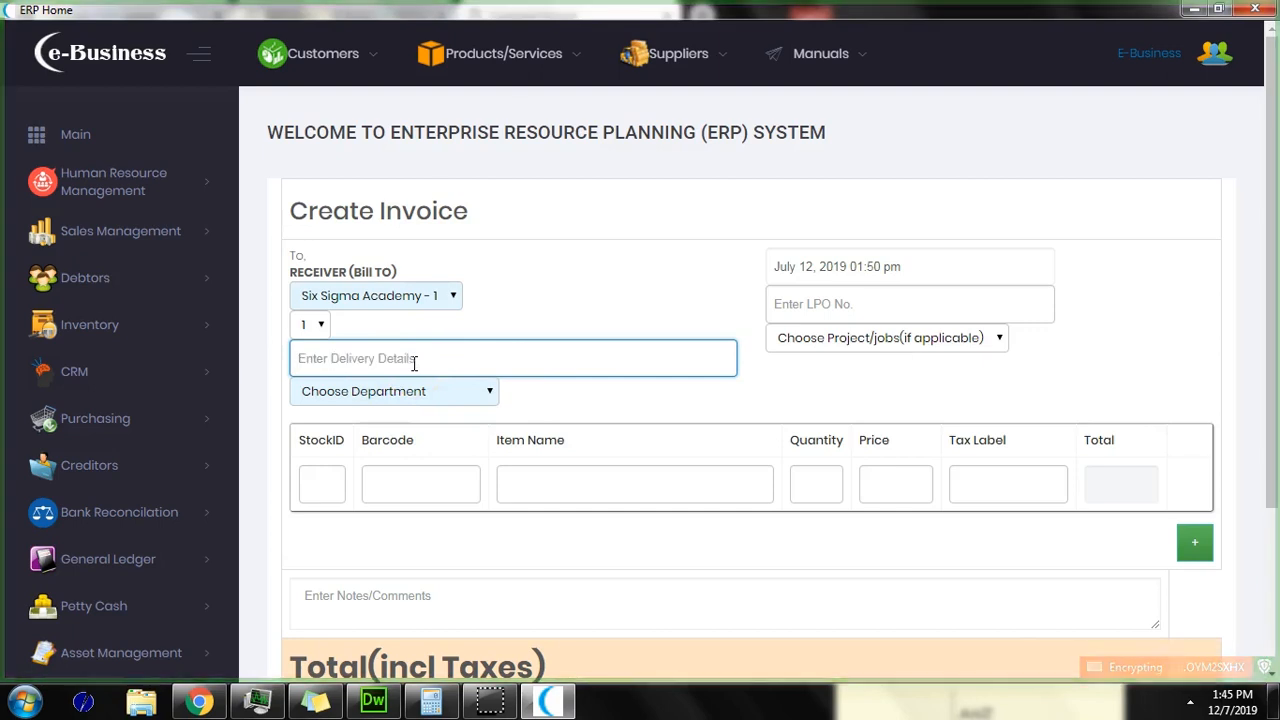
pyautogui.click(835, 308)
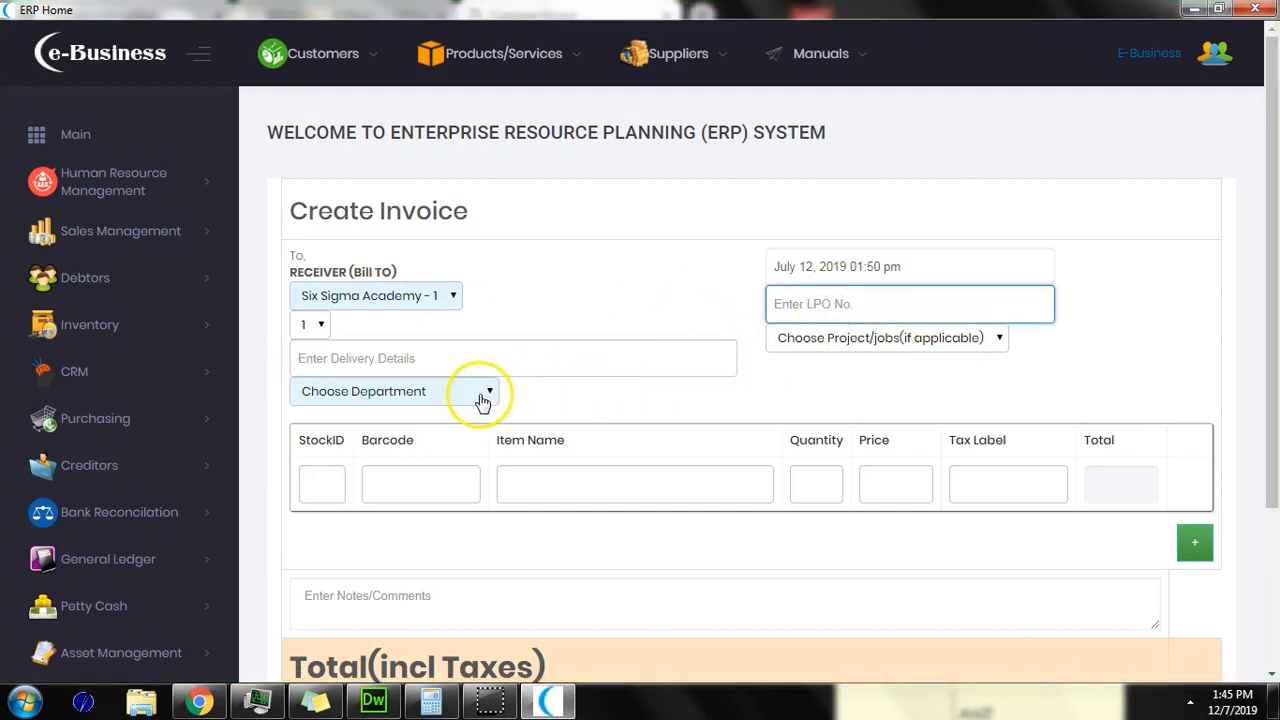
pyautogui.click(481, 396)
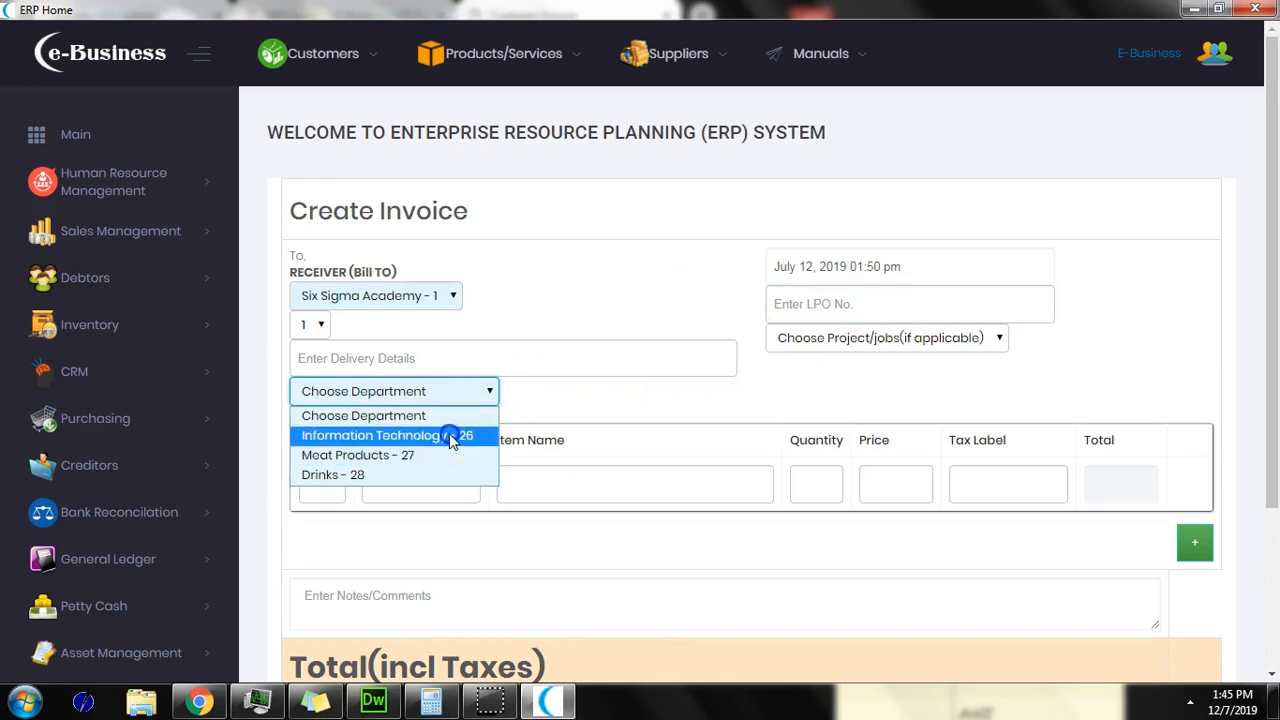
pyautogui.click(449, 436)
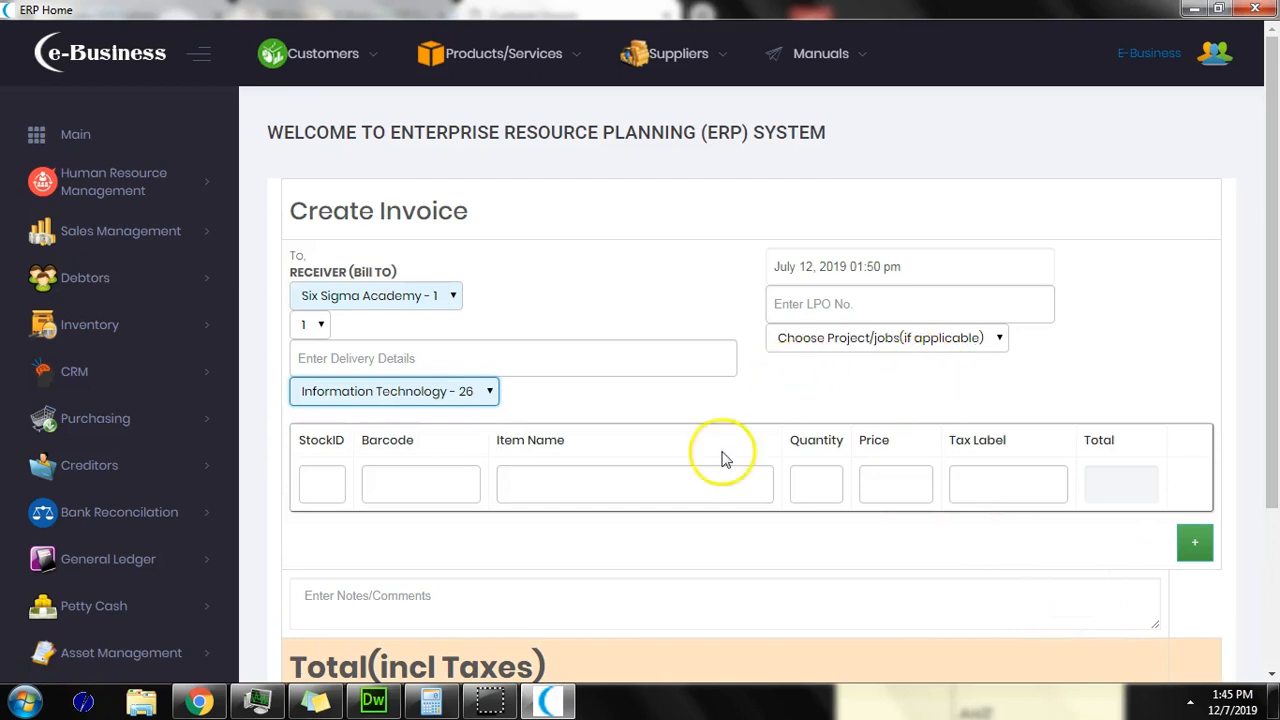
pyautogui.click(843, 337)
pyautogui.click(845, 340)
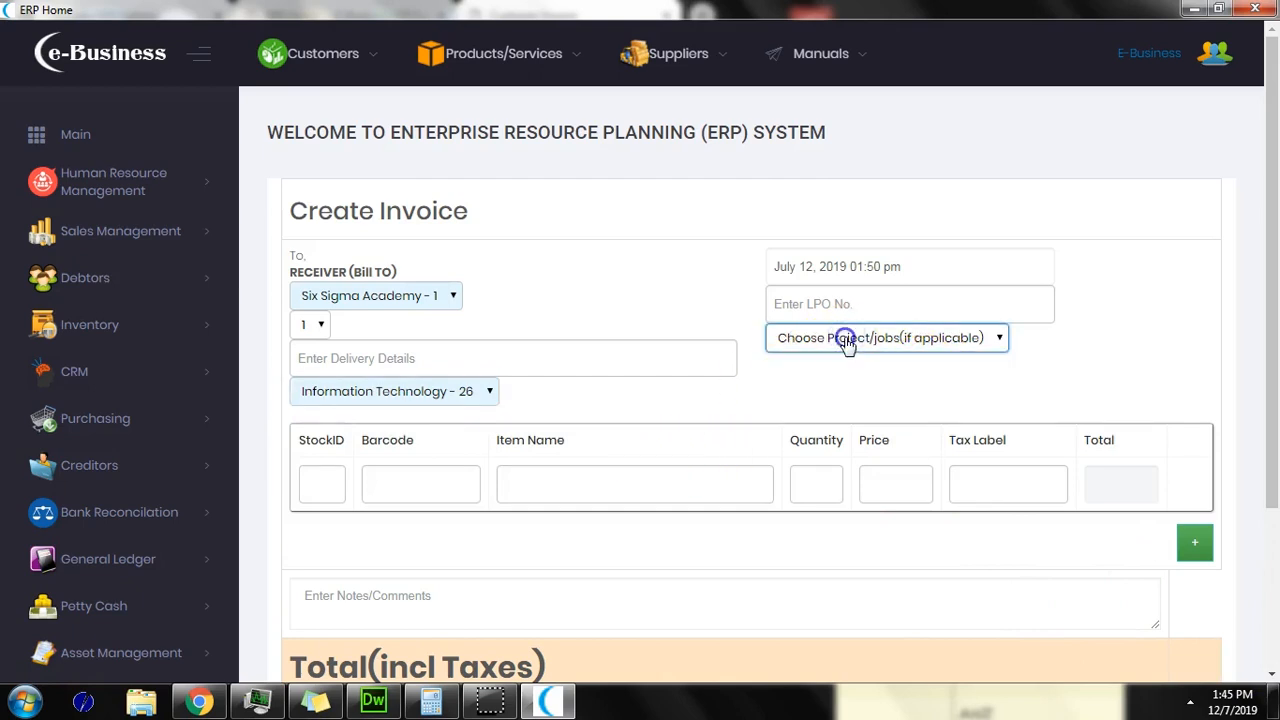
pyautogui.click(656, 482)
# Step: Add service consulting fees as the first invoice item
pyautogui.write('fee')
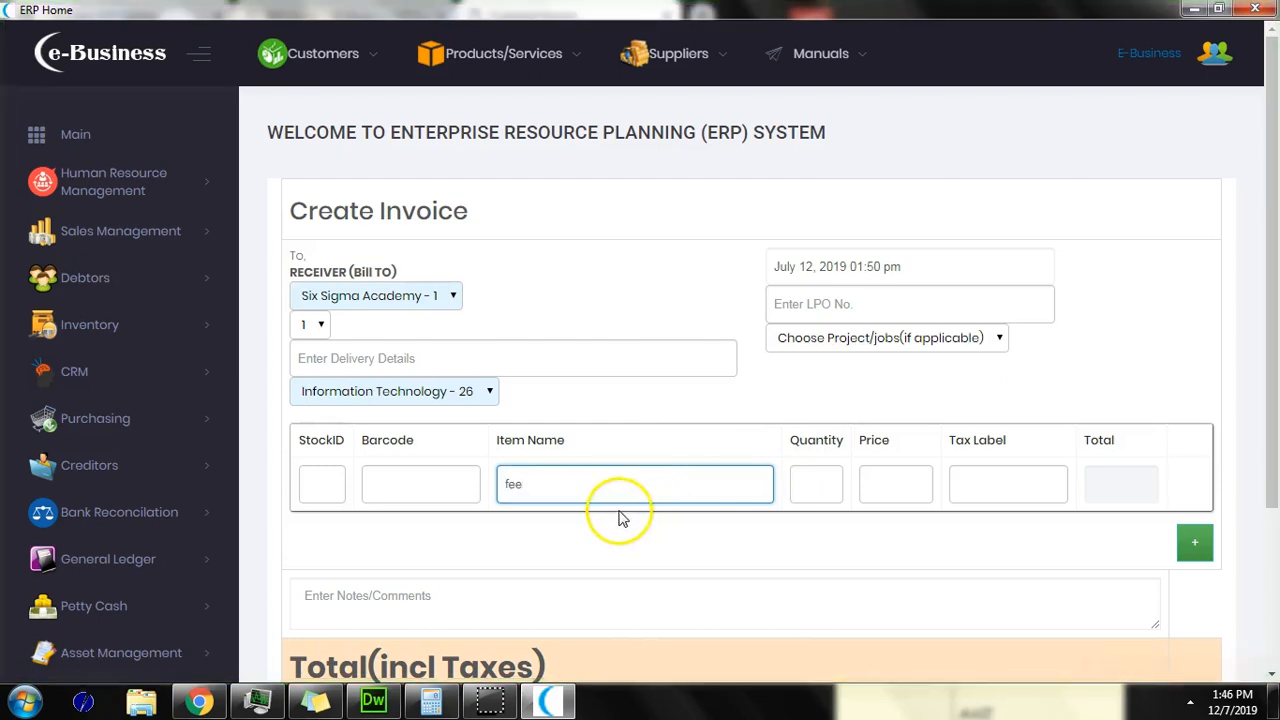
pyautogui.click(567, 487)
pyautogui.scroll(-2, 567, 487)
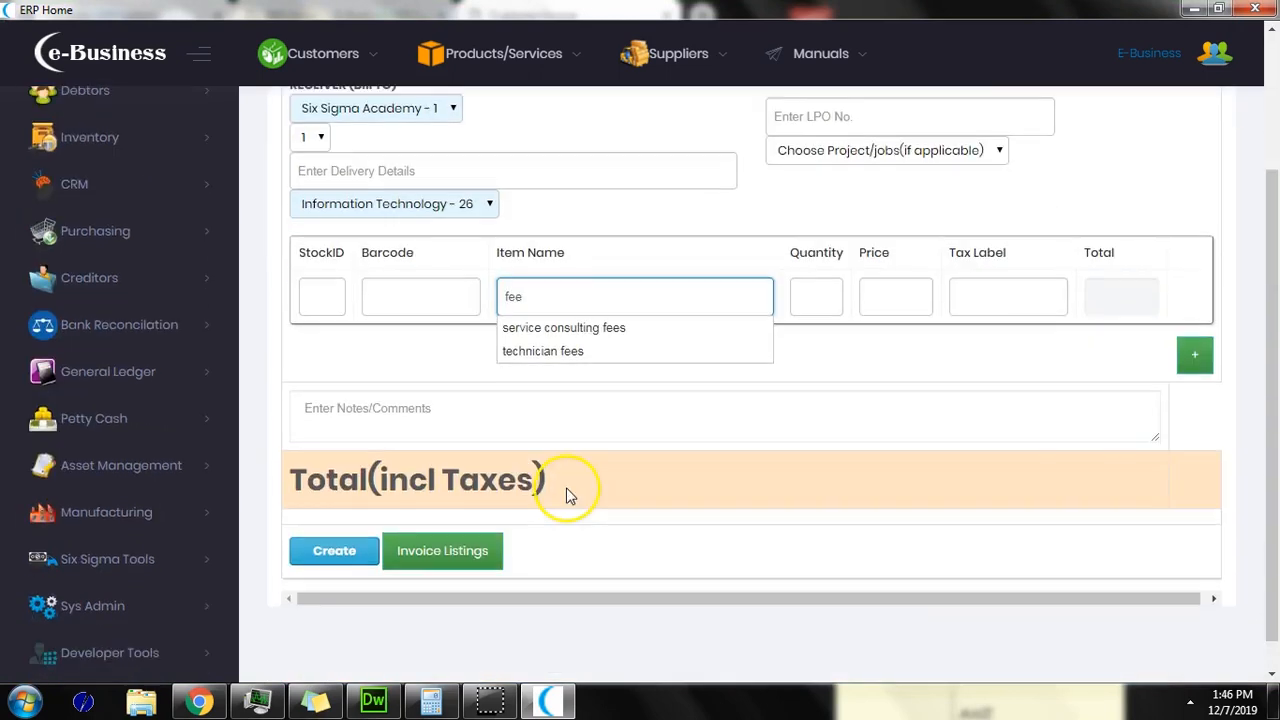
pyautogui.click(576, 328)
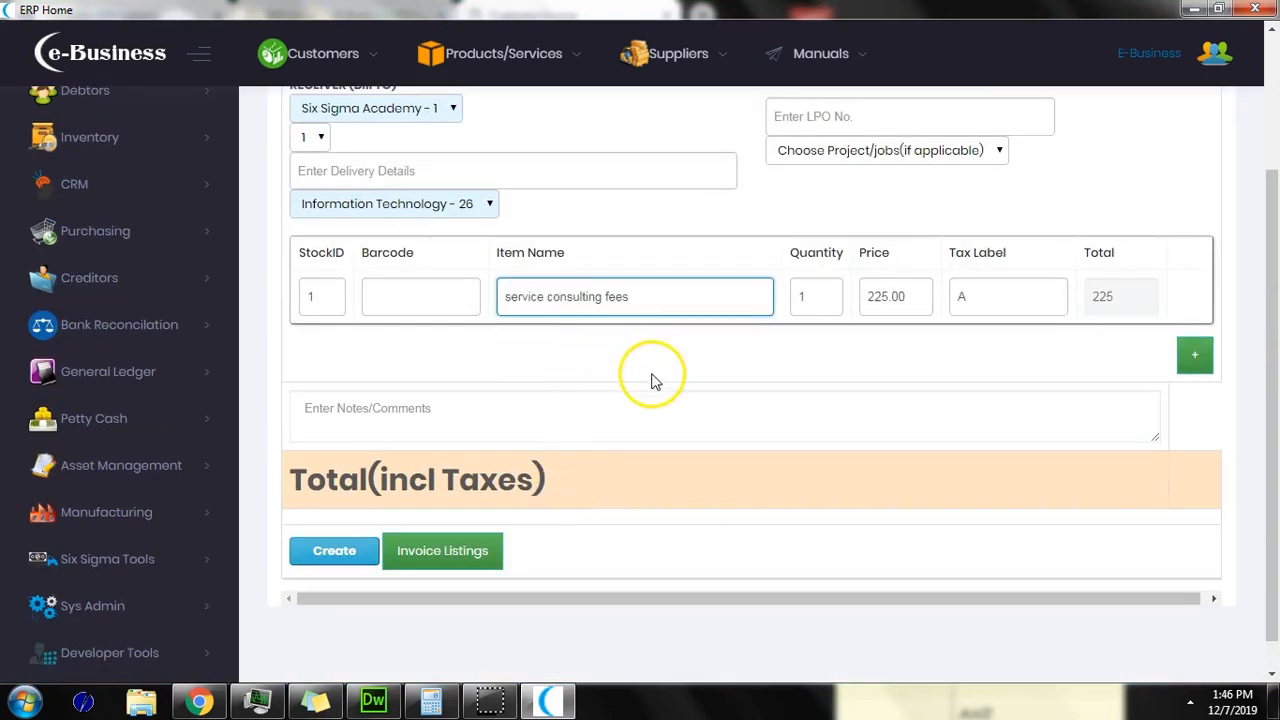
# Step: Add a second line for Test for 3 tax with quantity 5
pyautogui.click(1194, 355)
pyautogui.click(584, 354)
pyautogui.write('tax')
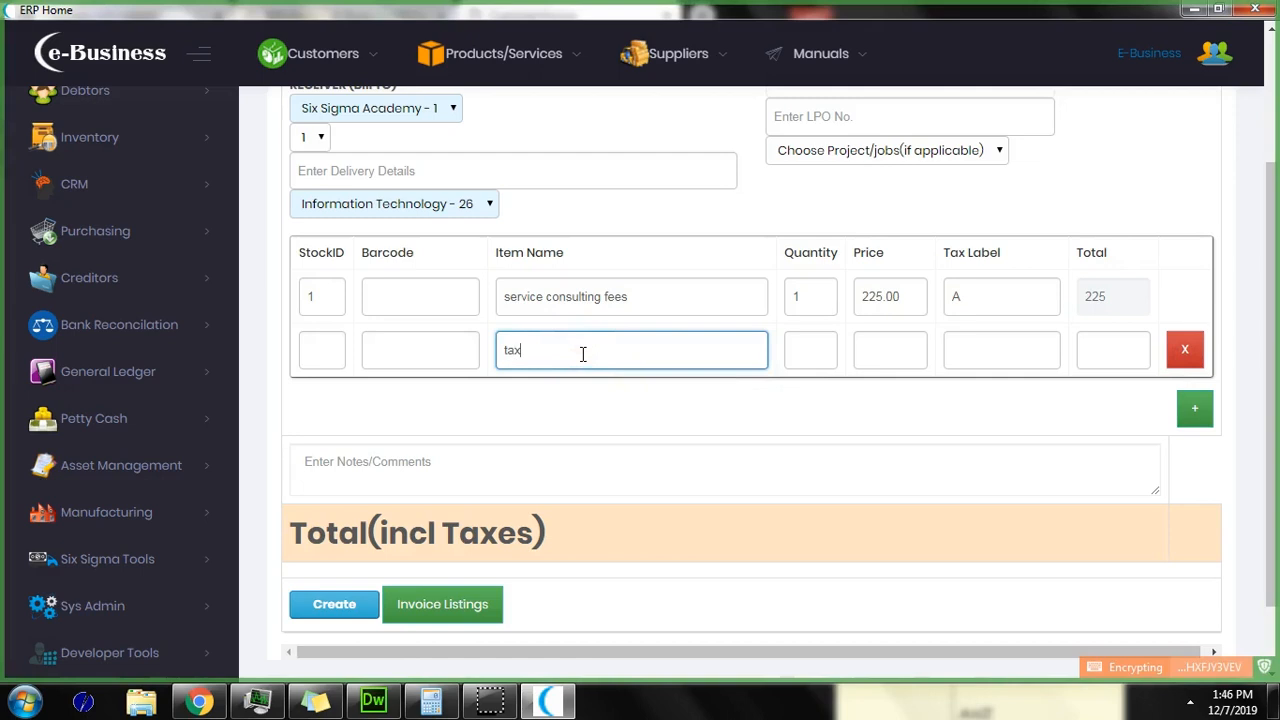
pyautogui.click(591, 380)
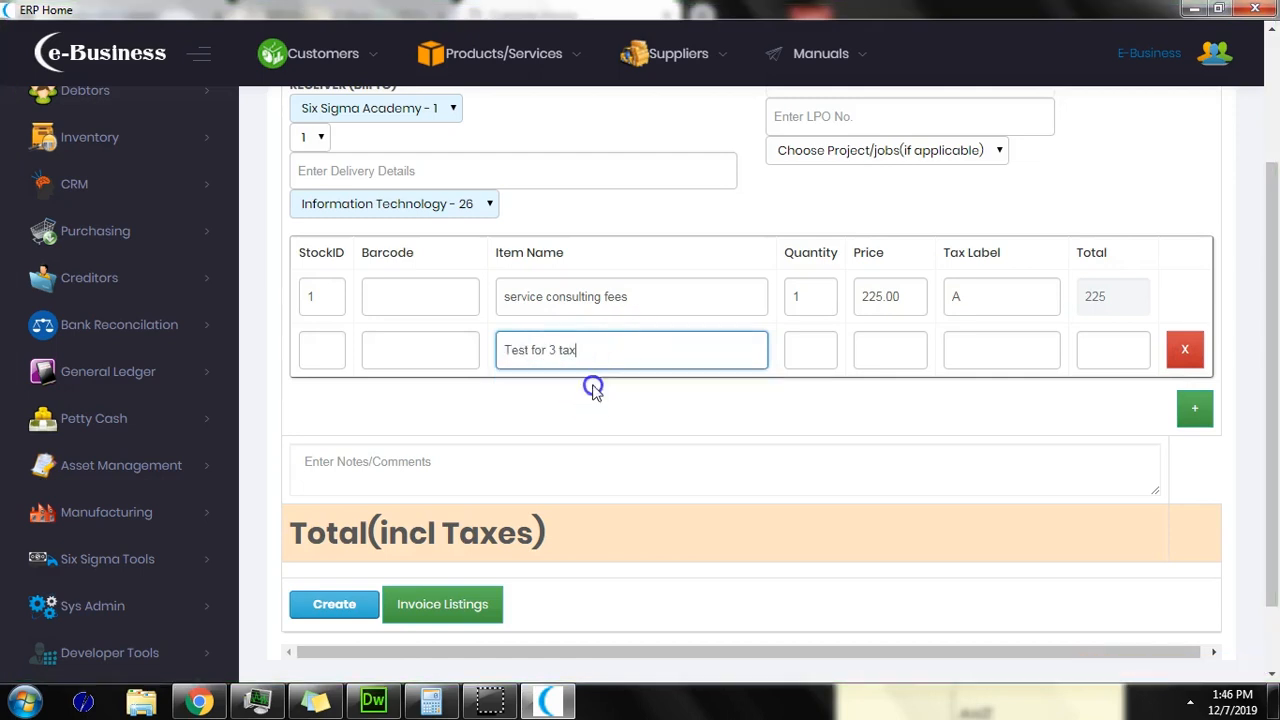
pyautogui.doubleClick(808, 348)
pyautogui.write('5')
pyautogui.click(800, 419)
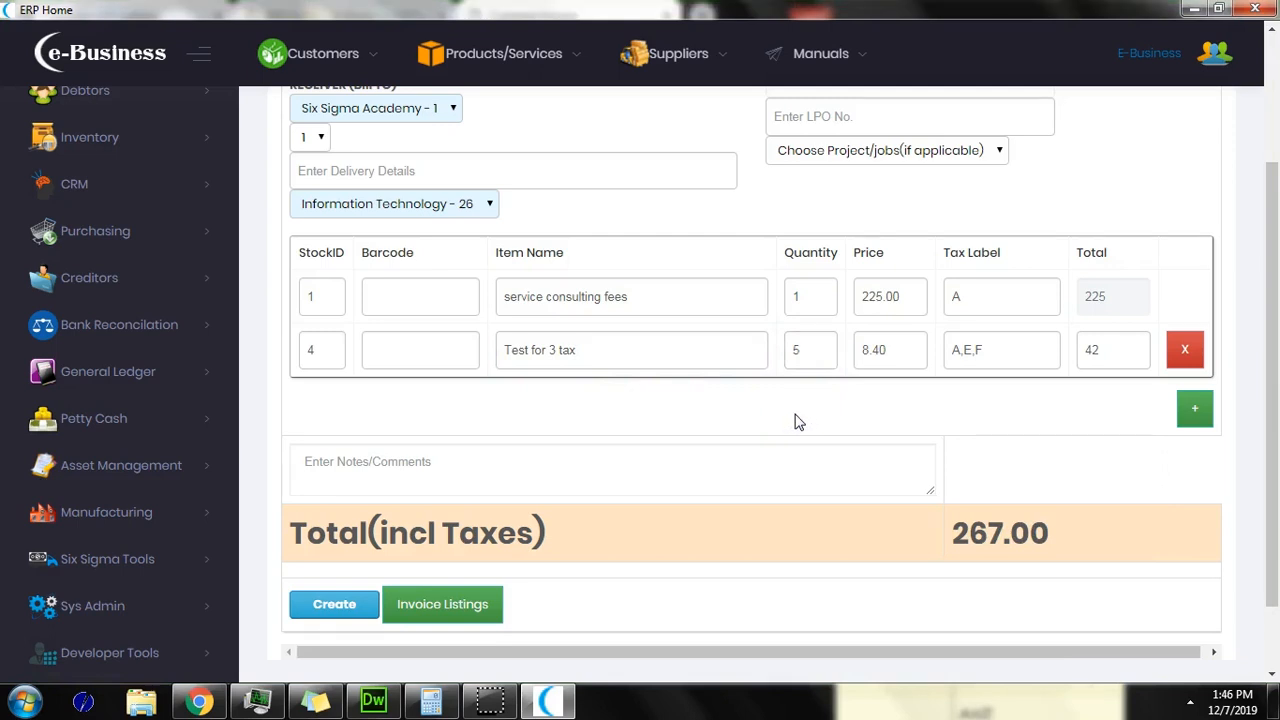
# Step: Add the note 'testing' and create the invoice totalling 267.00
pyautogui.click(352, 477)
pyautogui.write('testing')
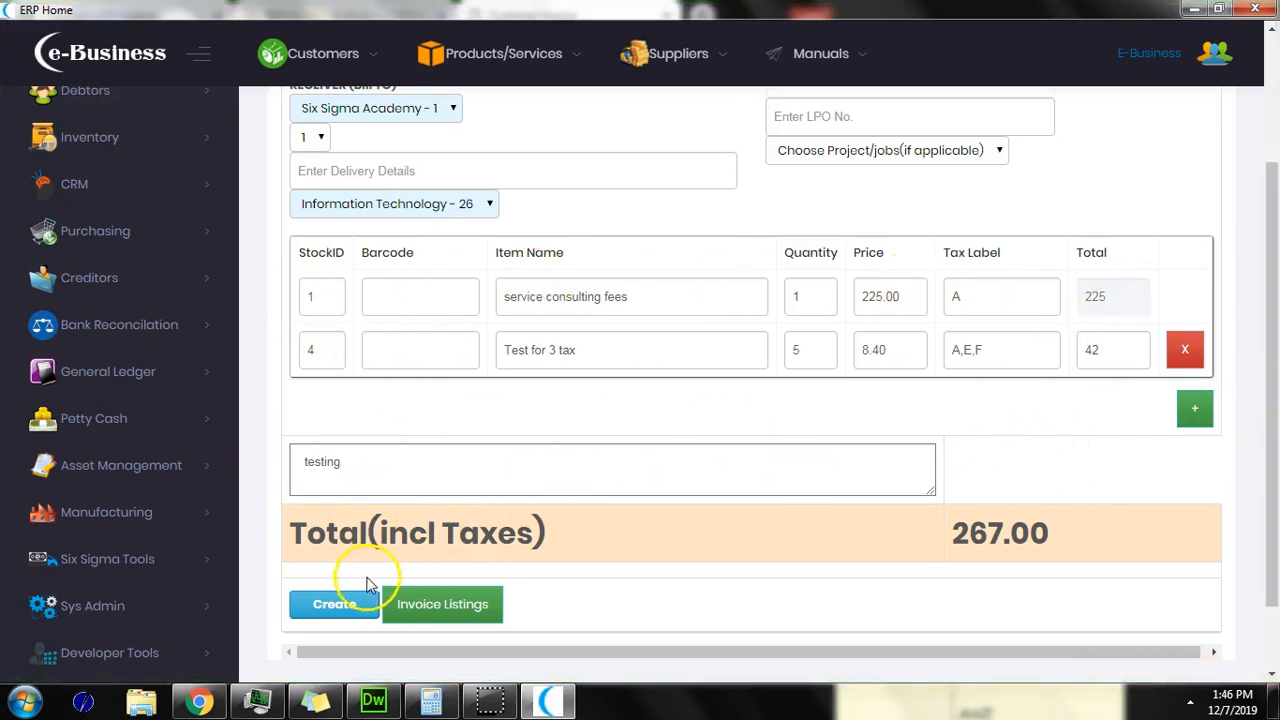
pyautogui.click(352, 605)
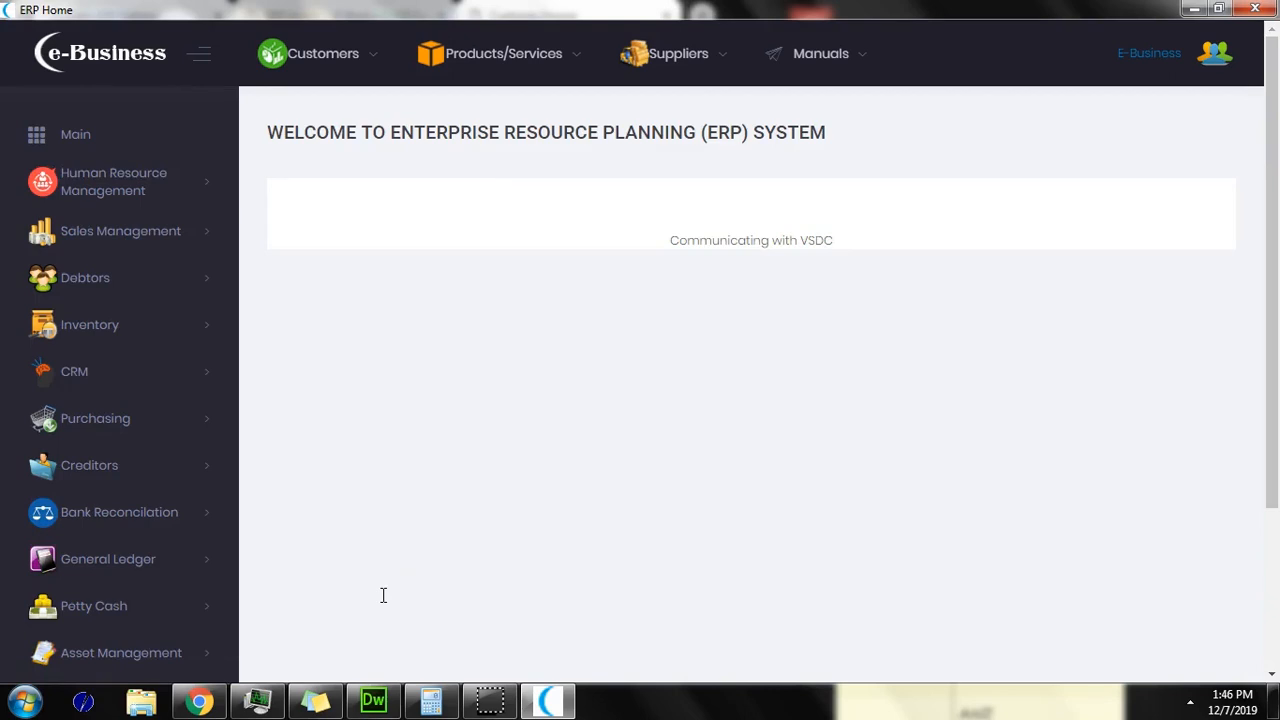
# Step: Sign invoice 25 to the FRCS tax system and generate its printable PDF
pyautogui.click(335, 247)
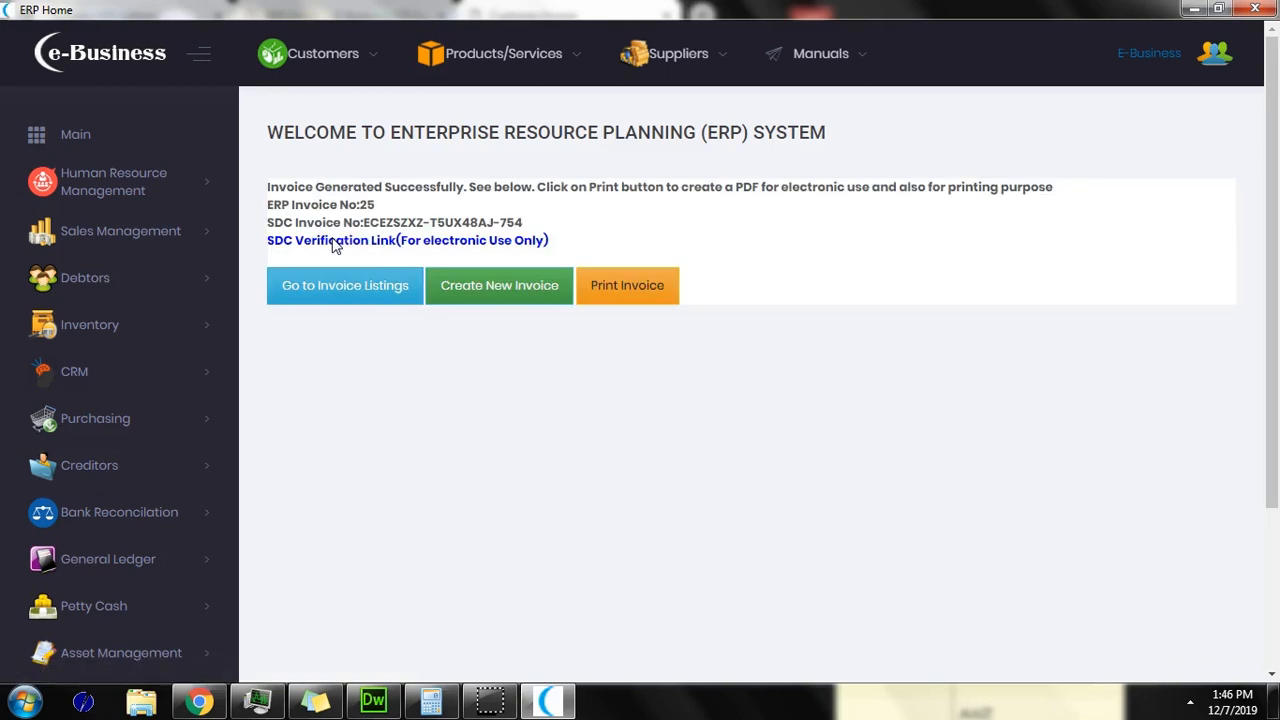
pyautogui.click(401, 243)
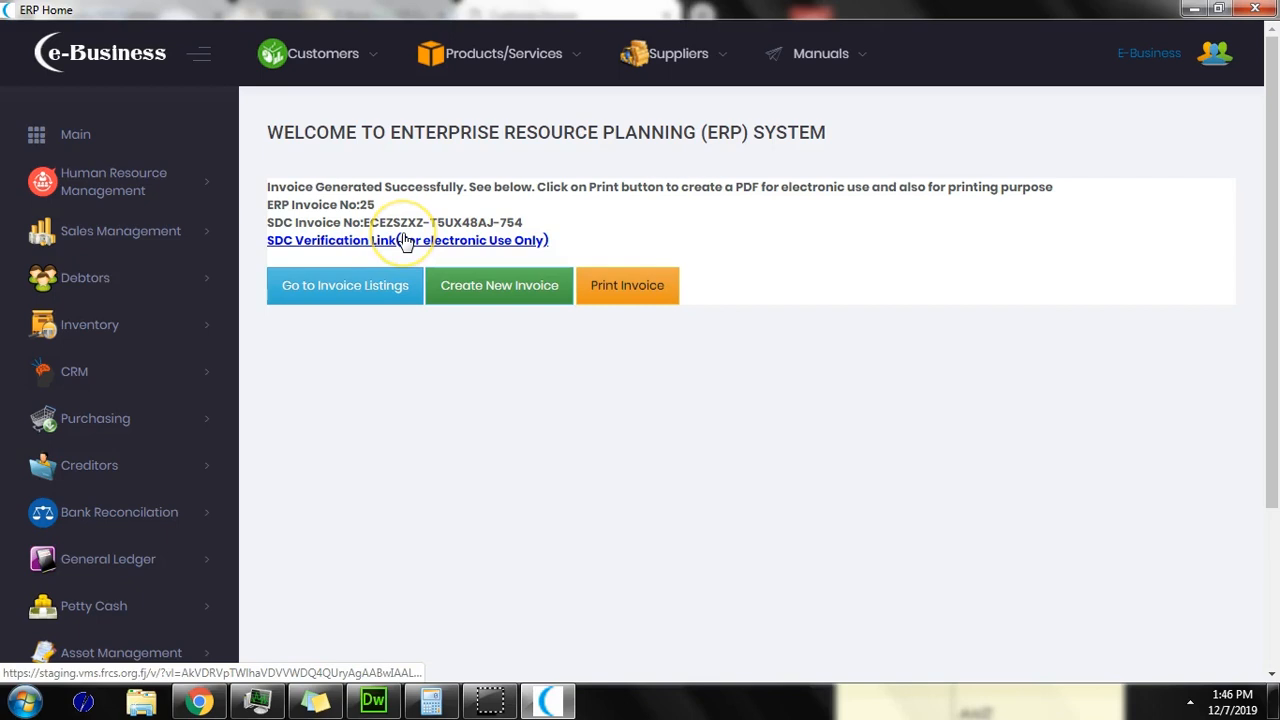
pyautogui.click(627, 286)
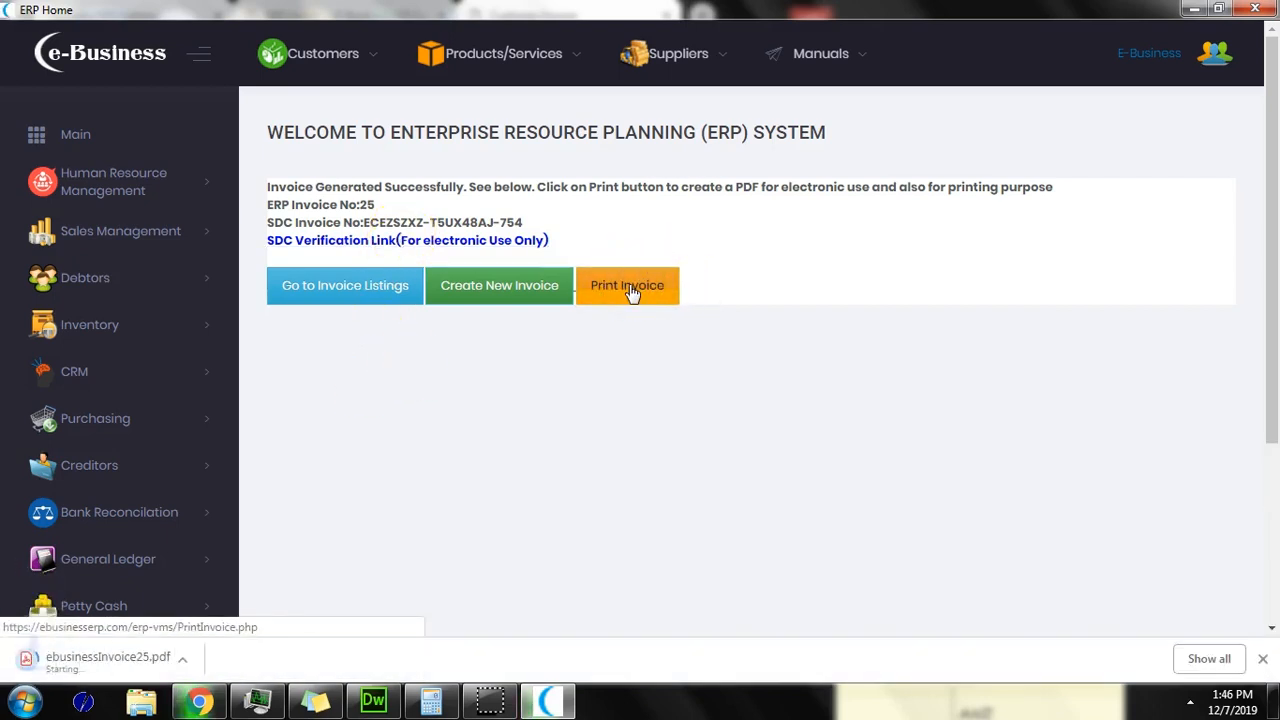
# Step: Open ebusinessInvoice25.pdf and check its items, 267.00 total and 26.98 tax
pyautogui.click(150, 660)
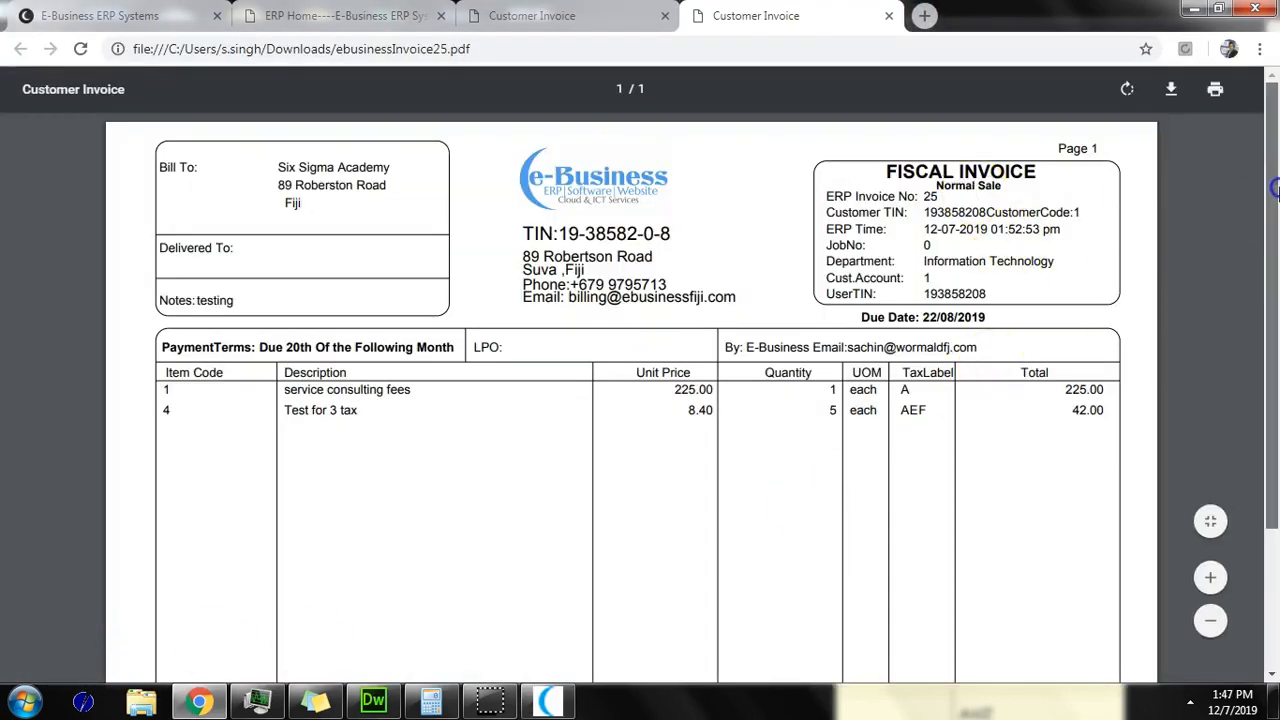
pyautogui.moveTo(1275, 188); pyautogui.dragTo(1265, 387)
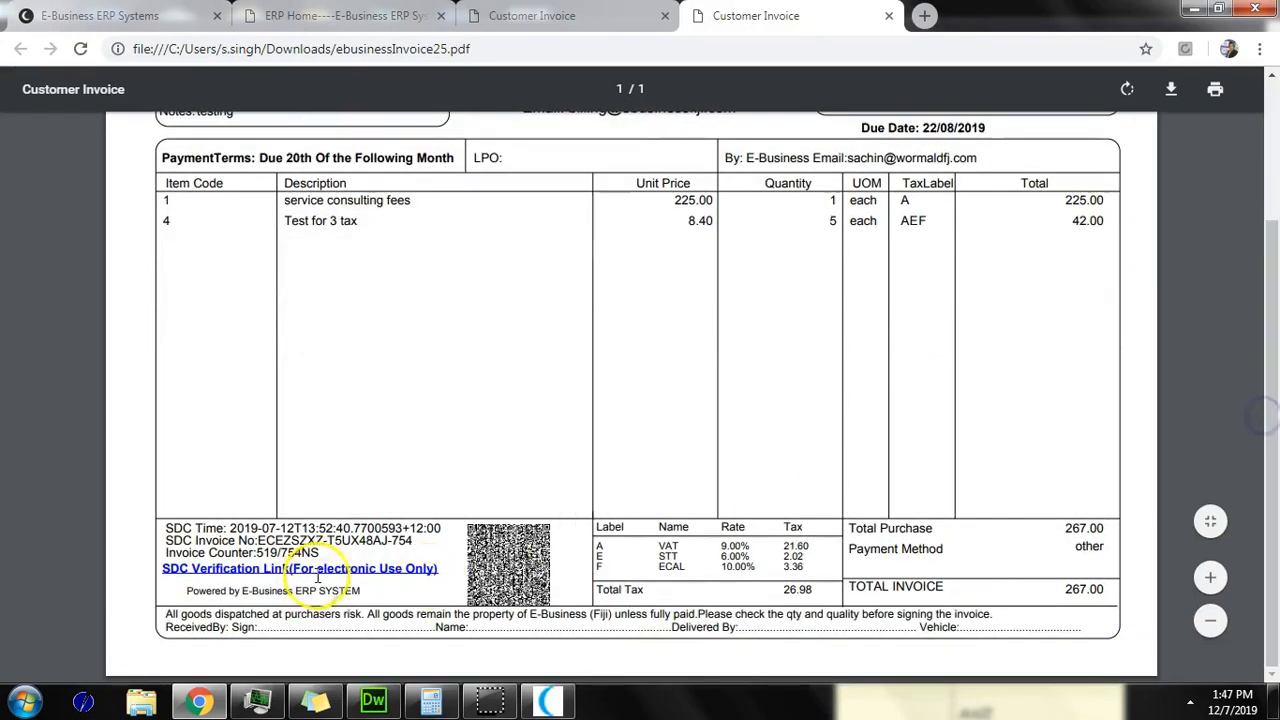
pyautogui.moveTo(1266, 429); pyautogui.dragTo(1275, 258)
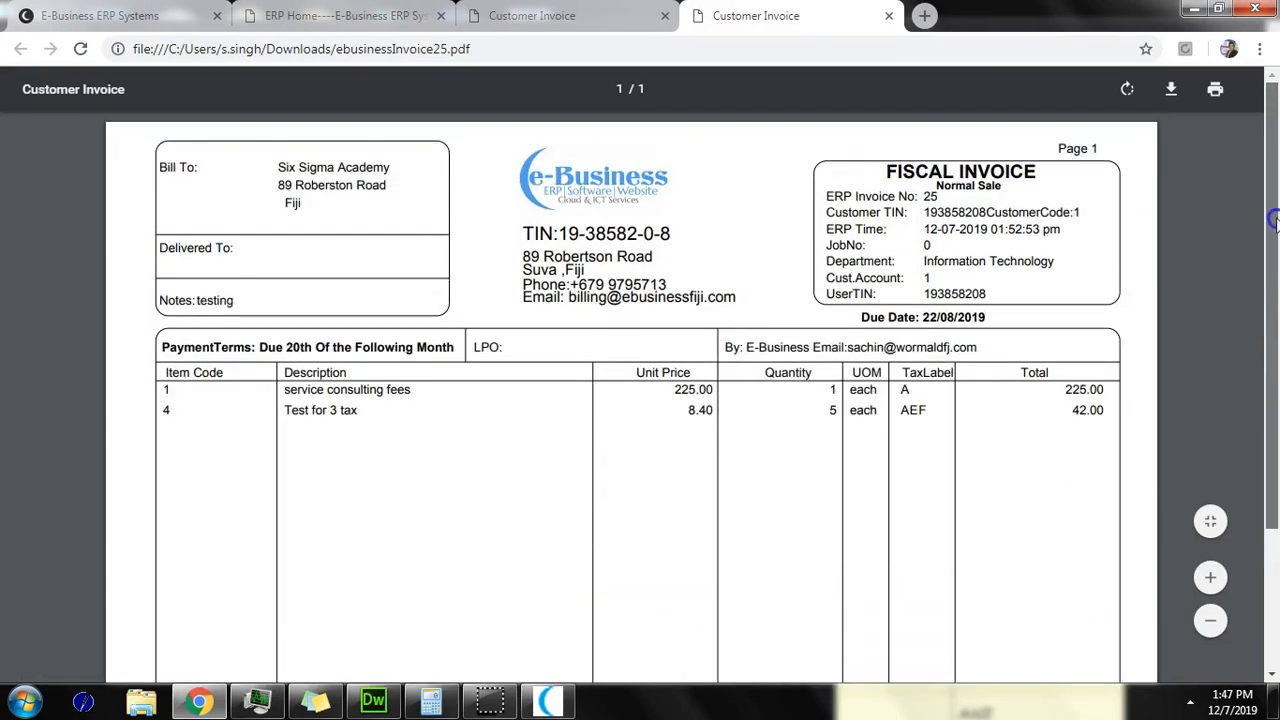
# Step: Return to the ERP invoice listing and highlight invoice 25's Vat value of 21.60
pyautogui.click(566, 704)
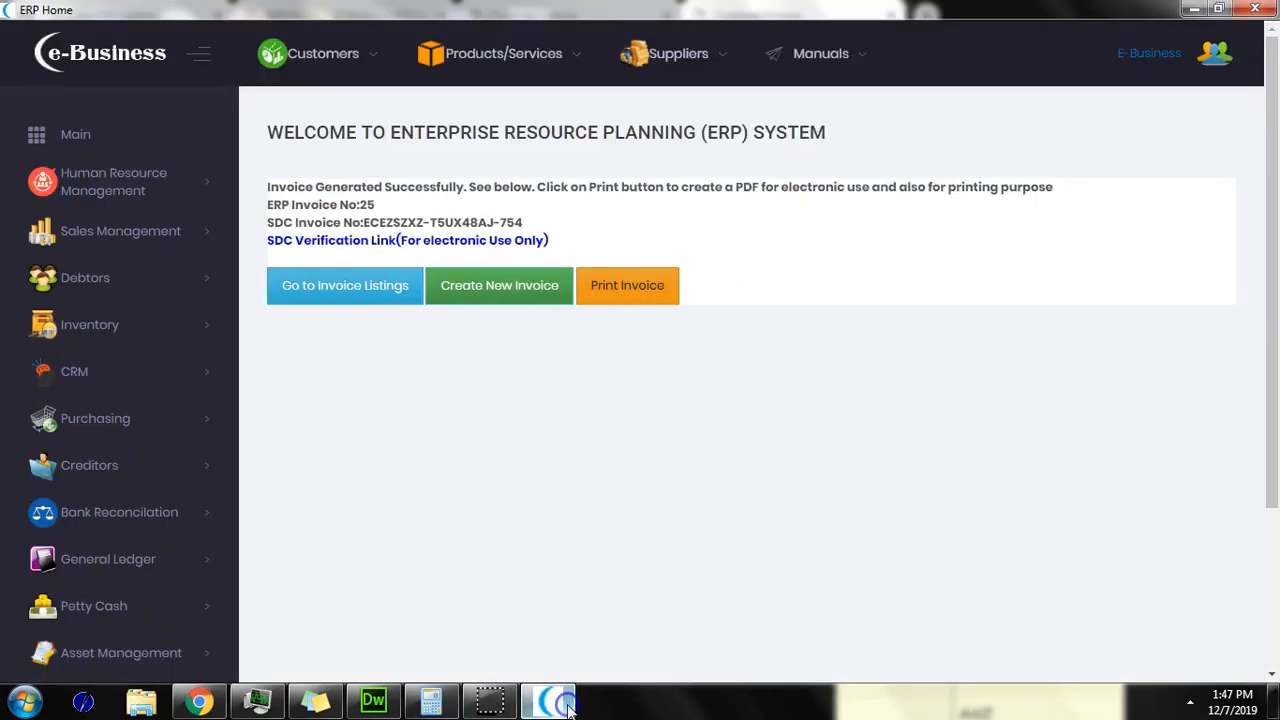
pyautogui.click(349, 289)
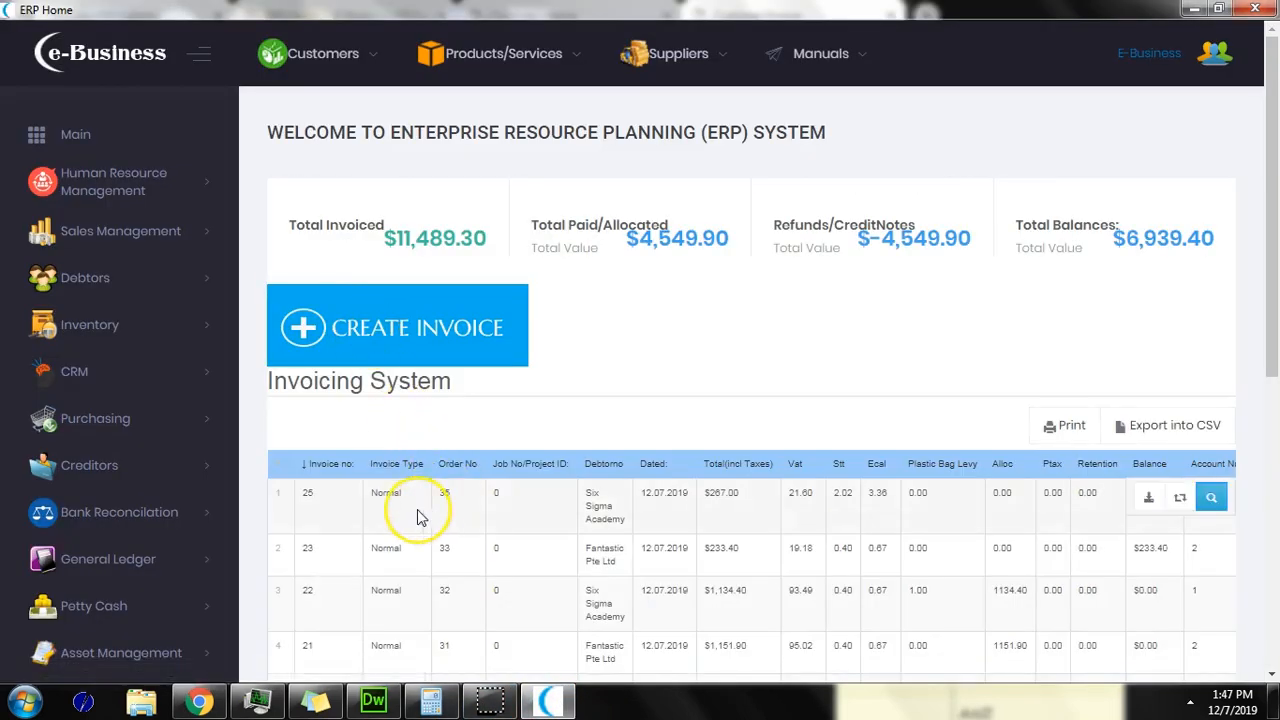
pyautogui.click(311, 493)
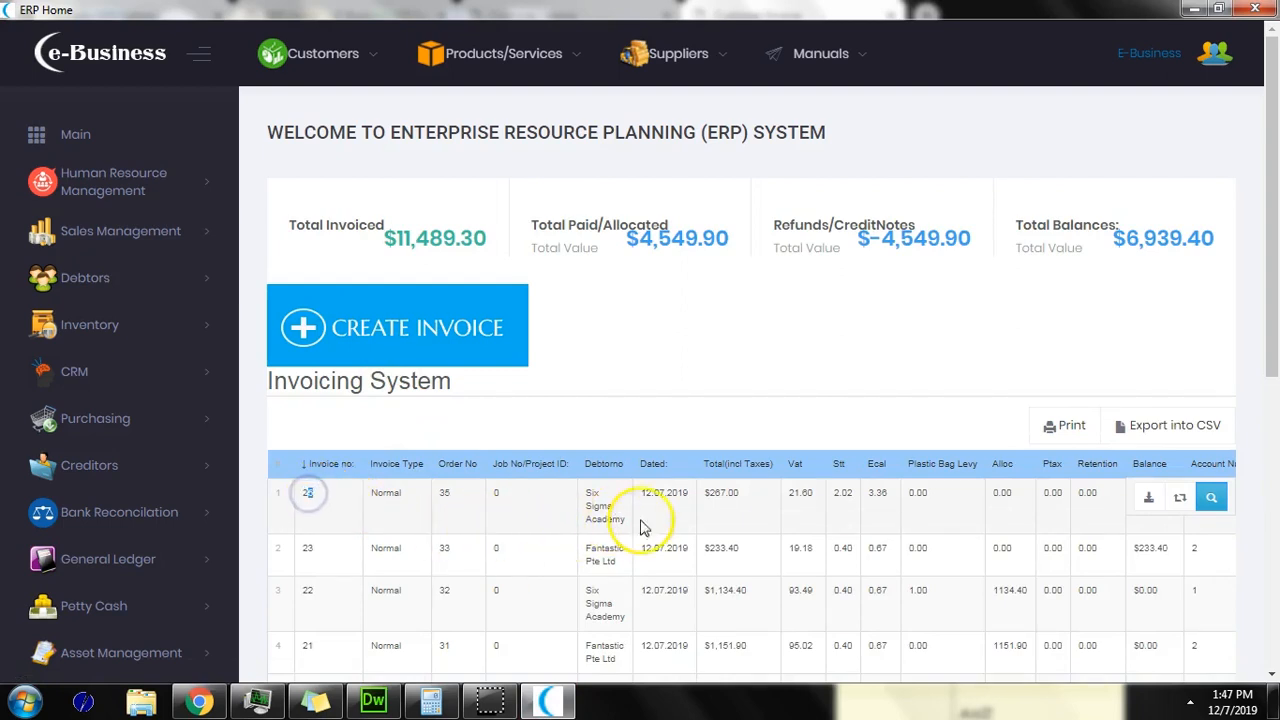
pyautogui.click(790, 494)
pyautogui.moveTo(790, 494); pyautogui.dragTo(816, 496)
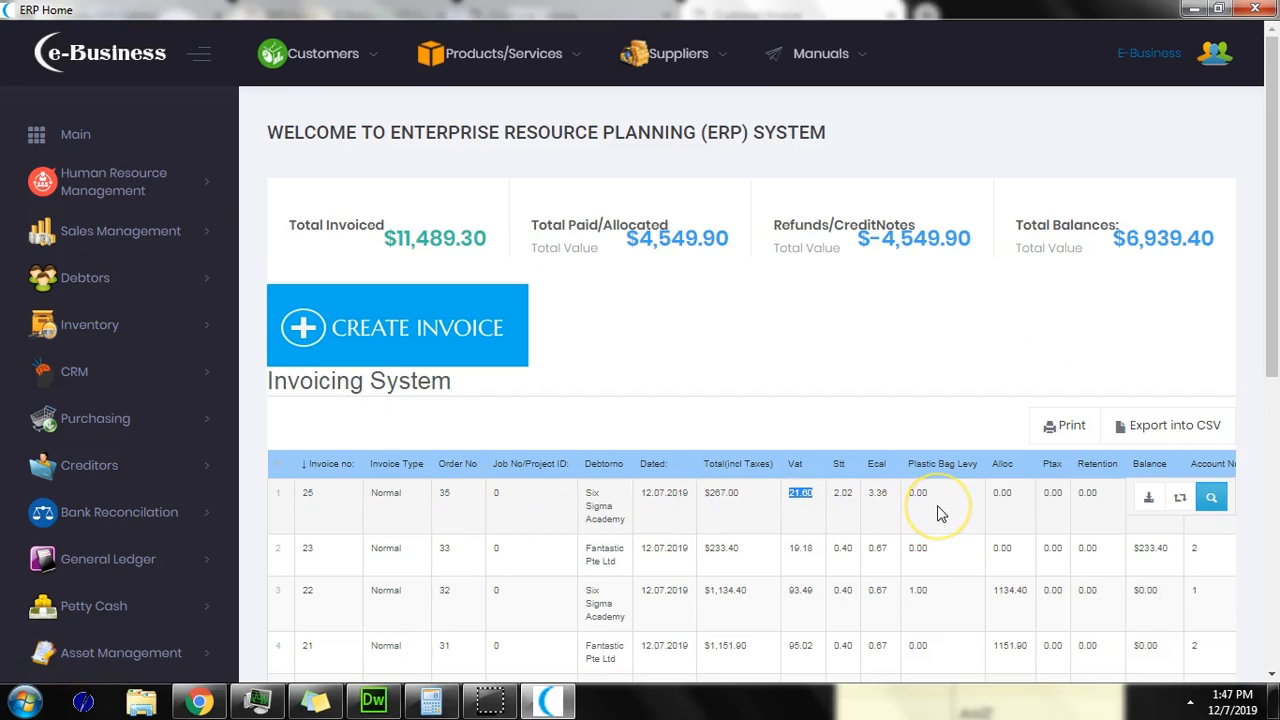
# Step: Start a credit on invoice 25 with service consulting fees credit quantity 1
pyautogui.click(1180, 505)
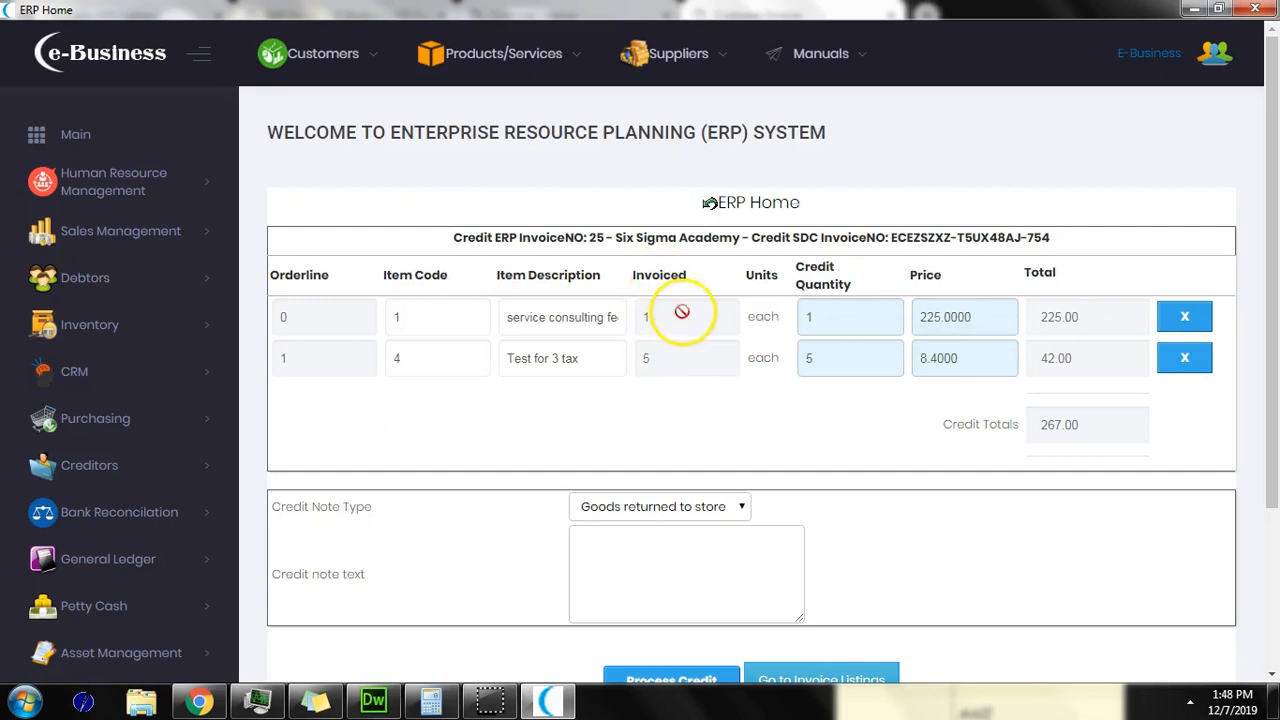
pyautogui.click(820, 316)
pyautogui.write('5')
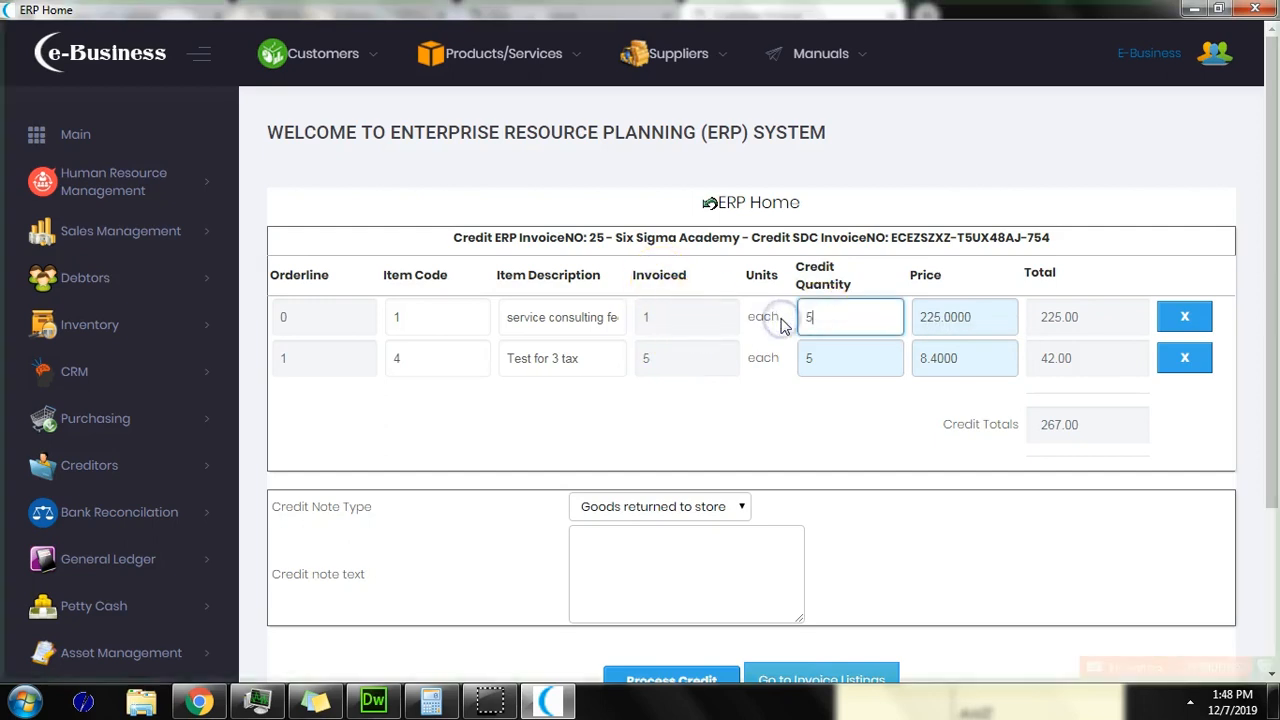
pyautogui.click(830, 407)
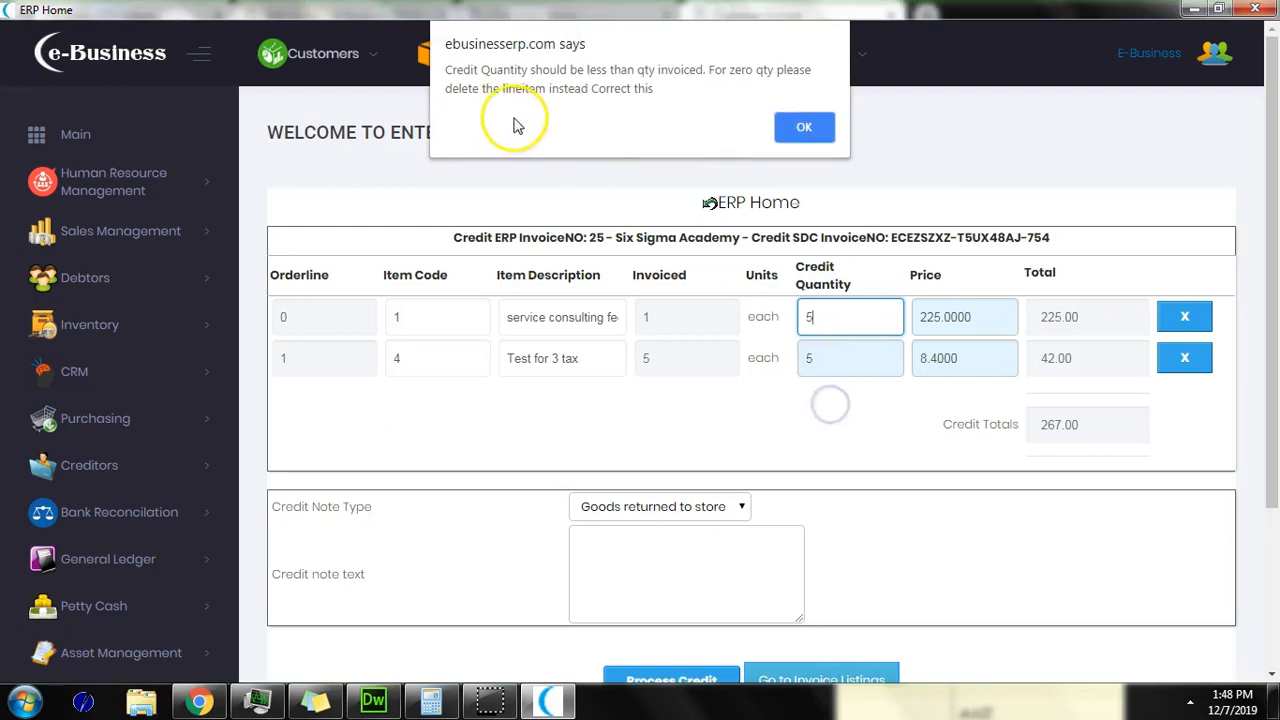
pyautogui.click(804, 130)
pyautogui.click(820, 316)
pyautogui.write('1')
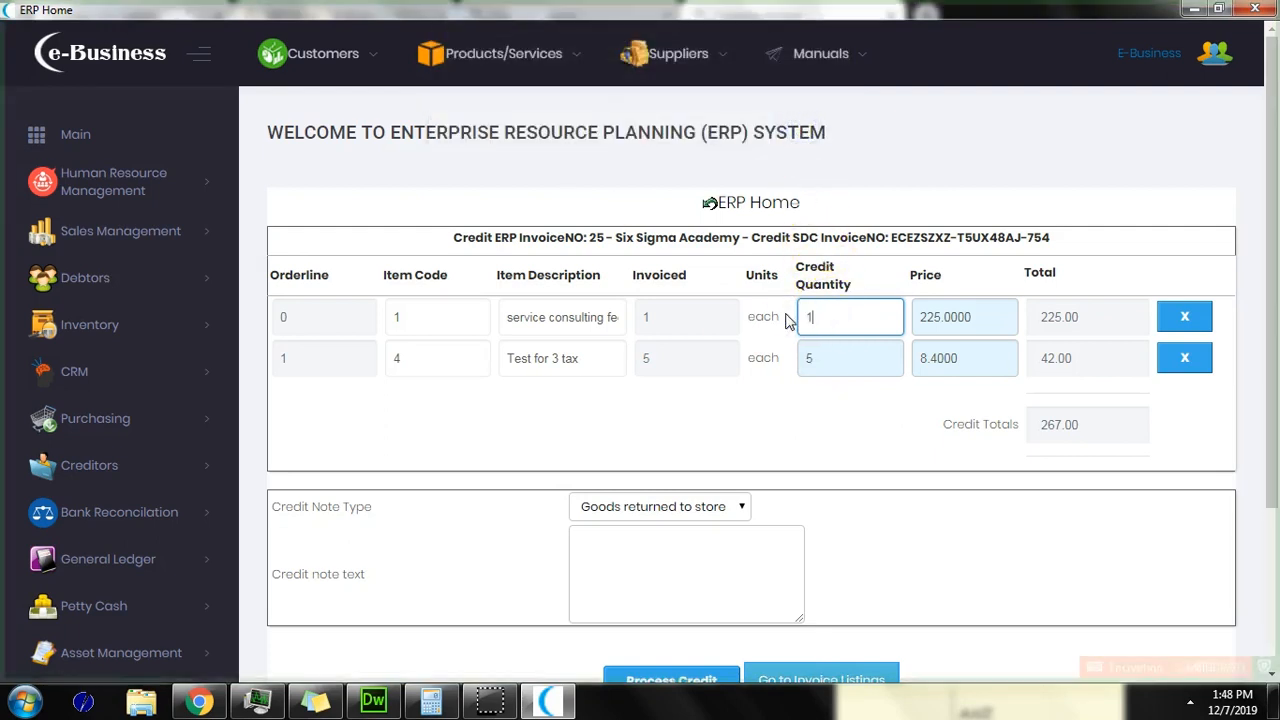
pyautogui.click(762, 416)
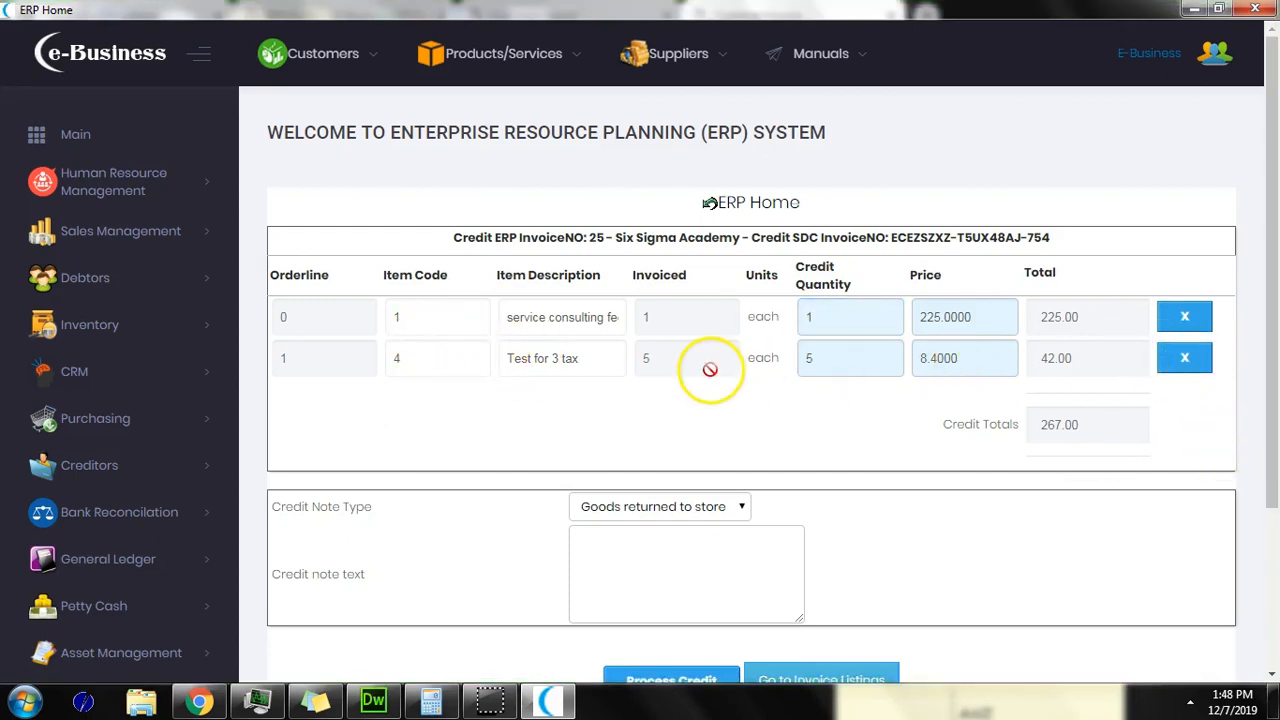
# Step: Set credit note type Reverse overcharge, remove the Test for 3 tax line, and process the credit
pyautogui.scroll(-1, 709, 371)
pyautogui.click(712, 412)
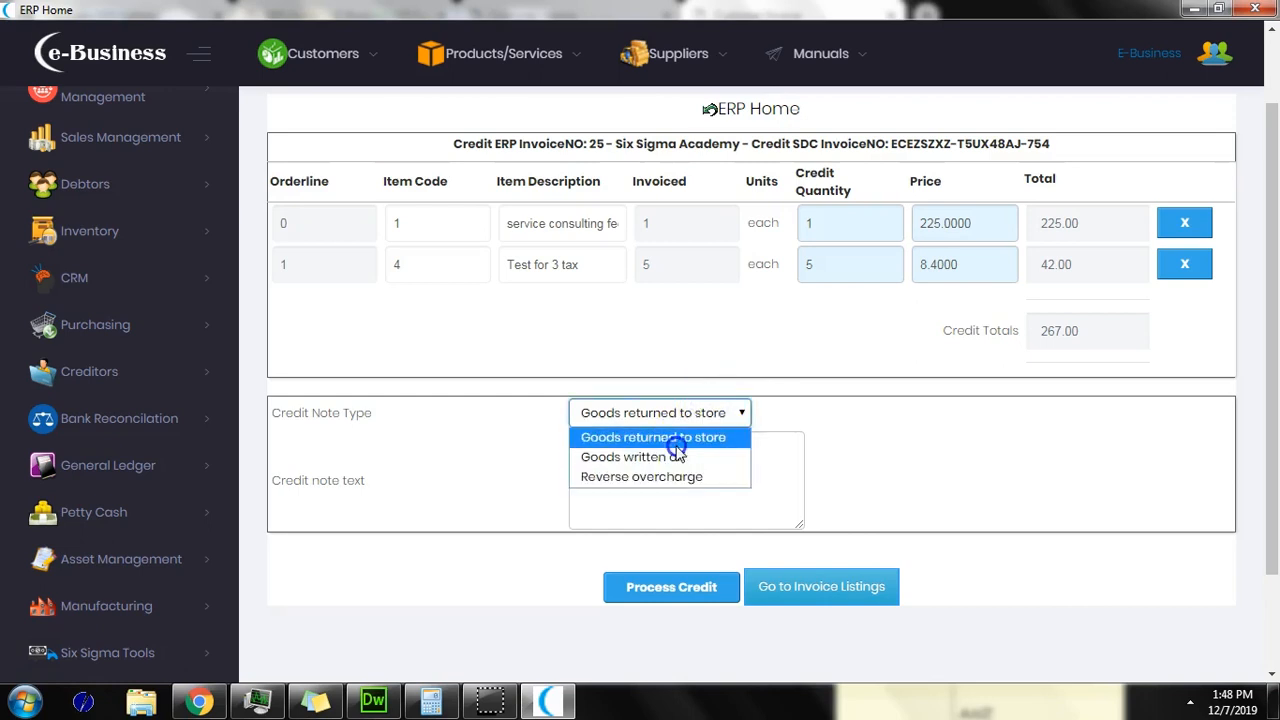
pyautogui.click(679, 438)
pyautogui.click(700, 418)
pyautogui.click(672, 478)
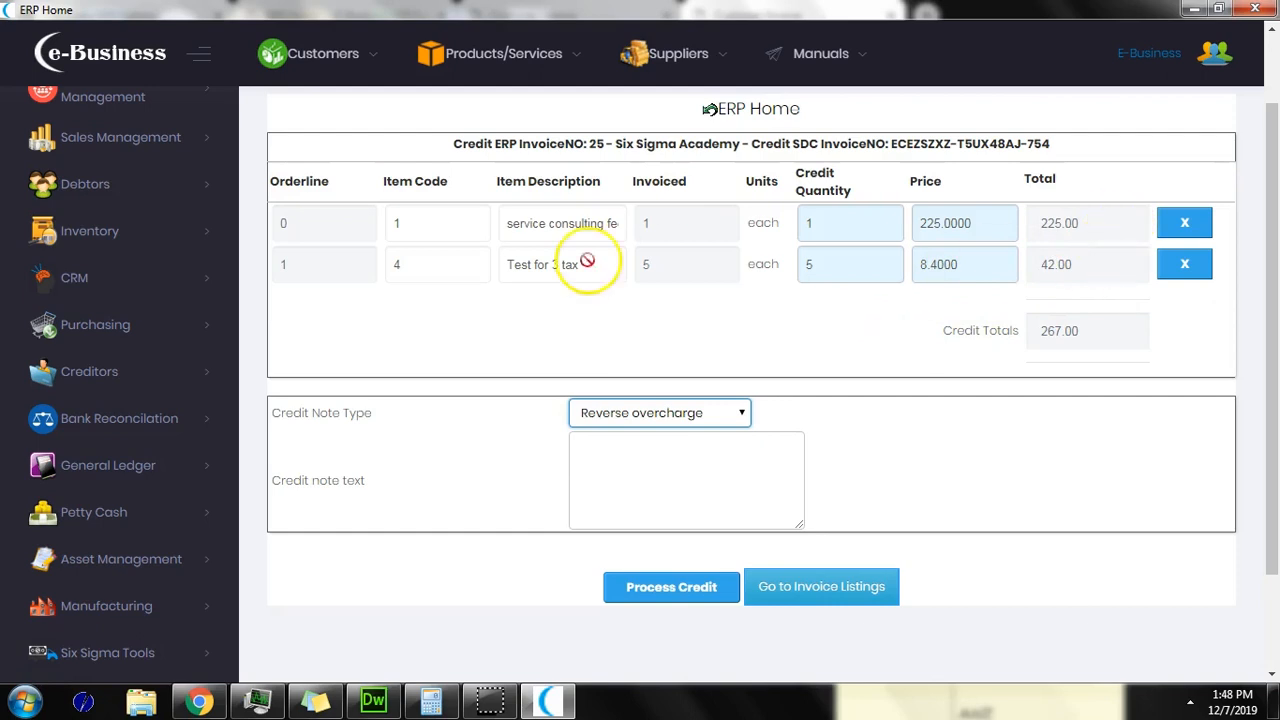
pyautogui.click(1184, 264)
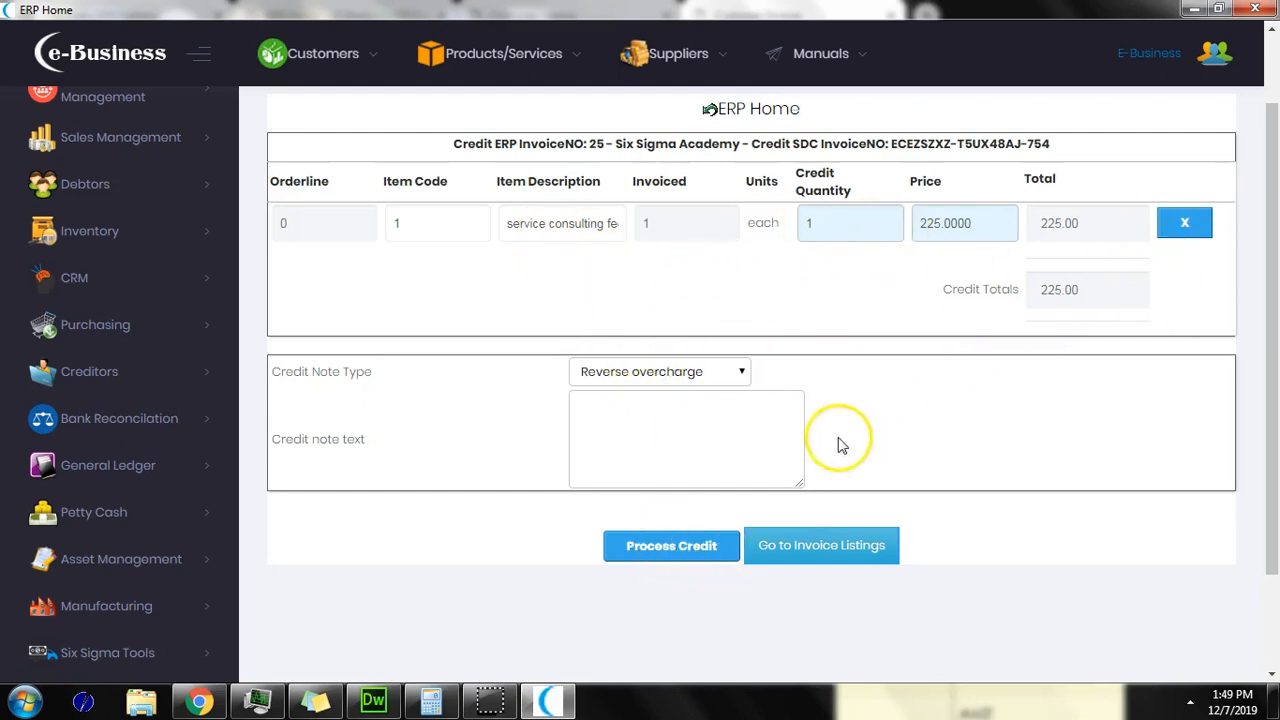
pyautogui.click(676, 550)
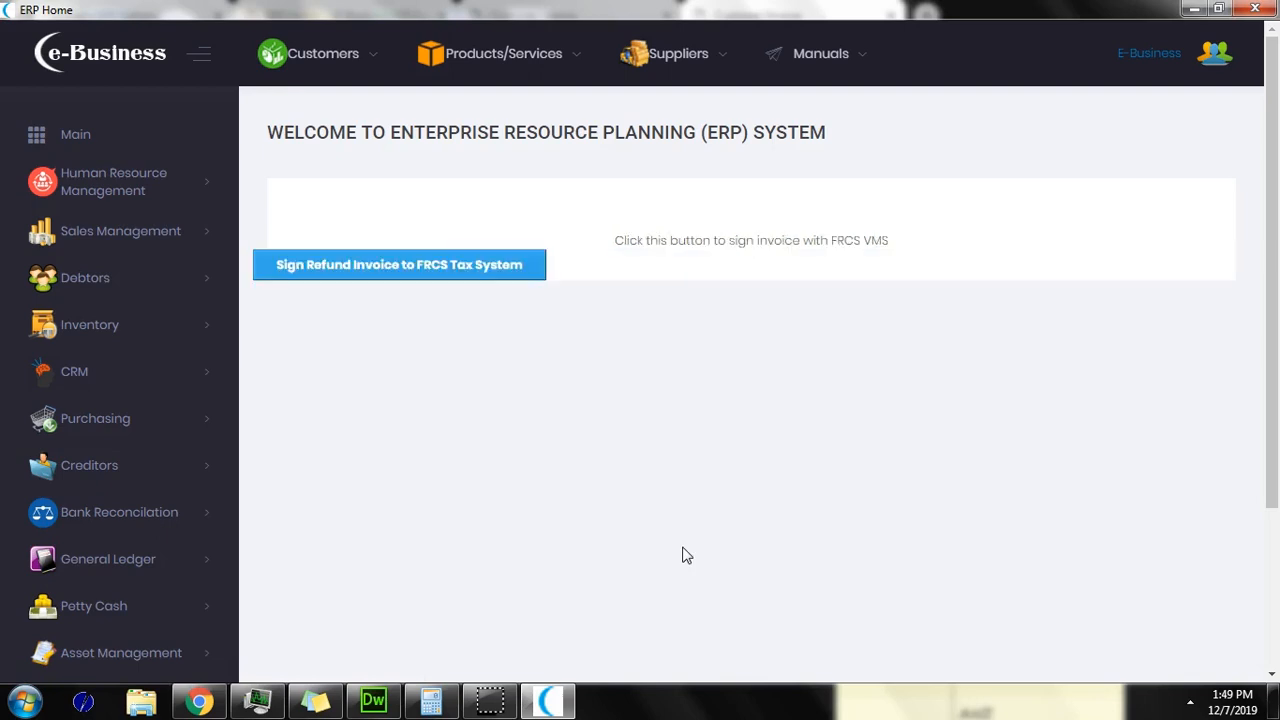
# Step: Sign the refund to FRCS and open credit note 10's PDF showing -225.00 ReverseOverCharge
pyautogui.click(508, 272)
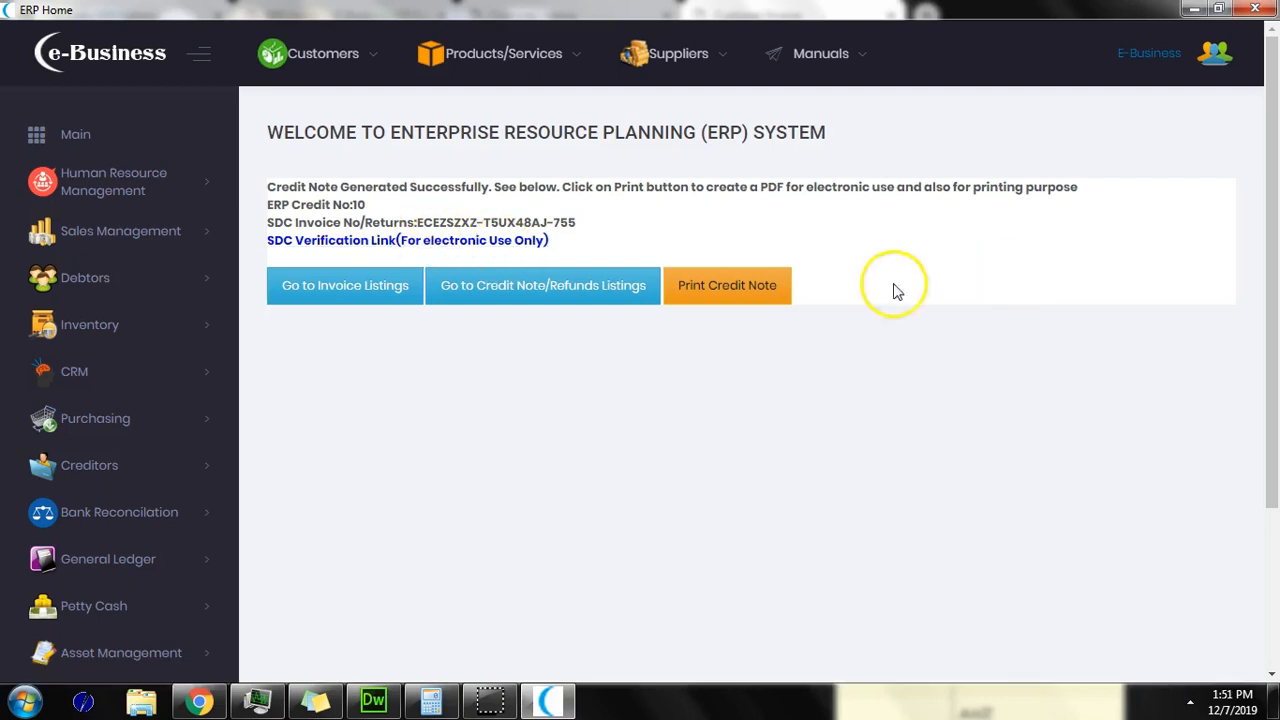
pyautogui.click(752, 288)
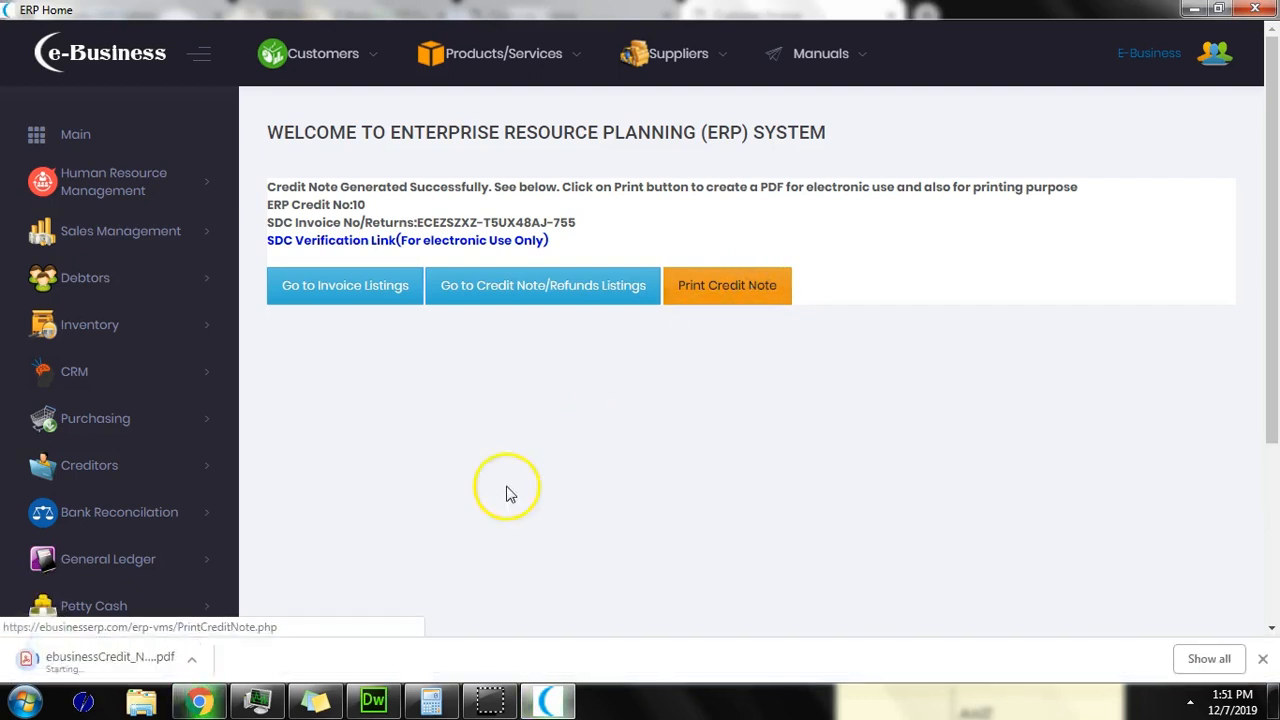
pyautogui.click(117, 658)
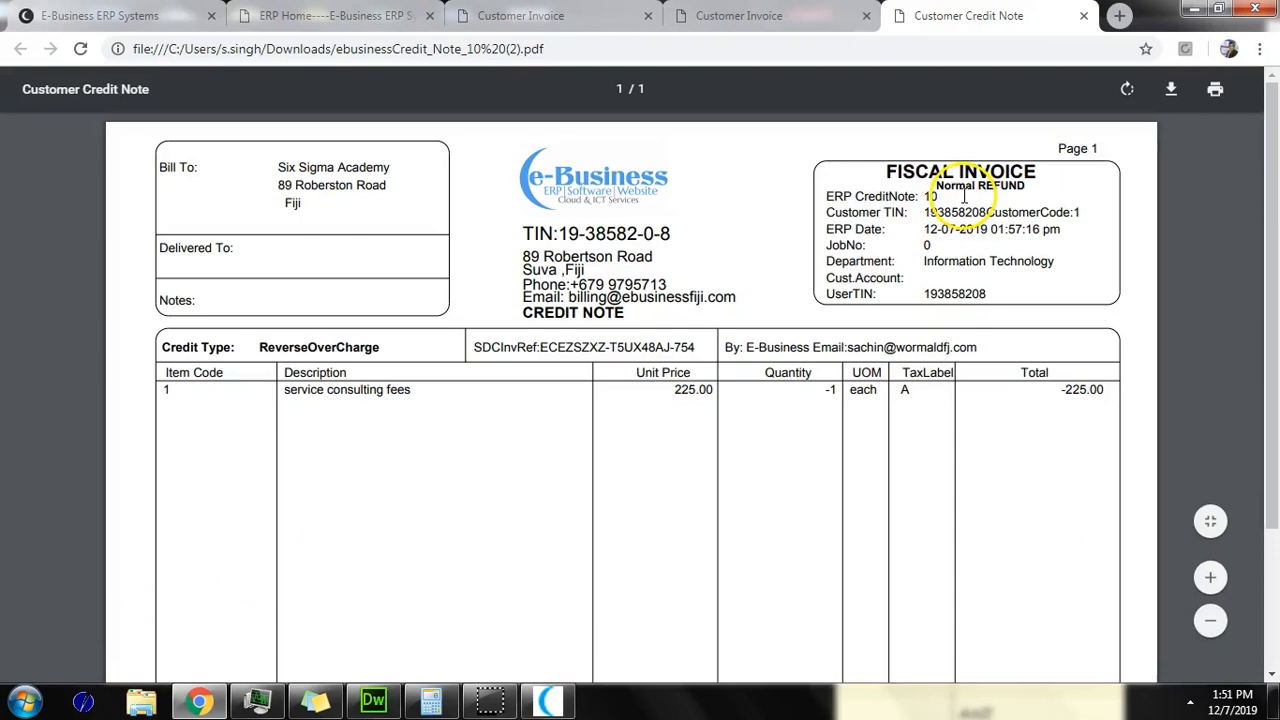
# Step: Review credit note 10's Normal REFUND of 225.00 and its verified TaxCore status
pyautogui.click(946, 186)
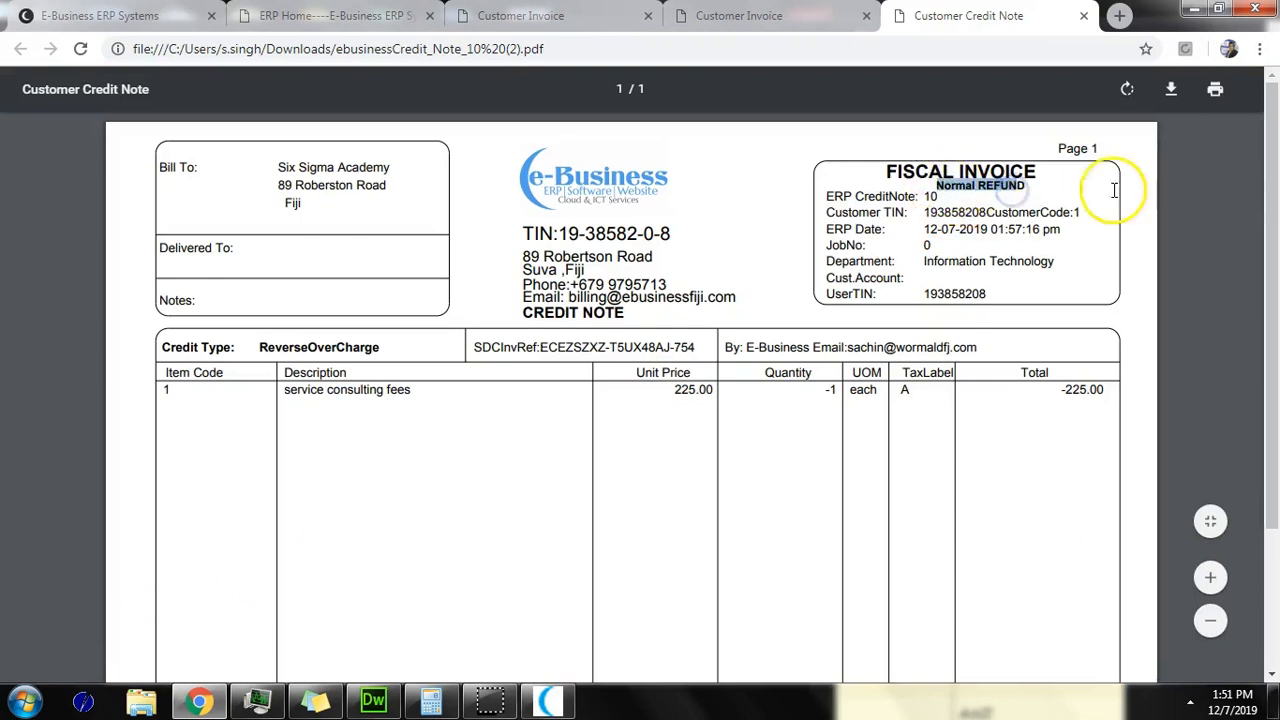
pyautogui.moveTo(1270, 145); pyautogui.dragTo(1268, 287)
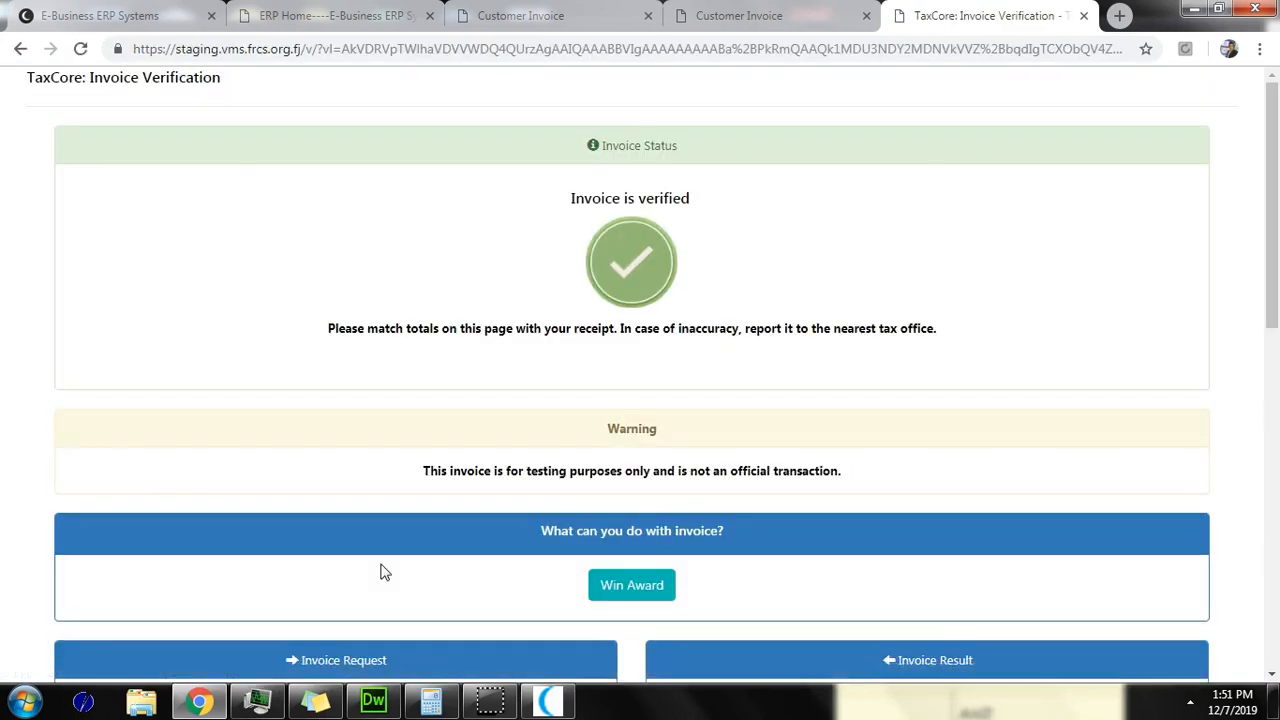
pyautogui.scroll(-5, 1266, 323)
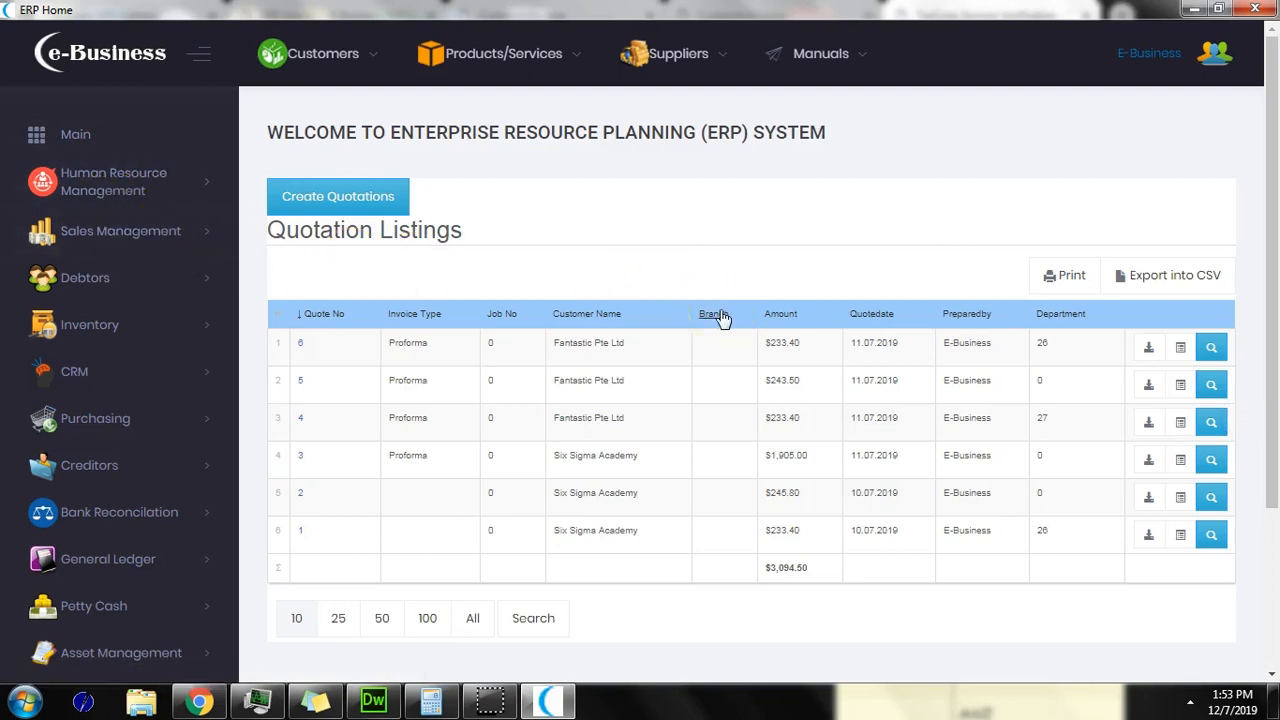
pyautogui.click(166, 231)
pyautogui.click(166, 274)
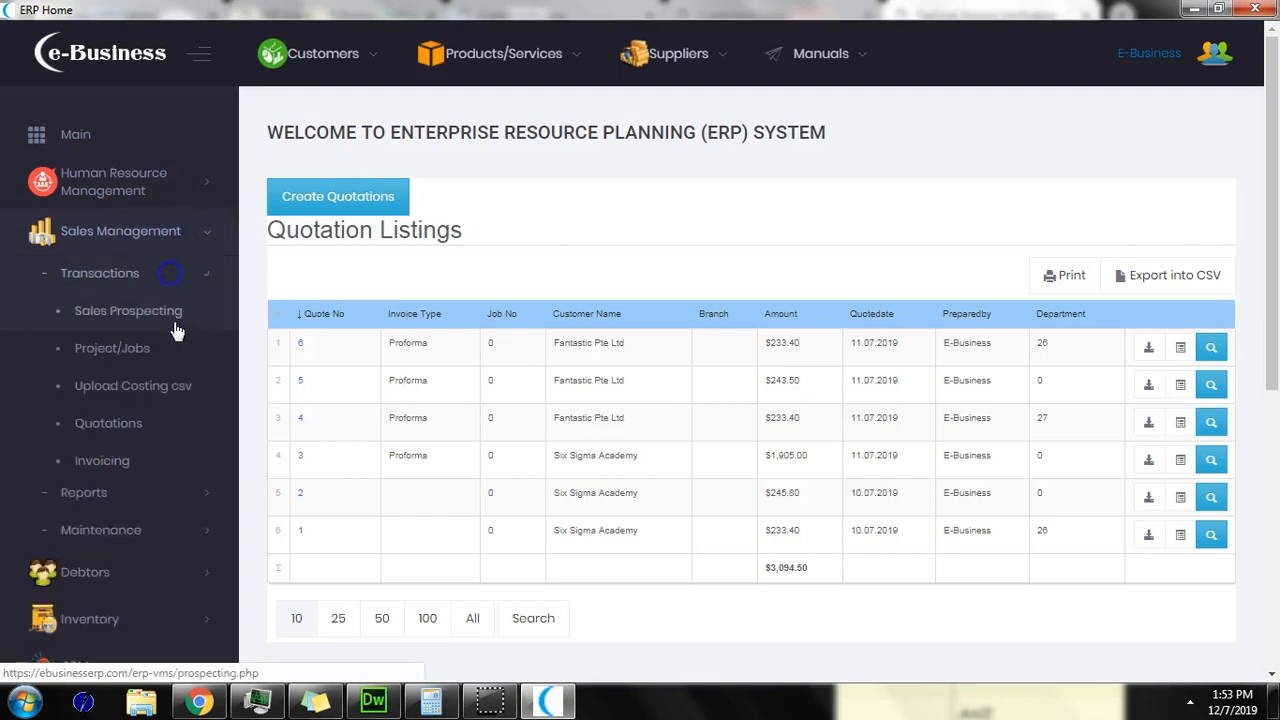
pyautogui.click(157, 429)
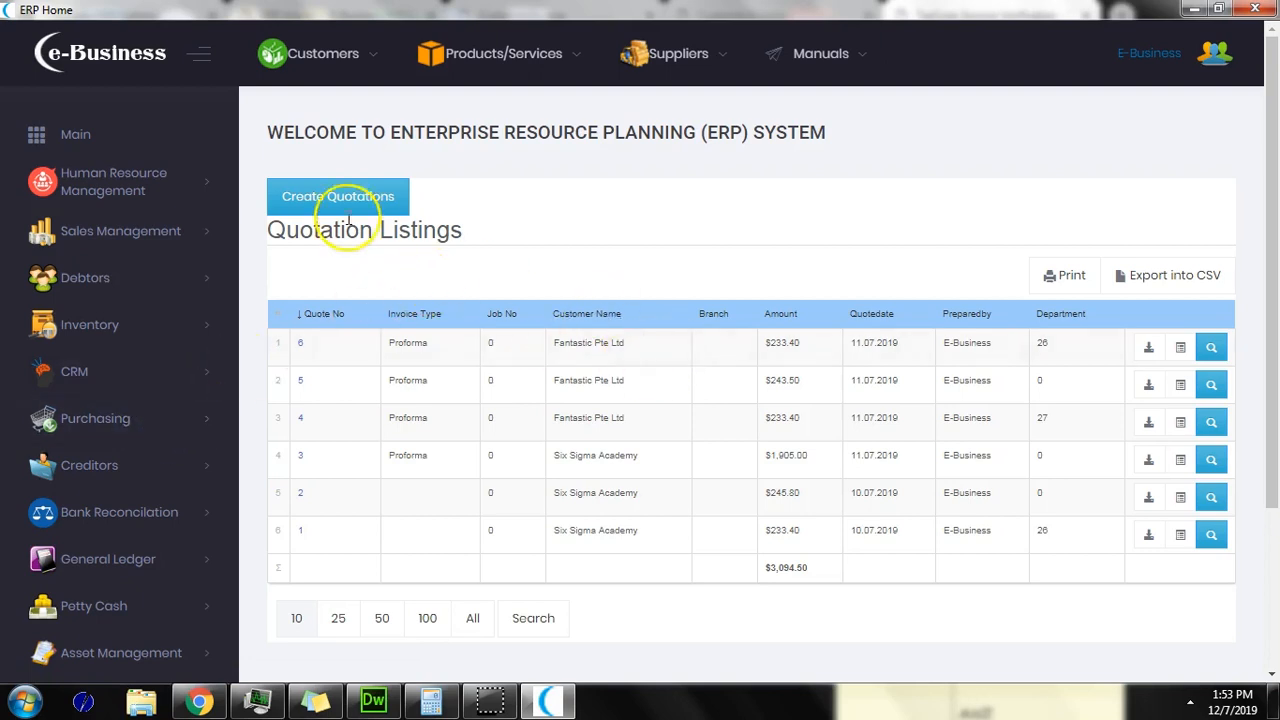
pyautogui.moveTo(432, 344); pyautogui.dragTo(406, 344)
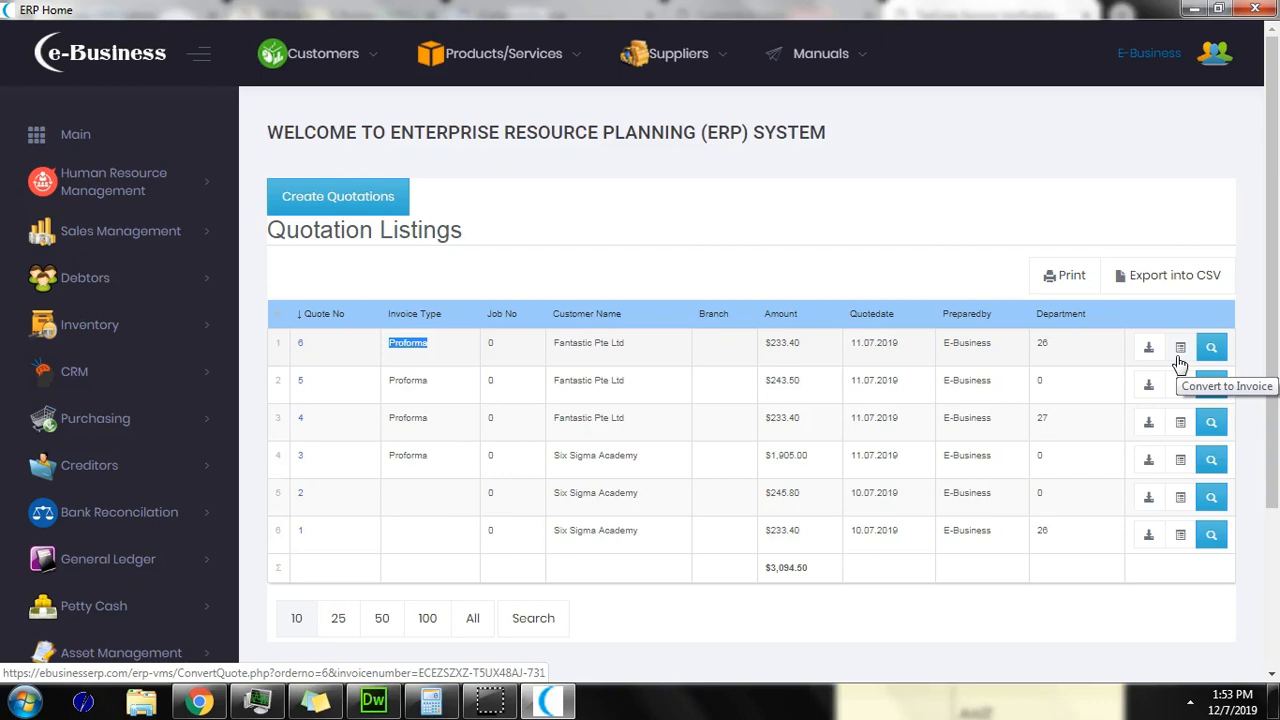
pyautogui.click(160, 240)
pyautogui.click(135, 276)
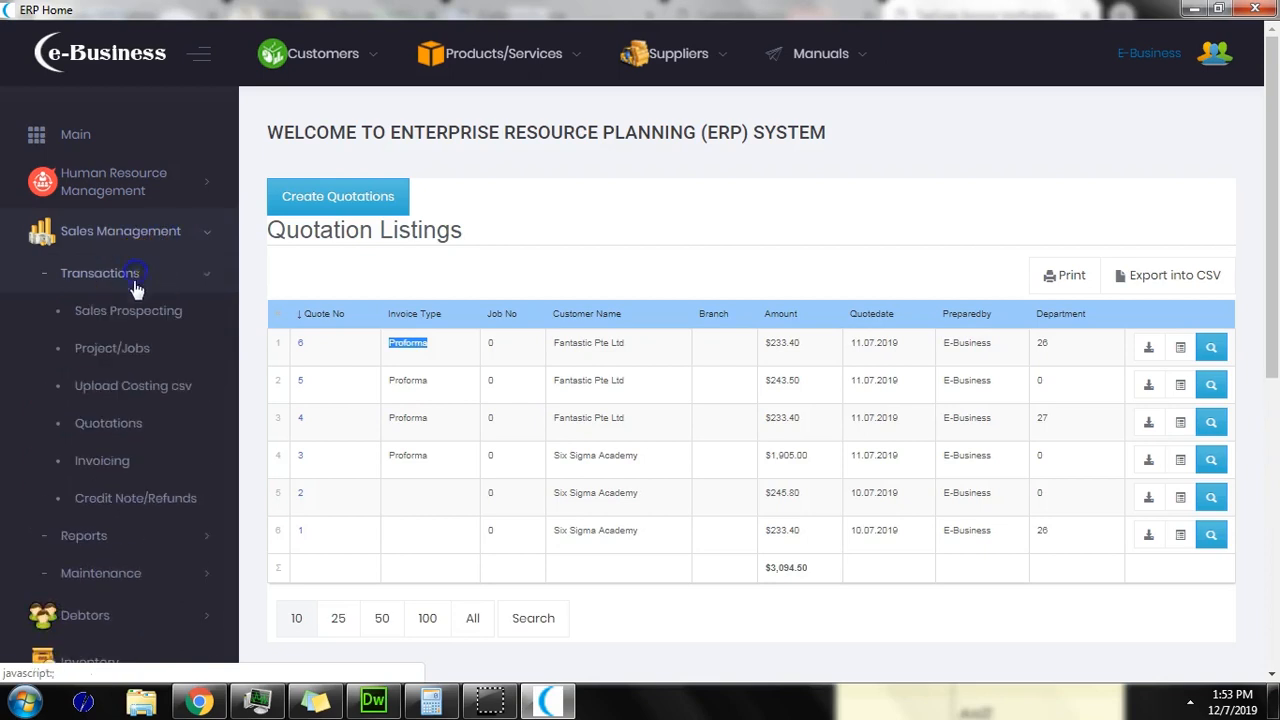
# Step: Browse the Sales Prospecting pipeline, then open the Project/Jobs list with the 'test' project
pyautogui.click(126, 316)
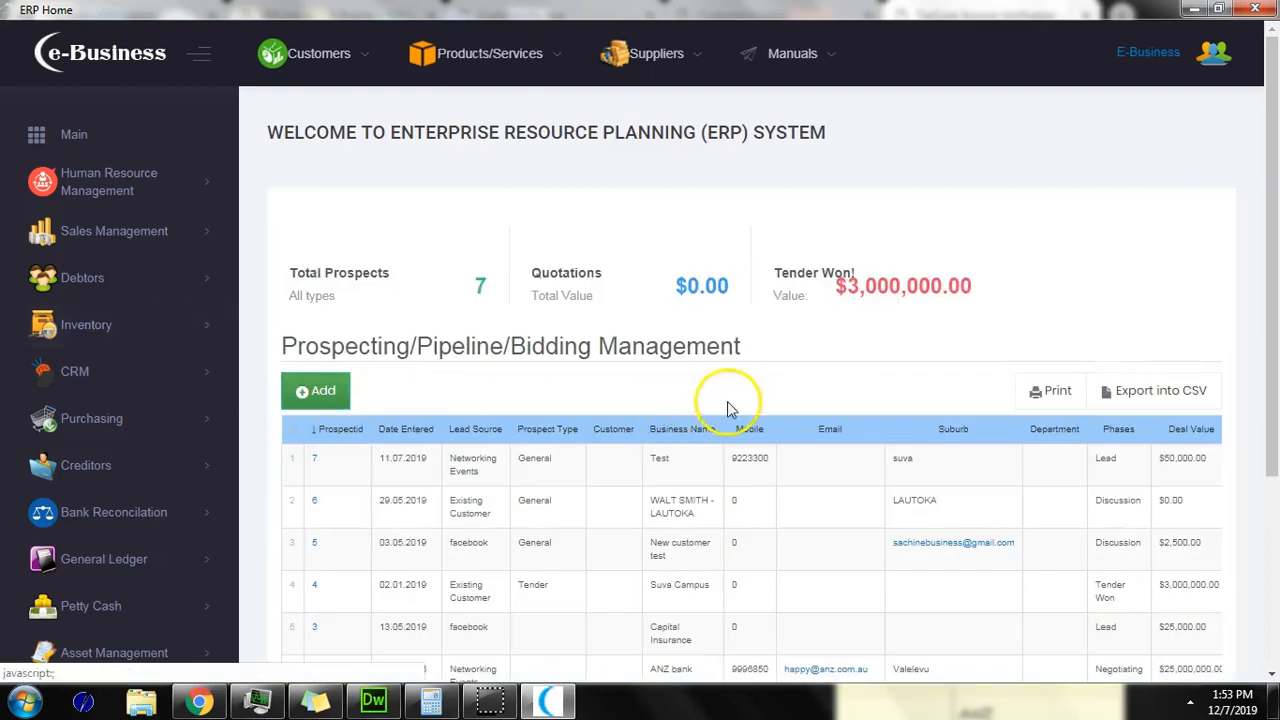
pyautogui.moveTo(1270, 277); pyautogui.dragTo(1229, 277)
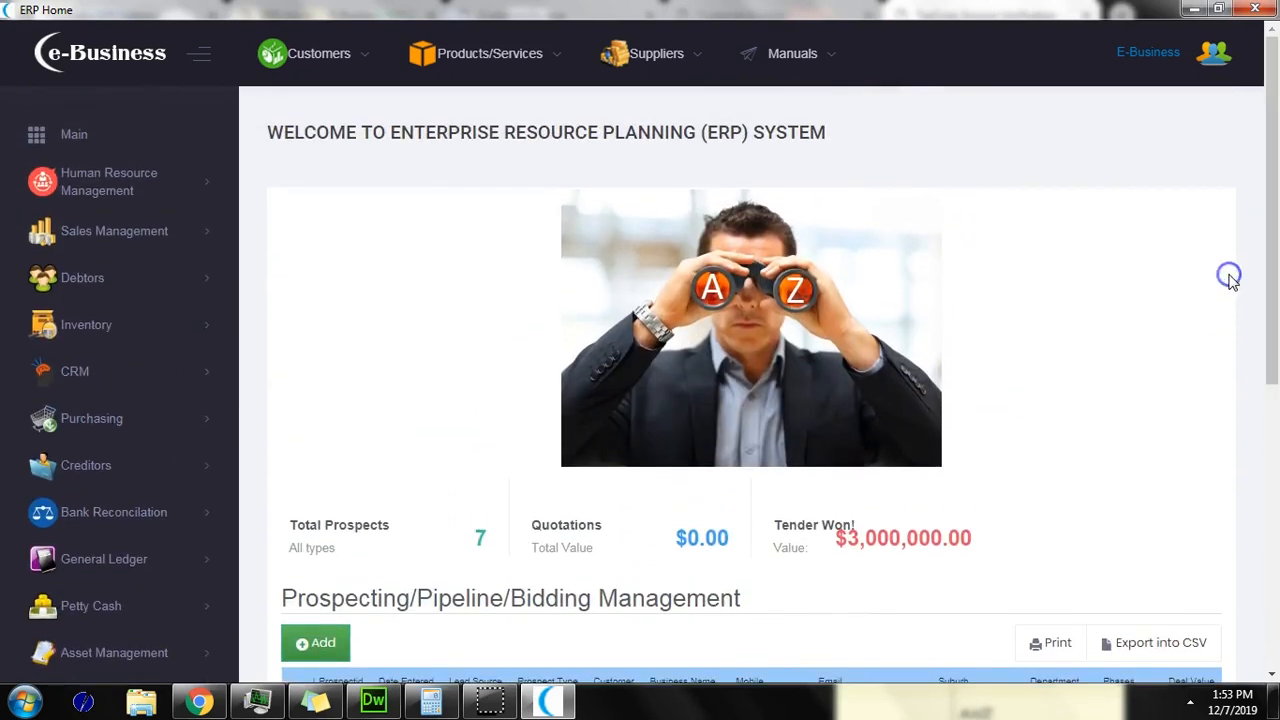
pyautogui.click(131, 234)
pyautogui.click(128, 284)
pyautogui.click(135, 350)
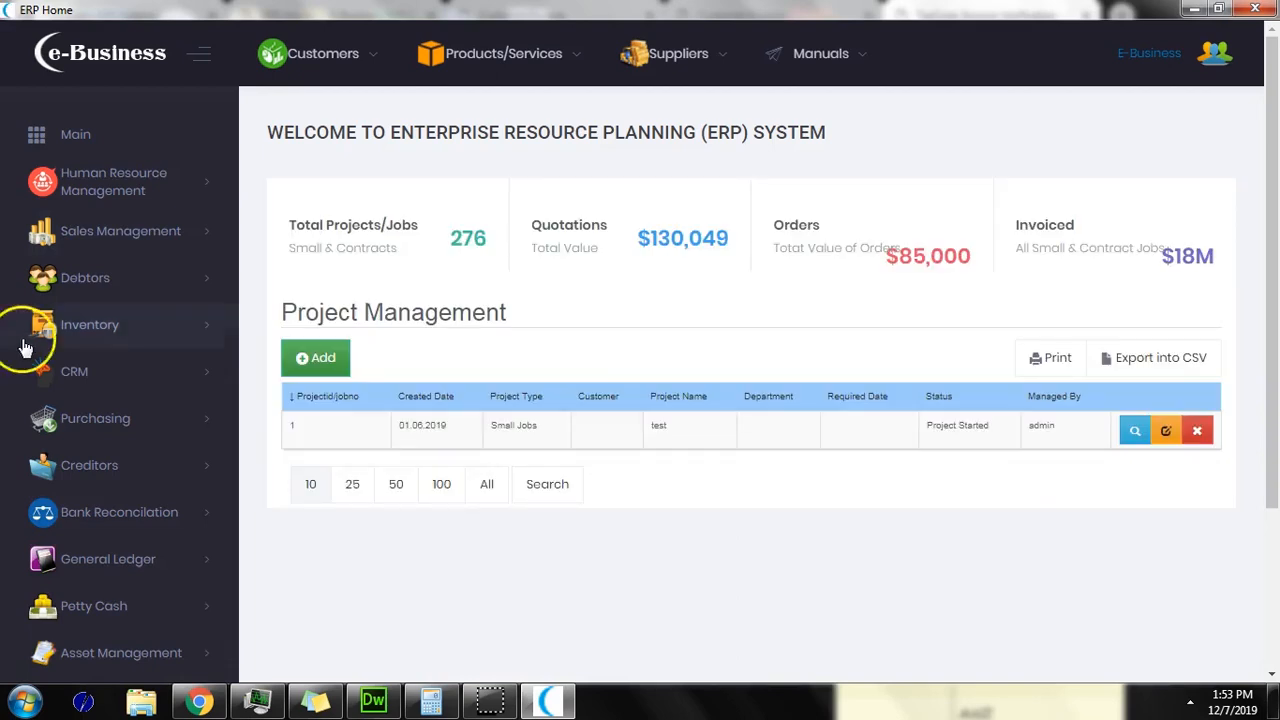
# Step: Open the 'test' project for editing and review its Project Details
pyautogui.click(292, 428)
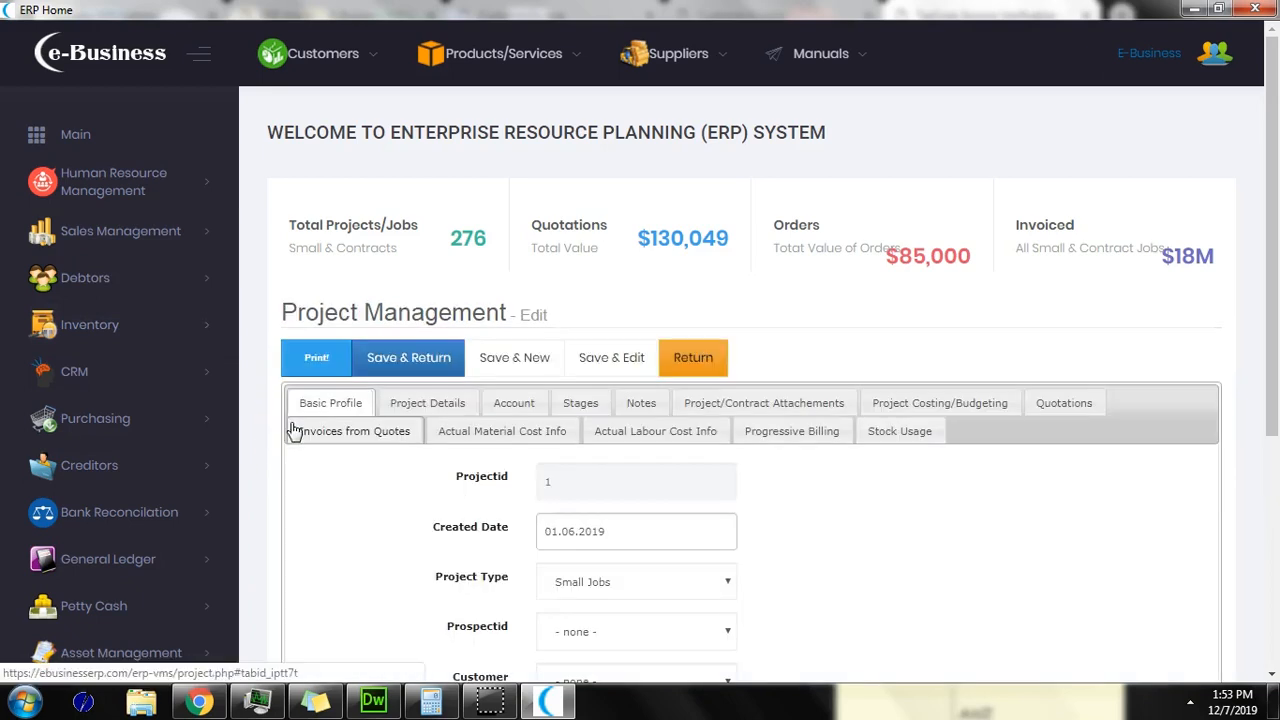
pyautogui.scroll(-2, 413, 463)
pyautogui.scroll(2, 413, 463)
pyautogui.click(443, 406)
pyautogui.scroll(-1, 470, 477)
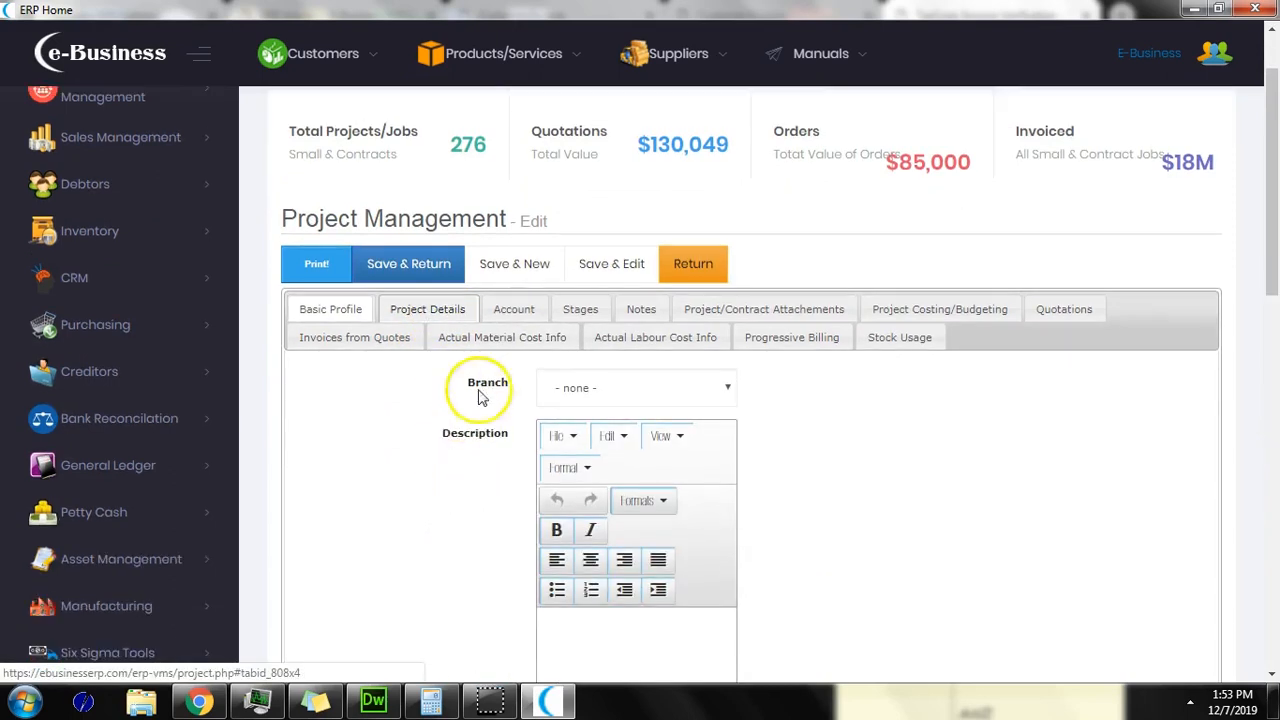
# Step: Check its account, stages, attachments, budgeting, invoiced quotation 21 (1125.00) and progressive billing
pyautogui.click(514, 307)
pyautogui.click(583, 312)
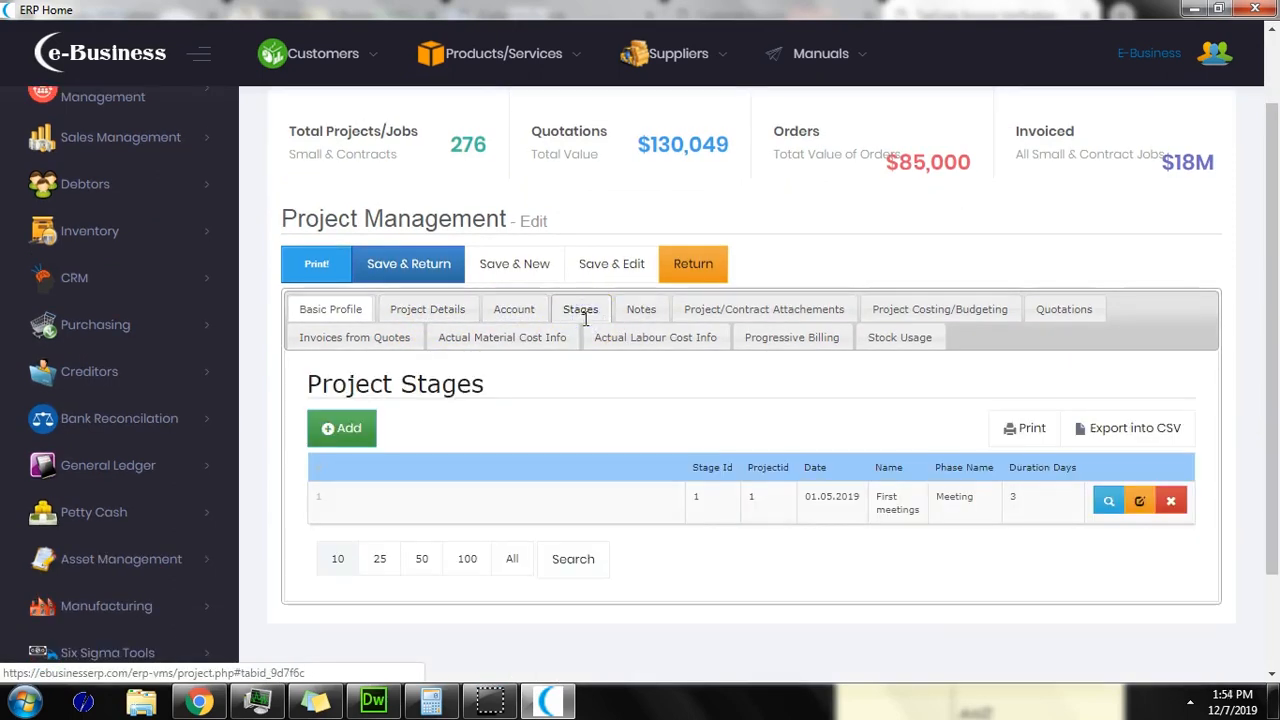
pyautogui.click(702, 314)
pyautogui.click(918, 311)
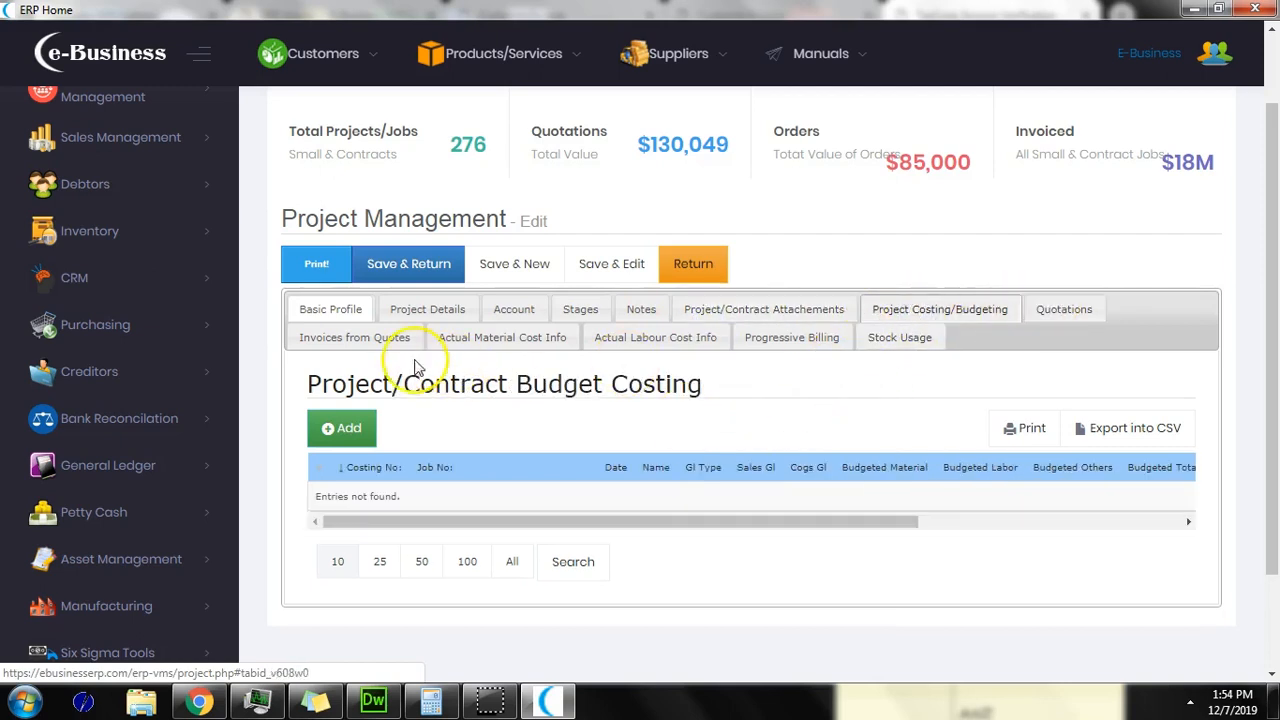
pyautogui.click(1062, 311)
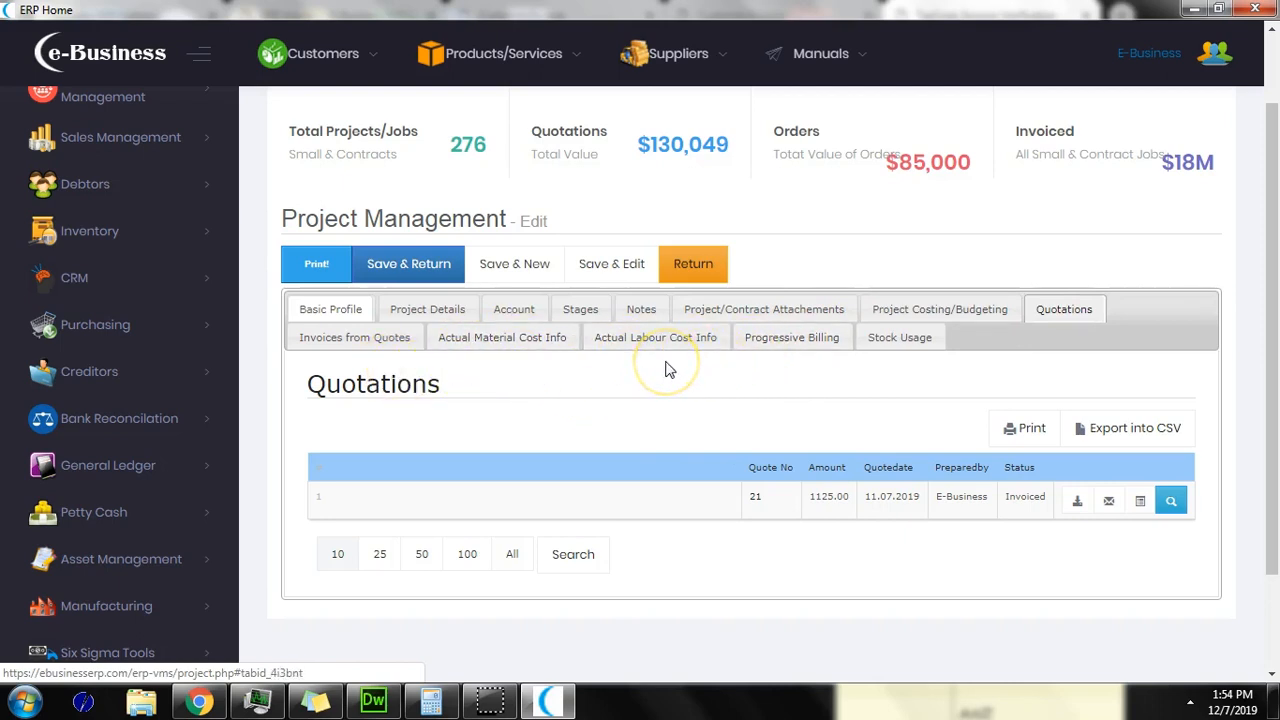
pyautogui.click(785, 350)
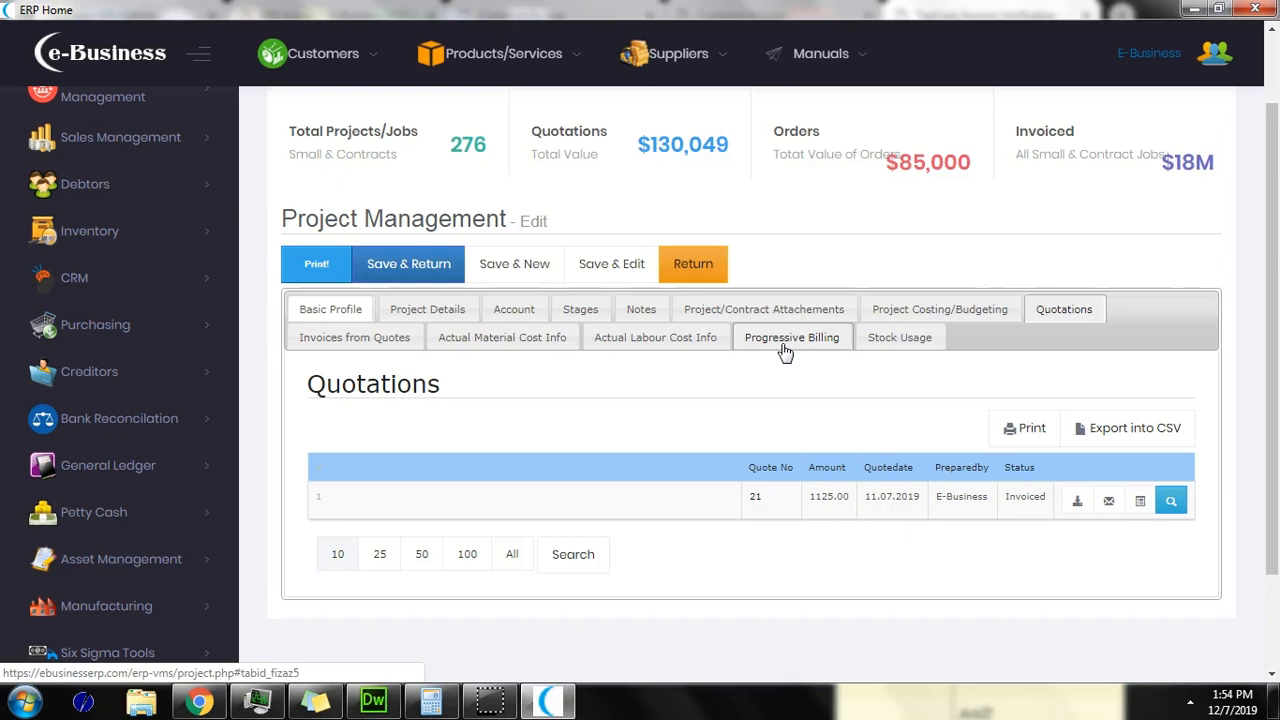
pyautogui.moveTo(1262, 280); pyautogui.dragTo(1270, 192)
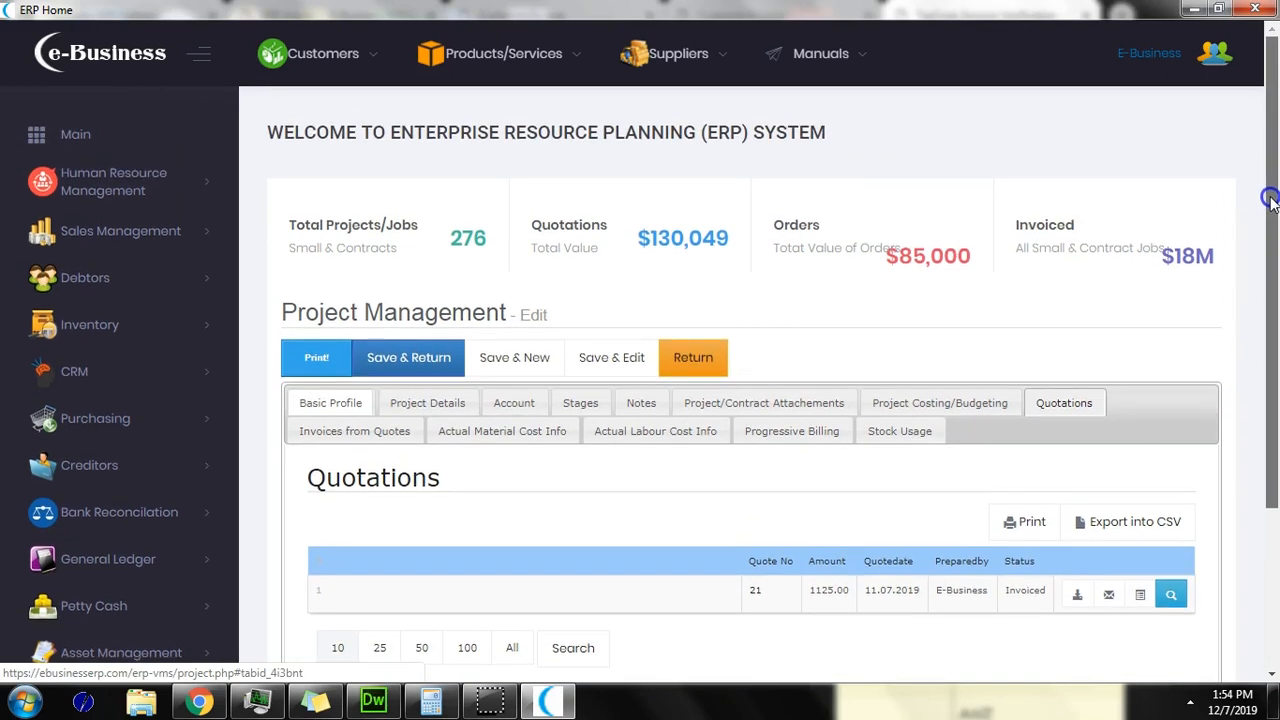
# Step: Search all customers, select Six Sigma Academy (code 1) and view its 3,978.10 transaction inquiry
pyautogui.click(132, 290)
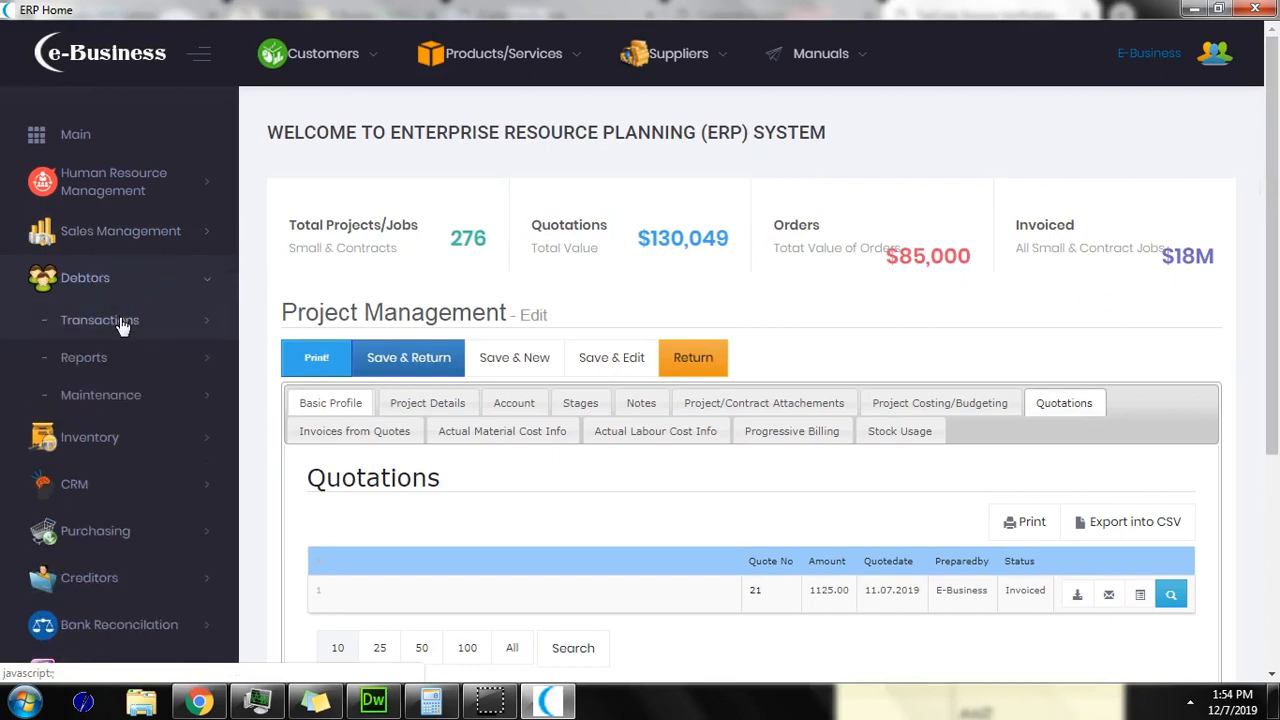
pyautogui.click(118, 320)
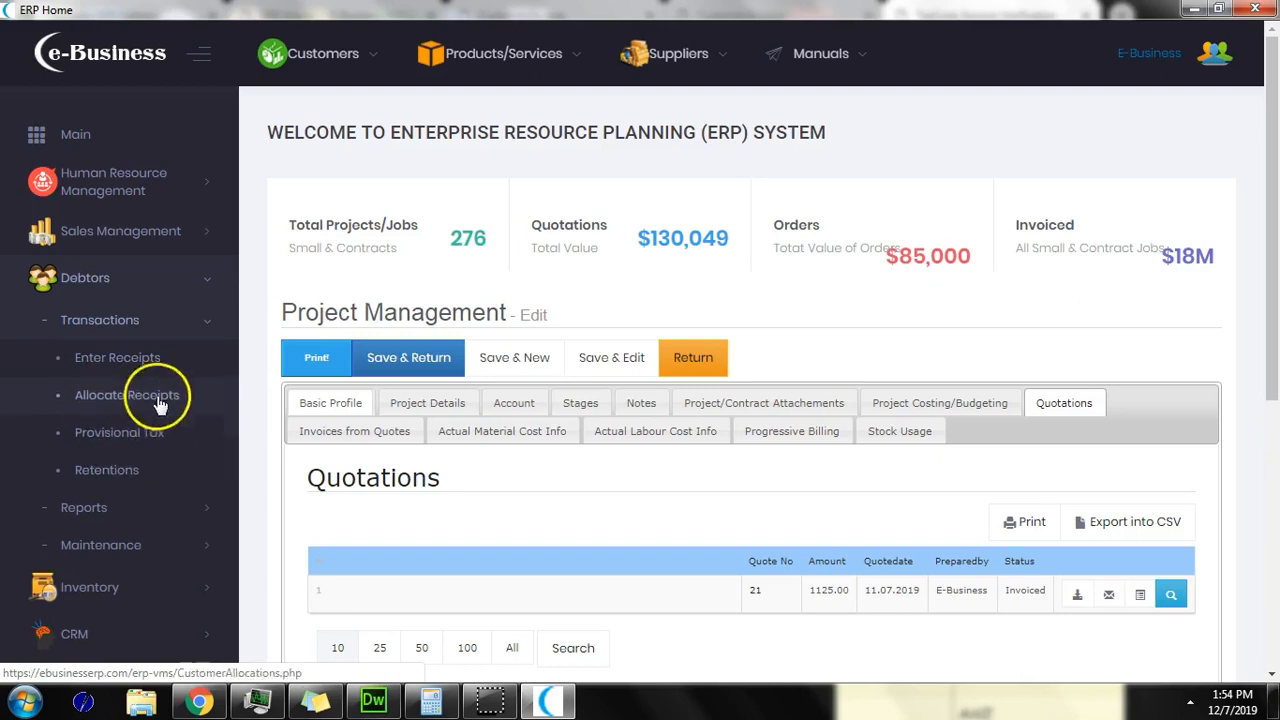
pyautogui.click(337, 58)
pyautogui.click(335, 128)
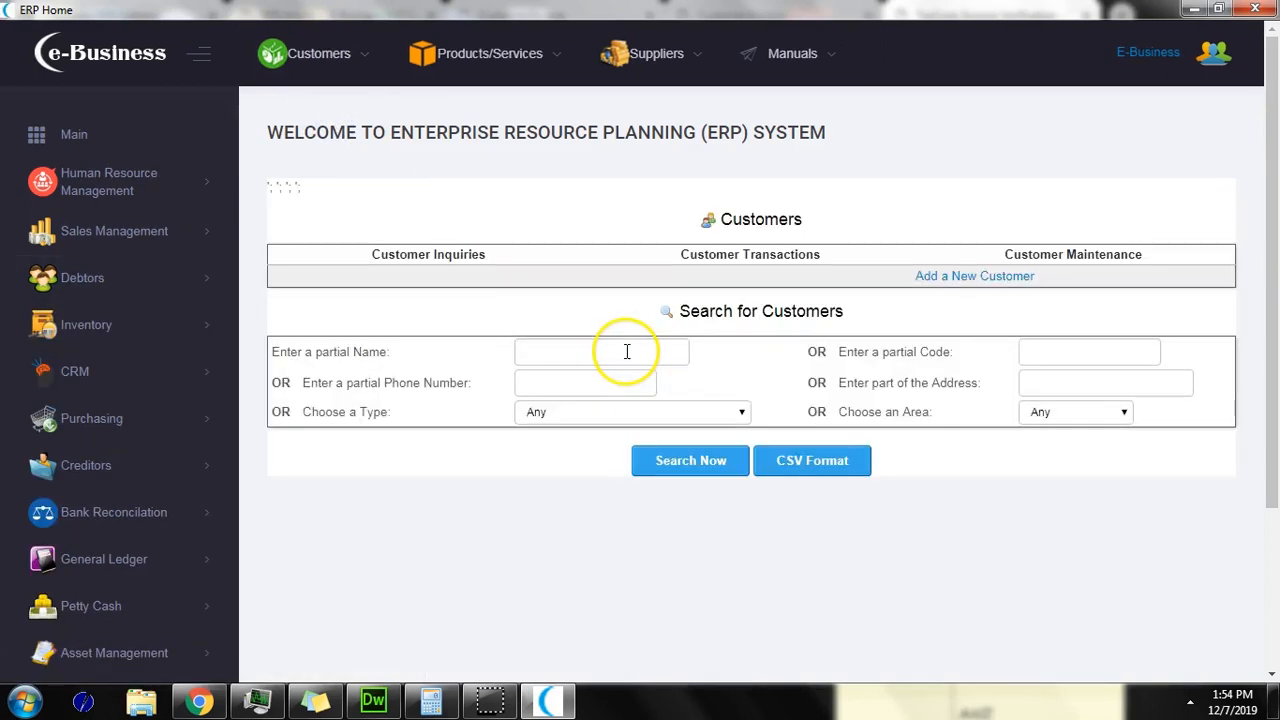
pyautogui.click(686, 463)
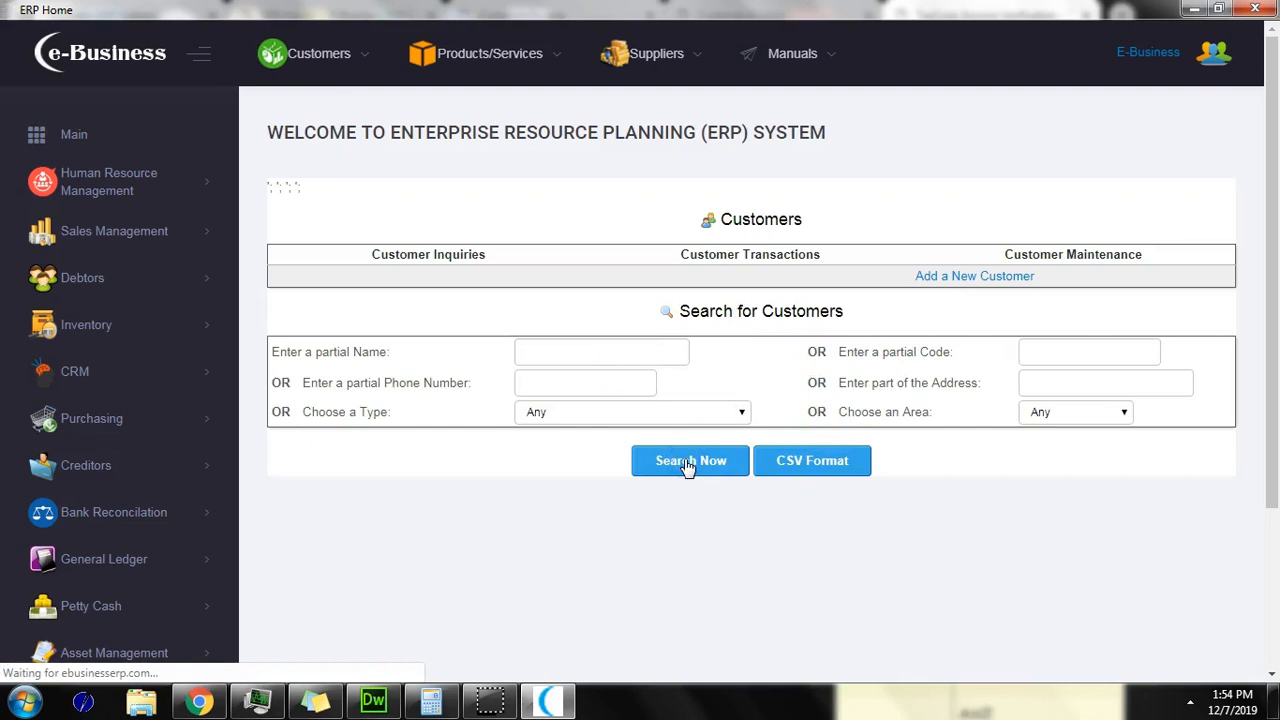
pyautogui.scroll(-1, 556, 512)
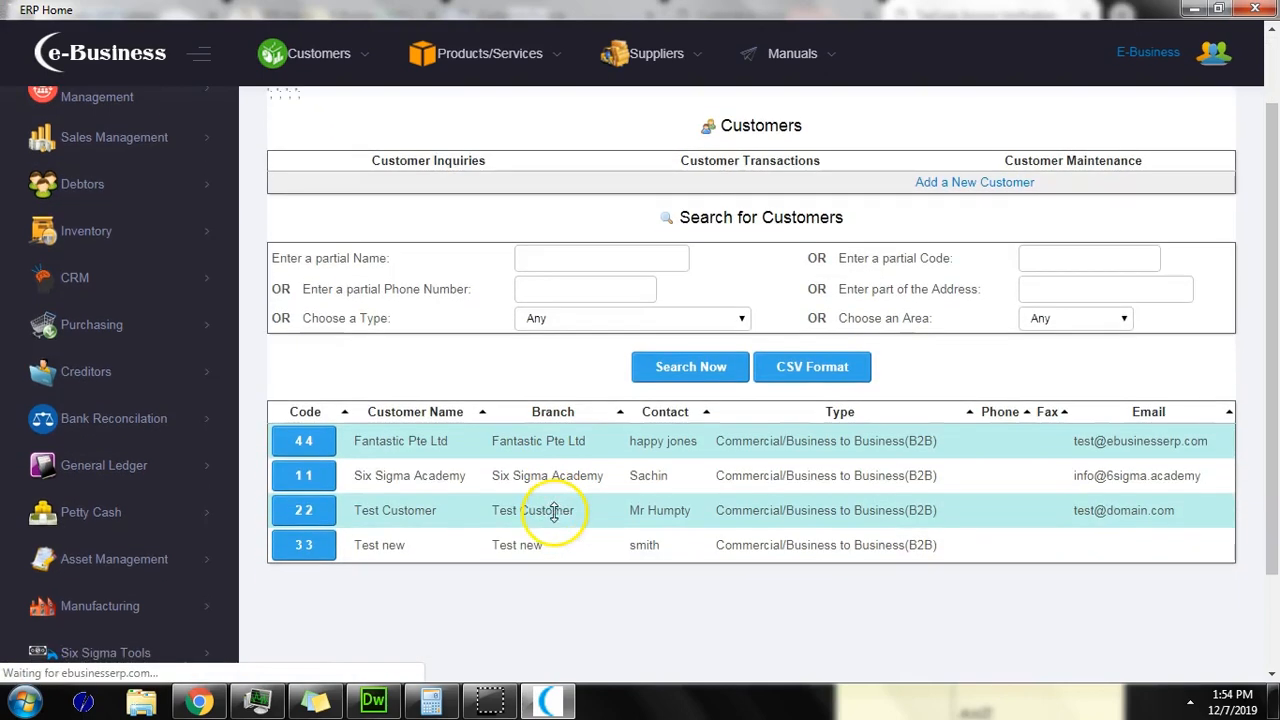
pyautogui.click(306, 476)
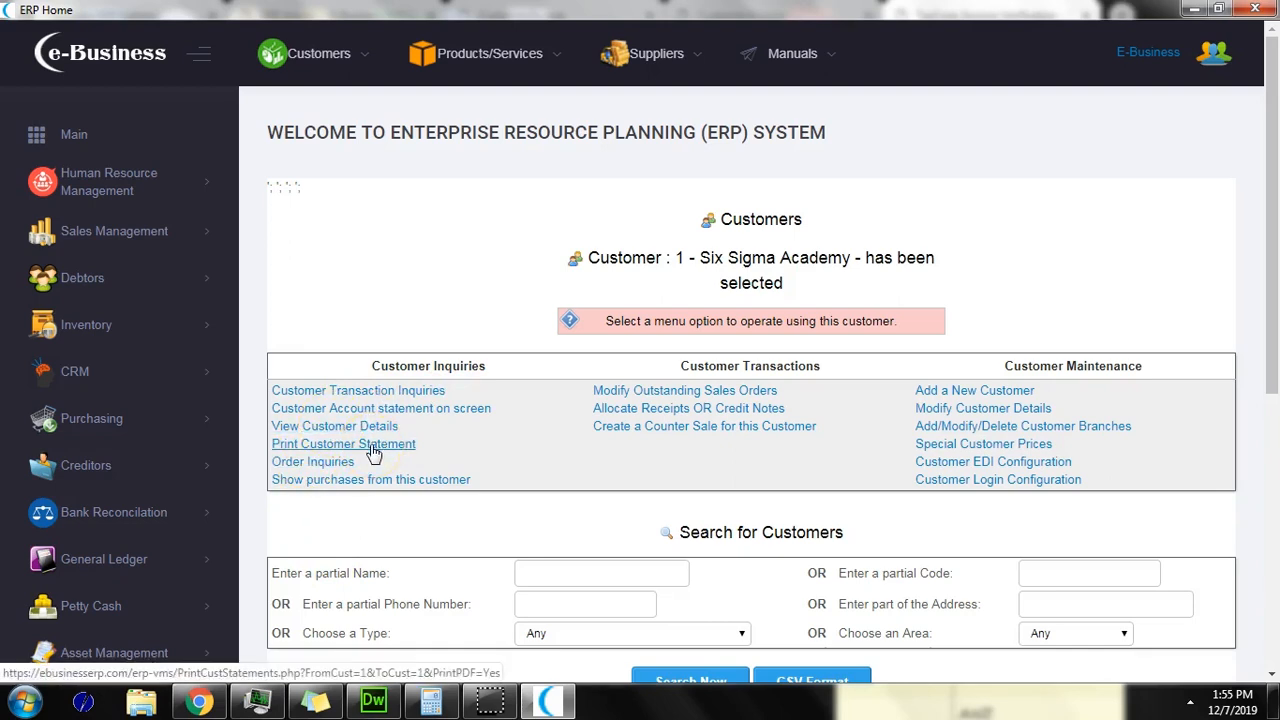
pyautogui.click(378, 391)
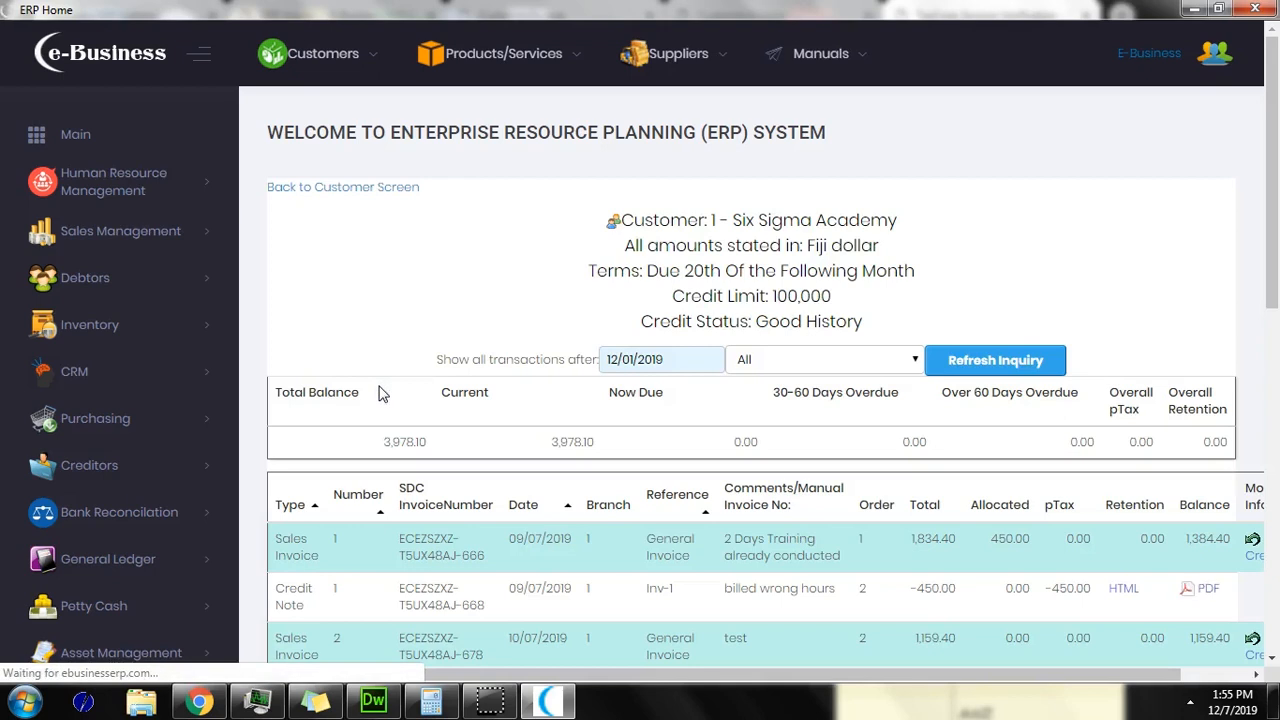
pyautogui.moveTo(1272, 265); pyautogui.dragTo(1229, 239)
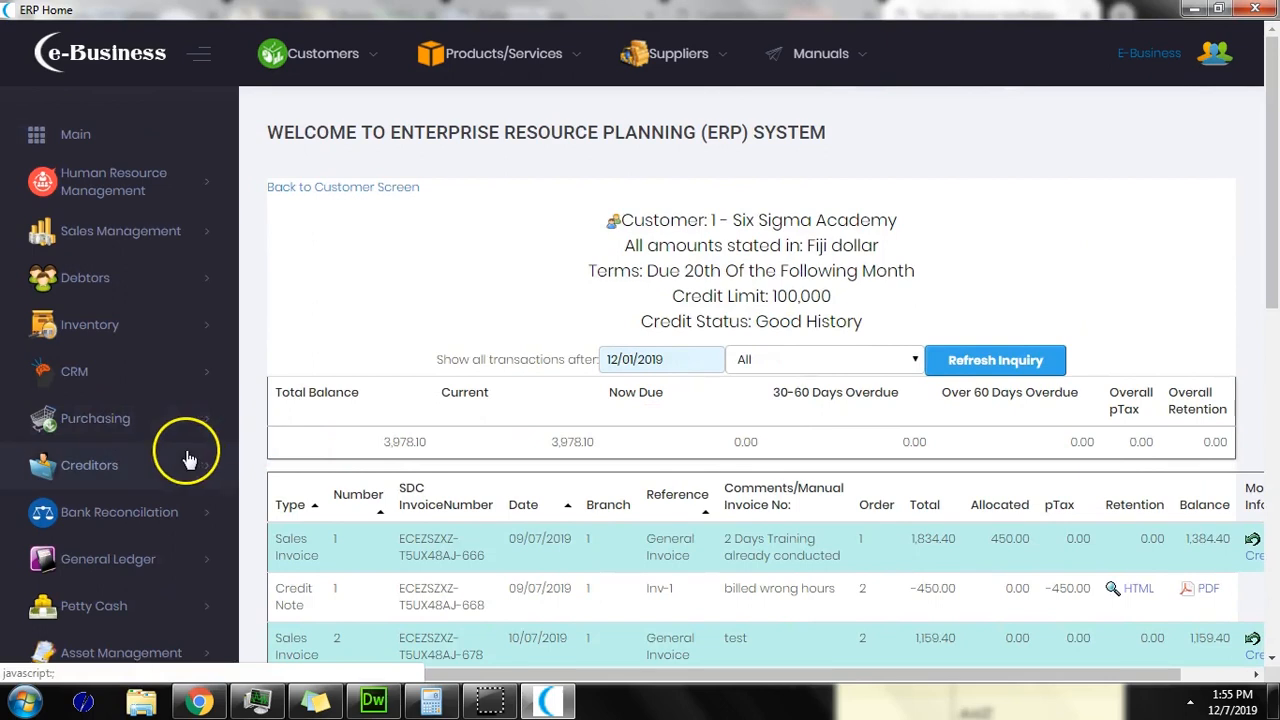
pyautogui.scroll(-2, 189, 451)
# Step: Expand the General Ledger and Asset Management sidebar sections and the Suppliers menu
pyautogui.click(142, 374)
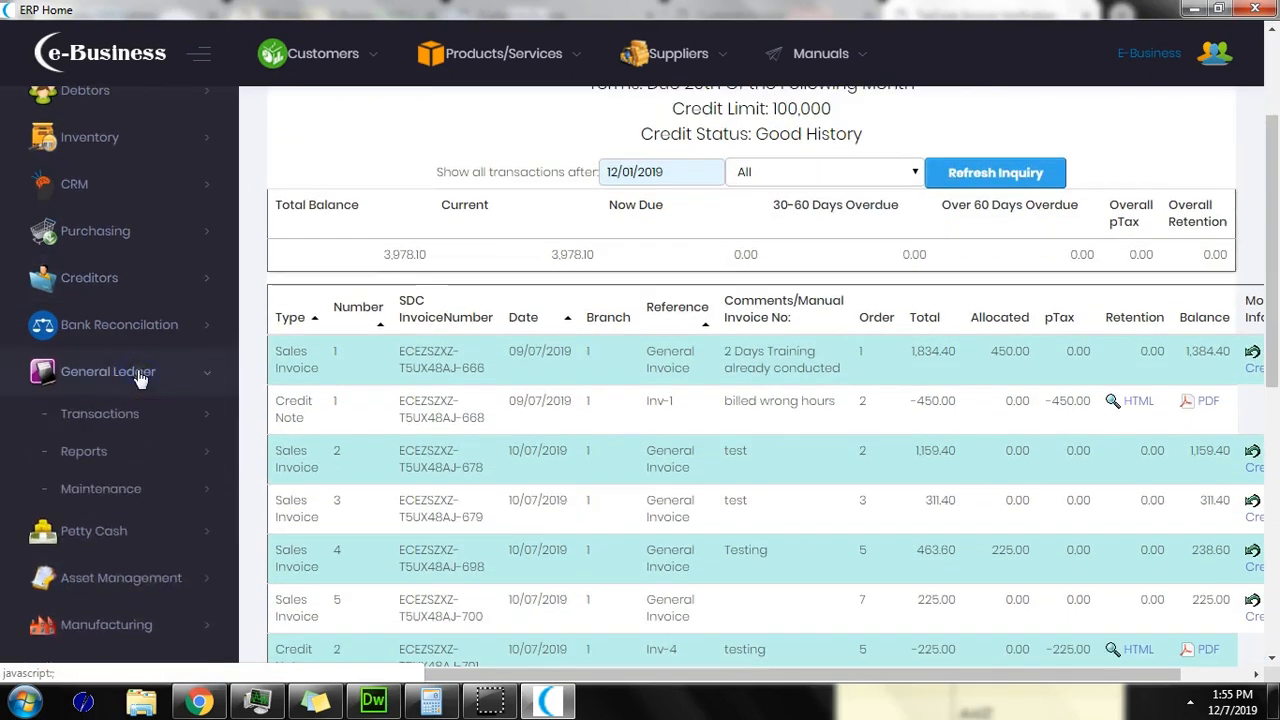
pyautogui.scroll(-1, 149, 415)
pyautogui.click(157, 480)
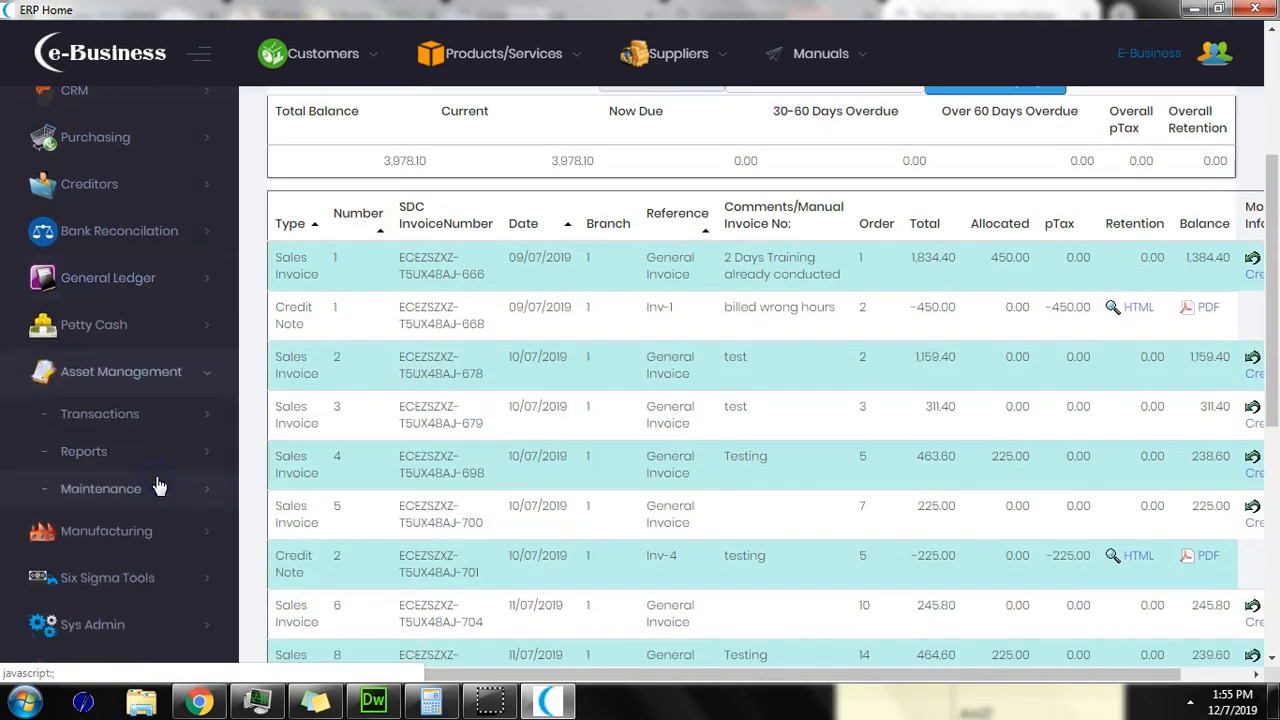
pyautogui.scroll(3, 157, 460)
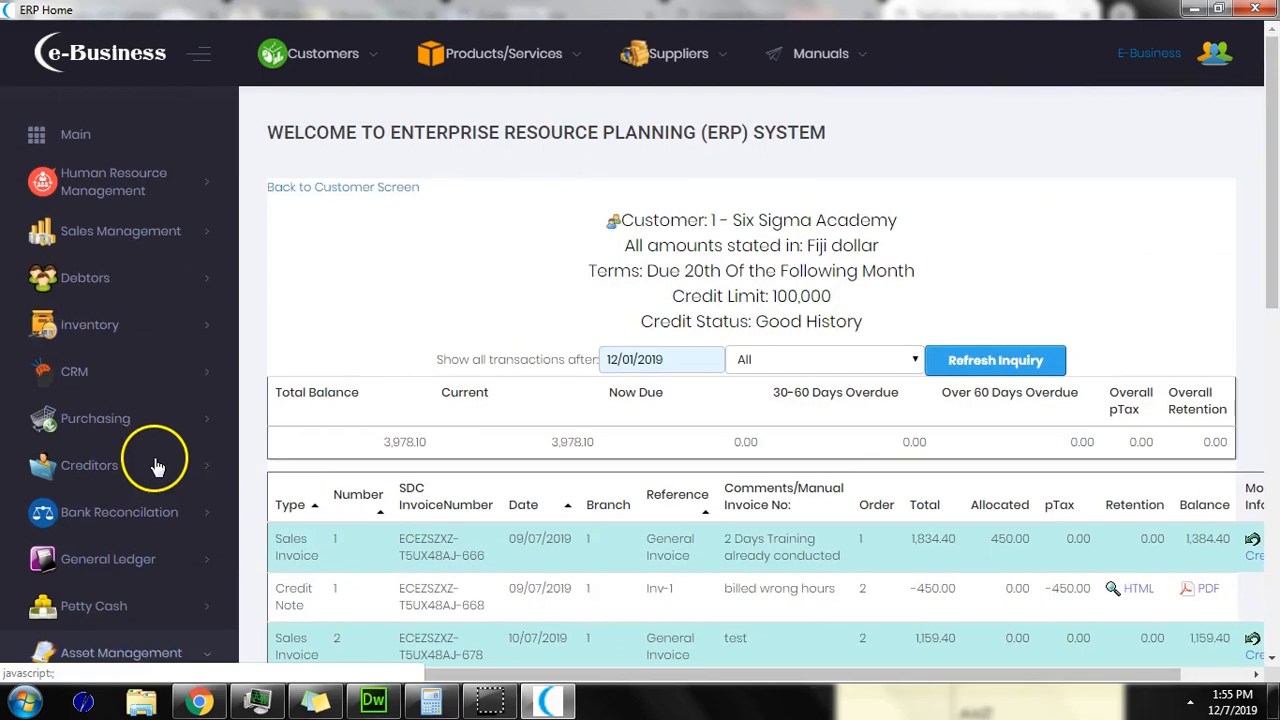
pyautogui.click(659, 68)
# Step: Go to the supplier search, then start a new purchase order from Purchasing transactions
pyautogui.click(663, 115)
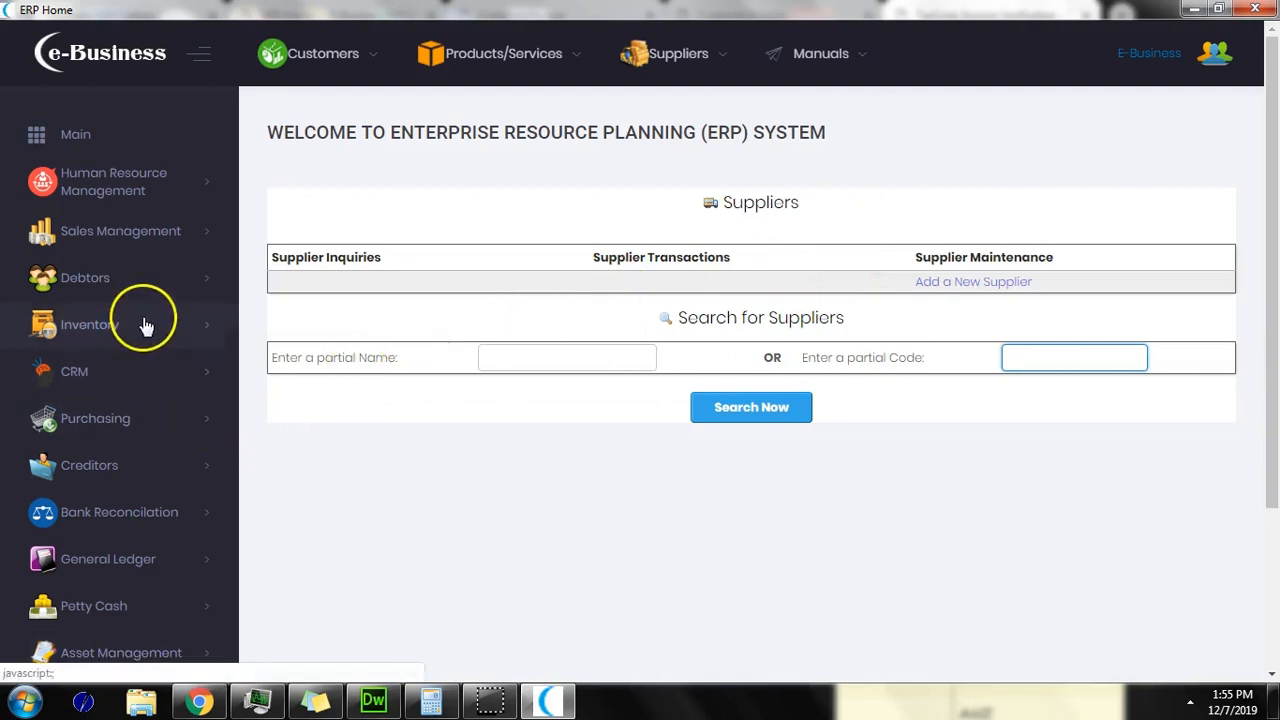
pyautogui.click(162, 420)
pyautogui.click(160, 458)
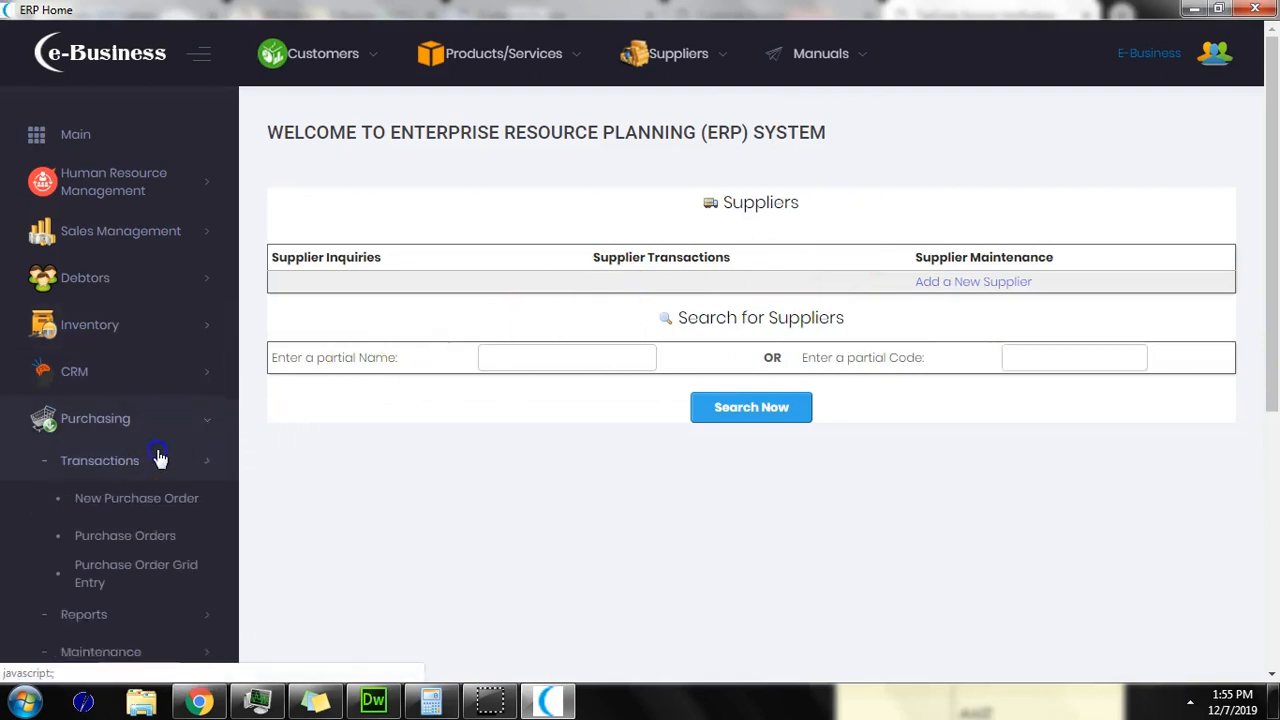
pyautogui.click(171, 510)
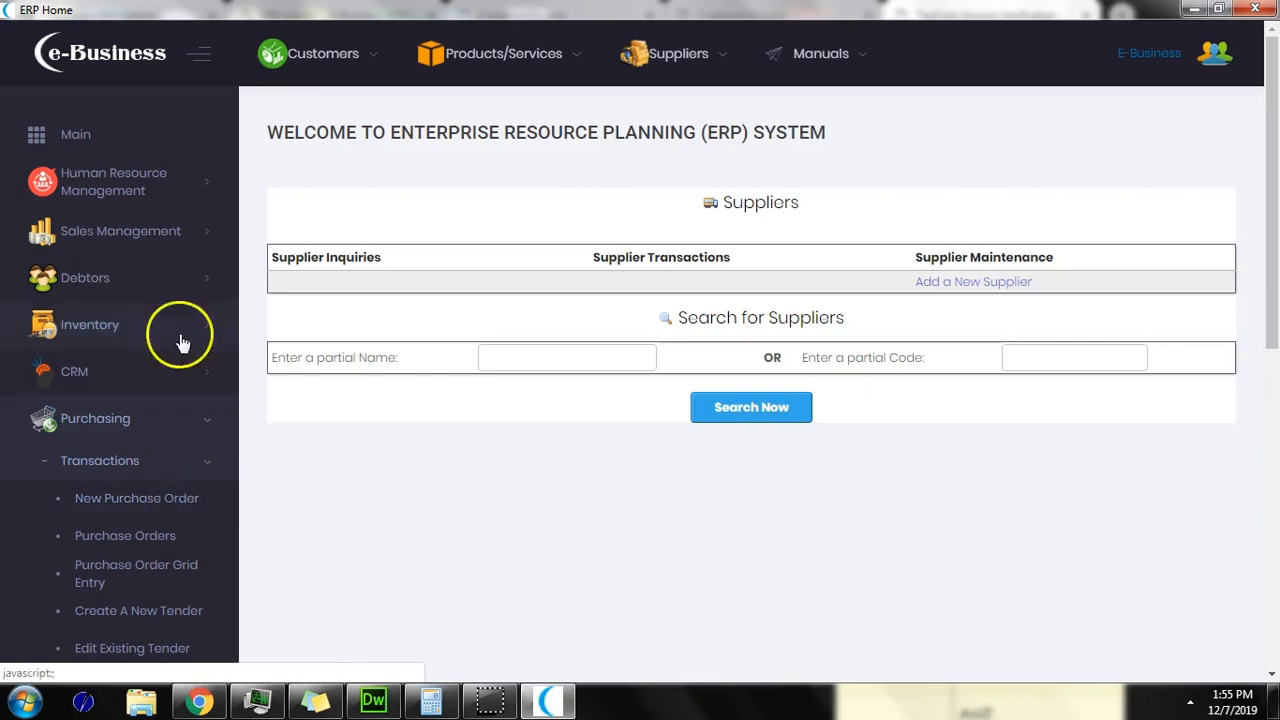
# Step: Browse the Human Resource Management transactions, then return to the Main Quick Links dashboard
pyautogui.click(126, 190)
pyautogui.click(133, 237)
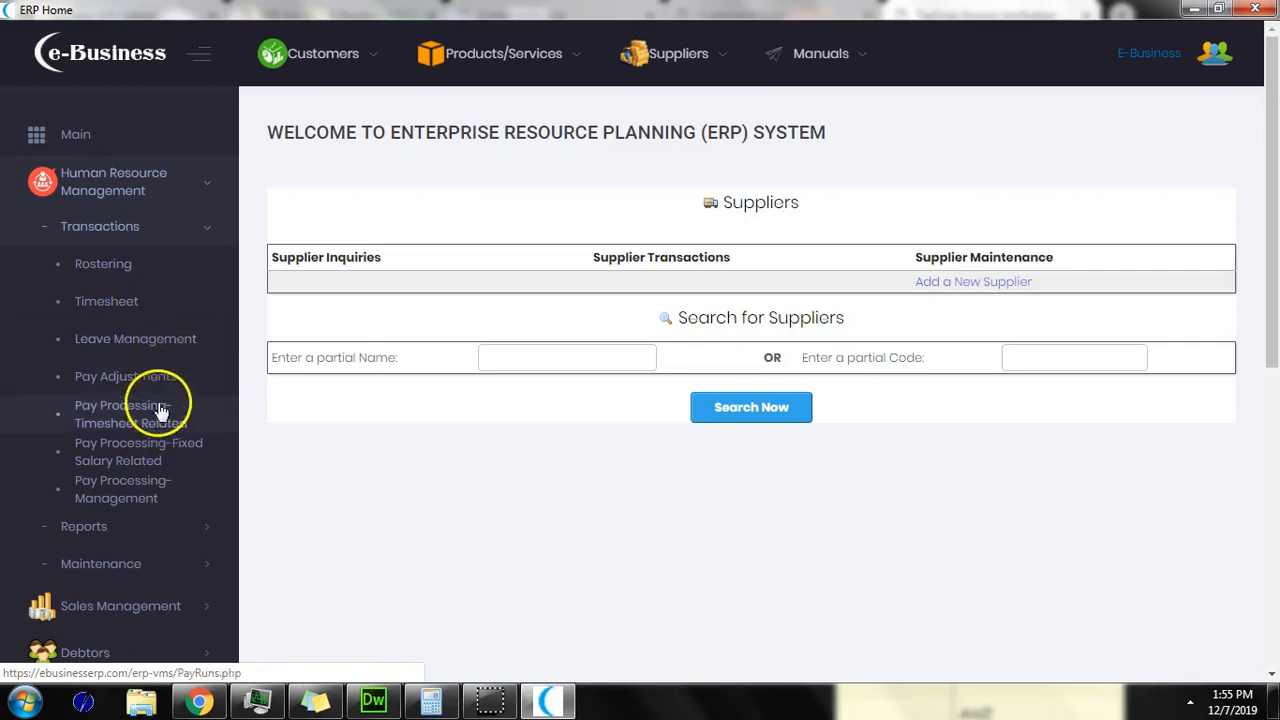
pyautogui.click(96, 145)
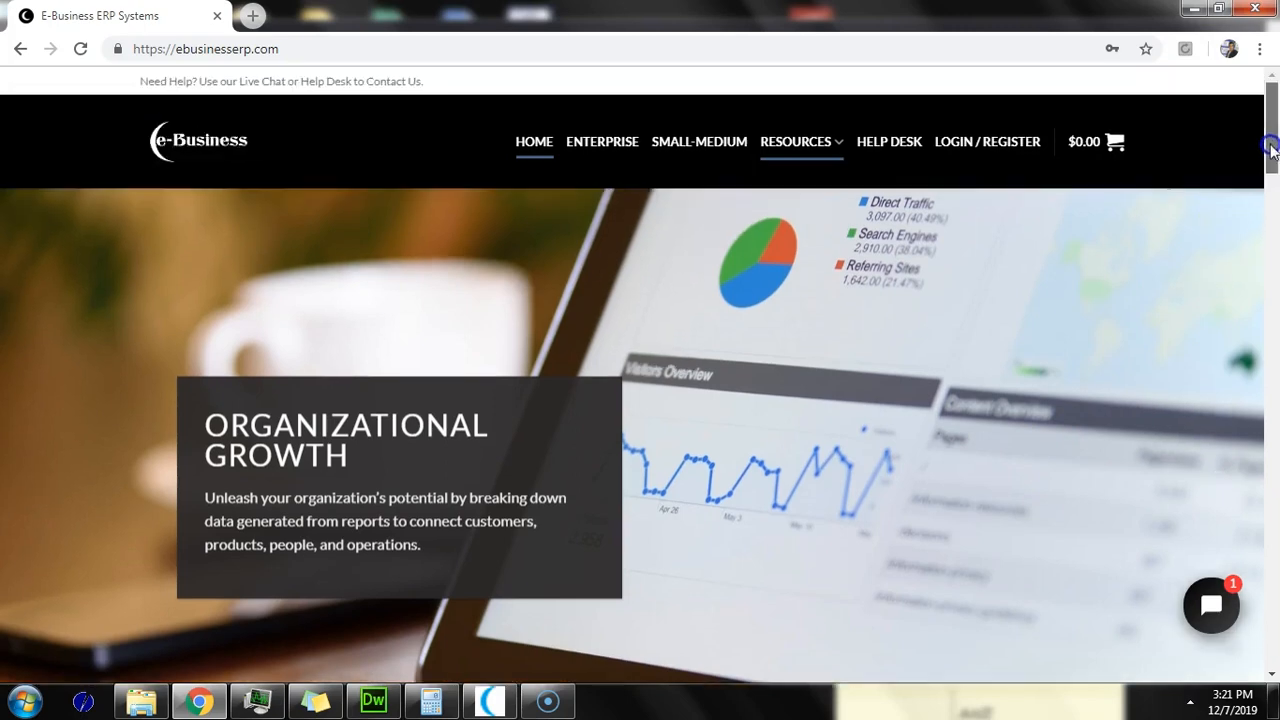
# Step: Scroll through the ebusinesserp.com home page, opening and closing the Tidio live chat
pyautogui.scroll(-2, 1270, 180)
pyautogui.moveTo(1270, 180)
pyautogui.mouseDown()
pyautogui.moveTo(1246, 337)
pyautogui.moveTo(1251, 171)
pyautogui.mouseUp()
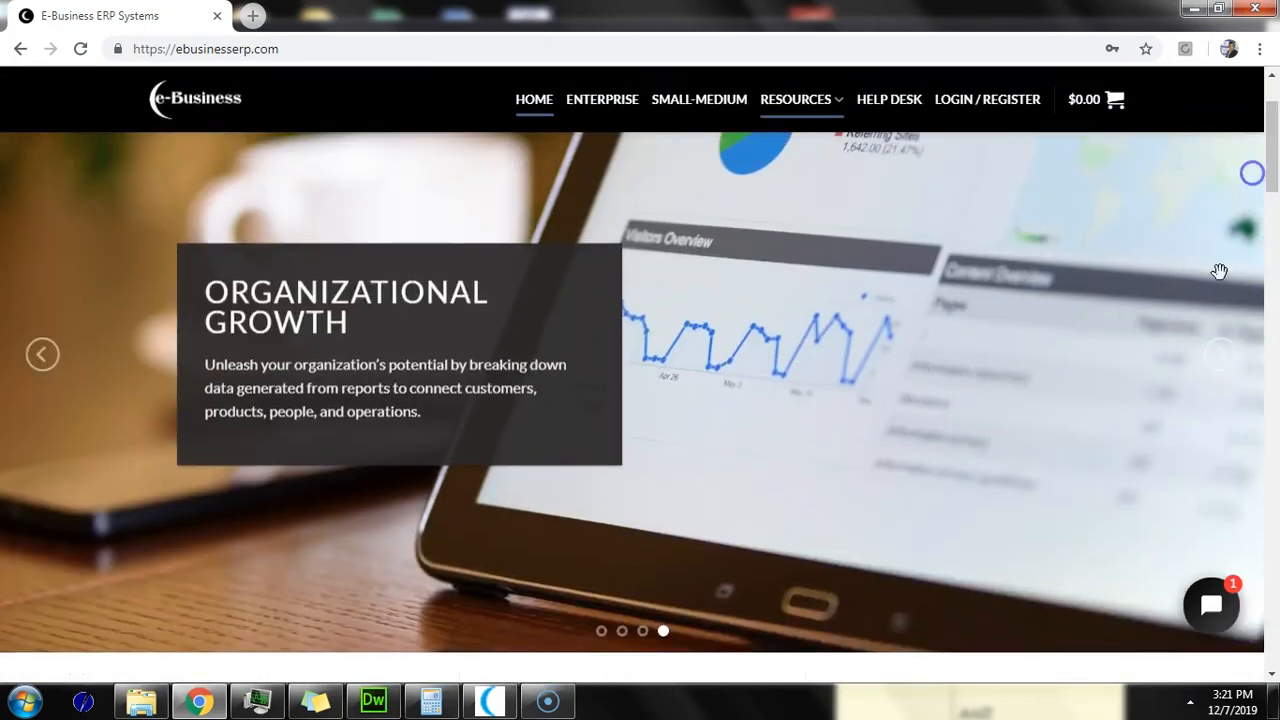
pyautogui.click(1207, 612)
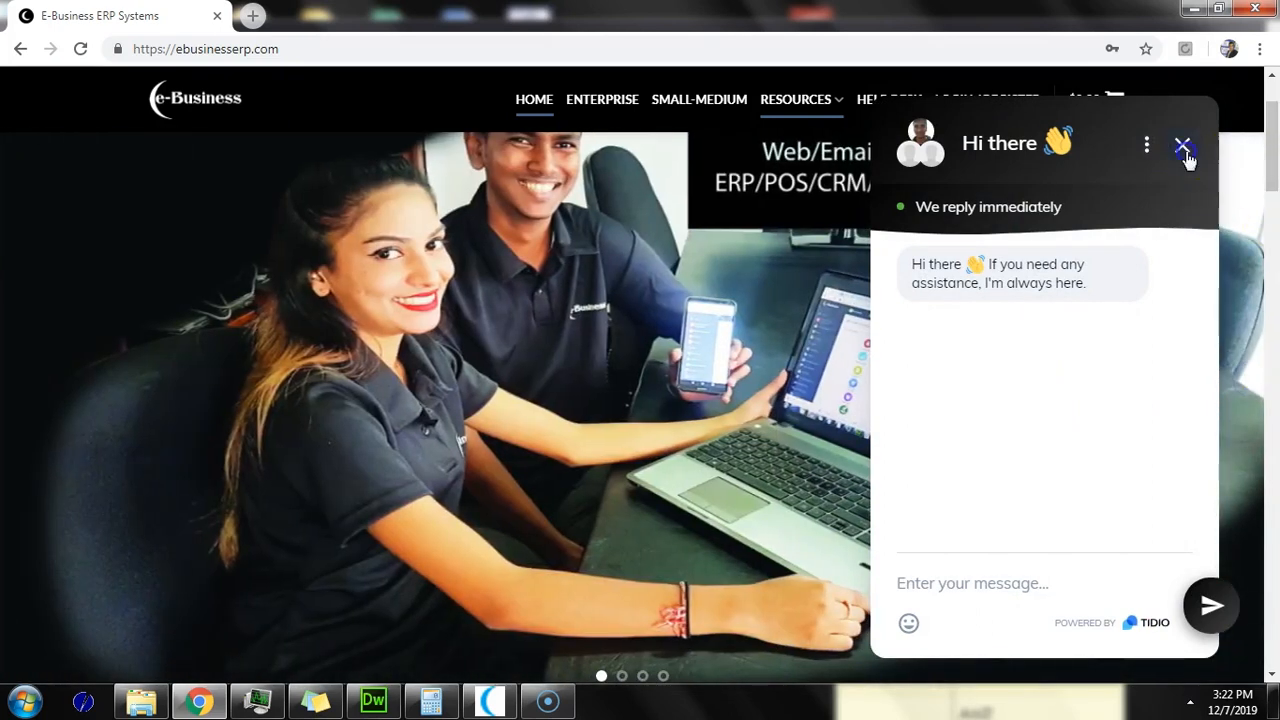
pyautogui.click(1182, 146)
pyautogui.scroll(-7, 1255, 250)
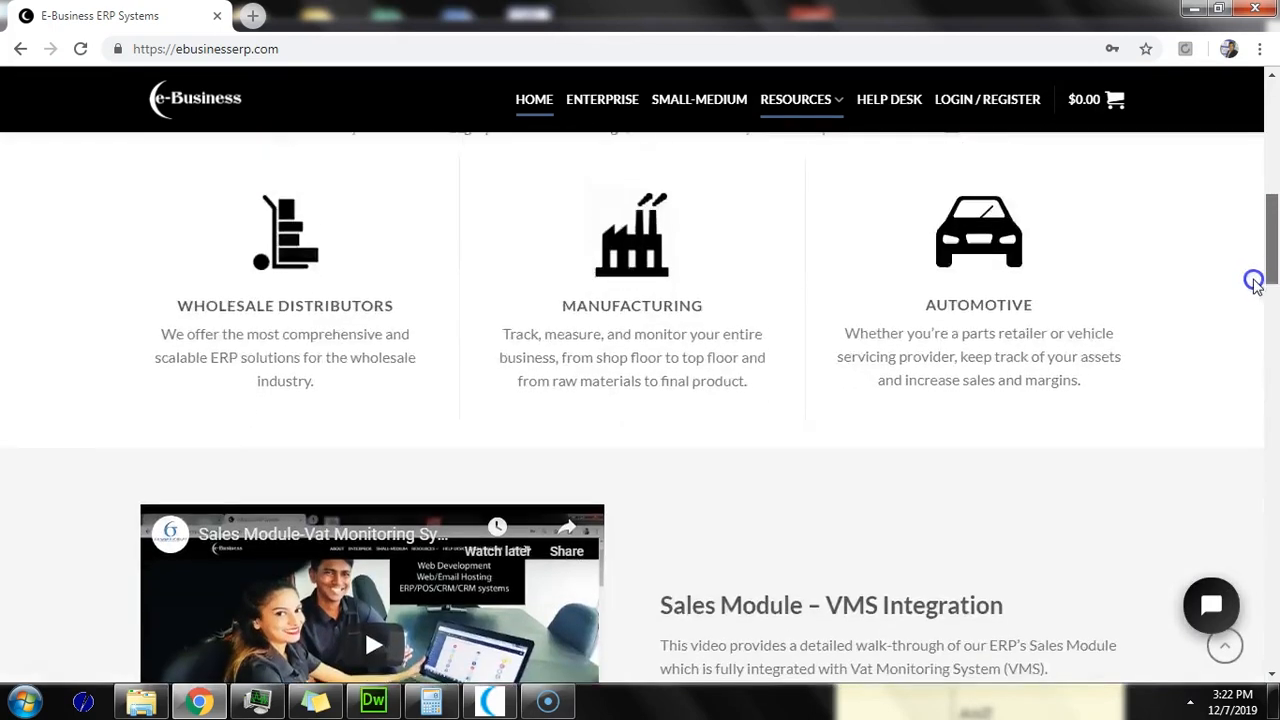
pyautogui.scroll(7, 1255, 283)
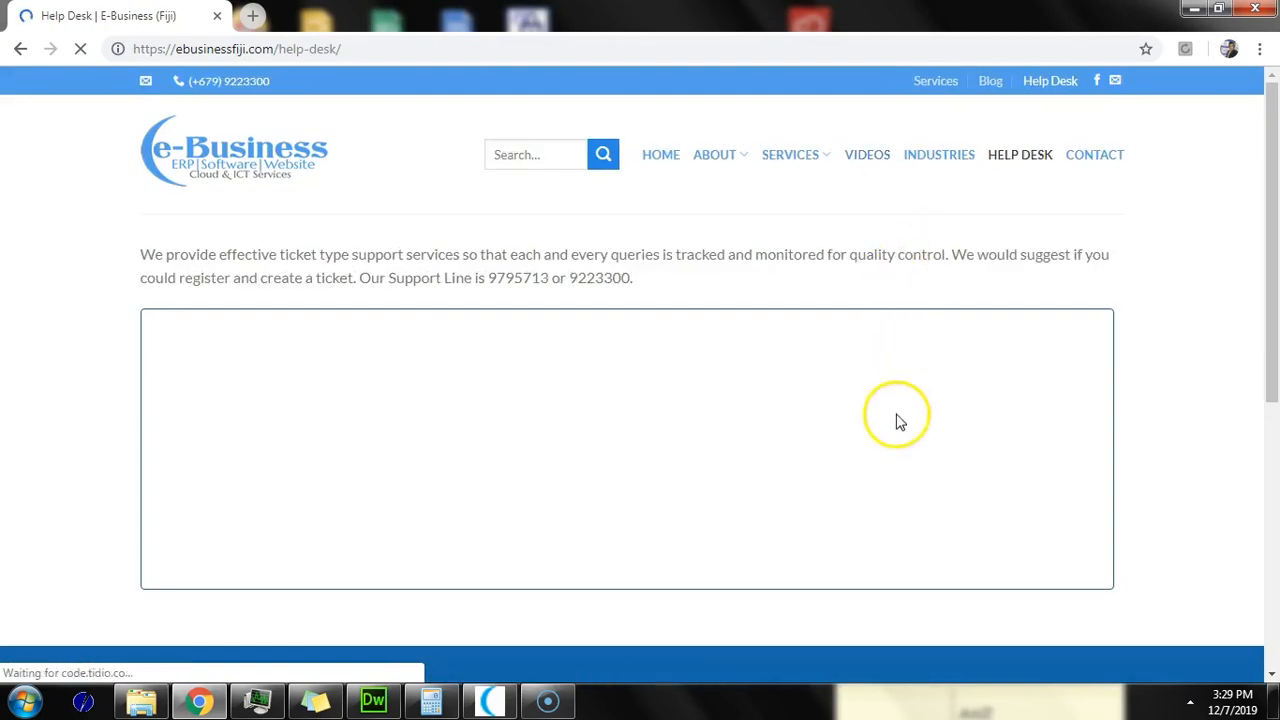
# Step: Dismiss the newsletter popup and start registration, entering 'test' as first and last name
pyautogui.moveTo(1274, 283); pyautogui.dragTo(1276, 340)
pyautogui.click(914, 129)
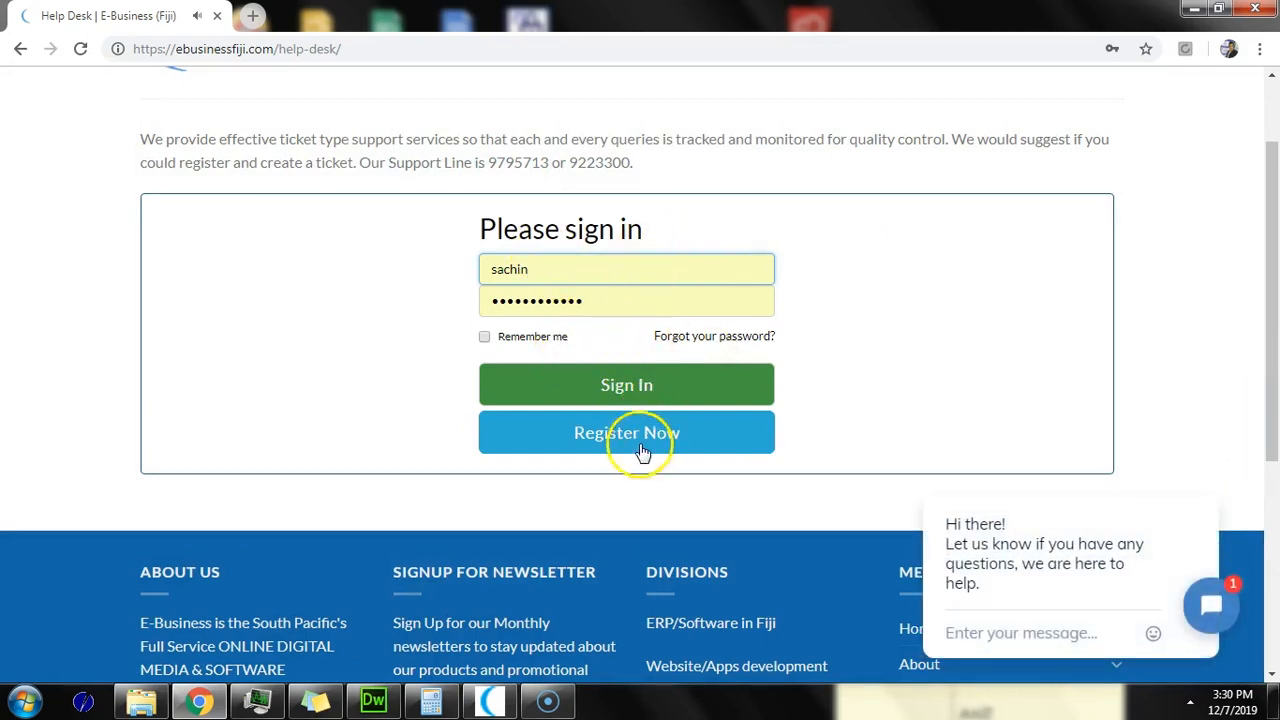
pyautogui.click(685, 443)
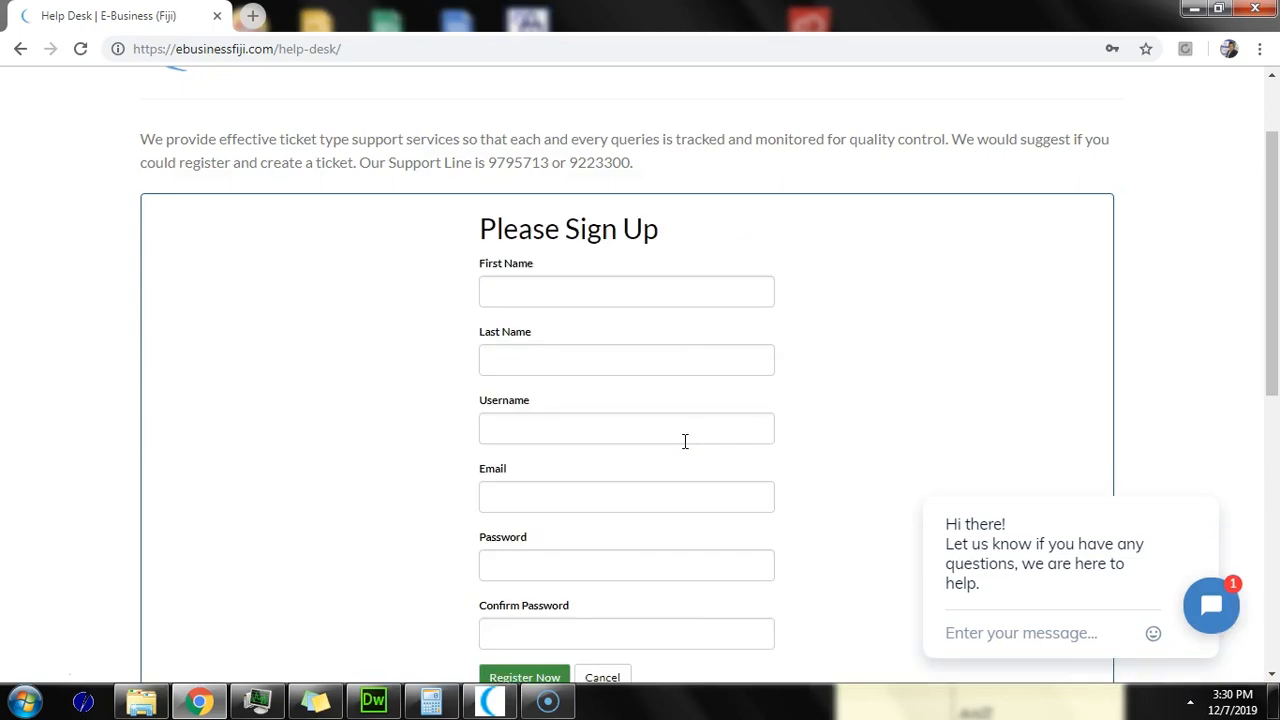
pyautogui.click(660, 291)
pyautogui.write('testcustomer')
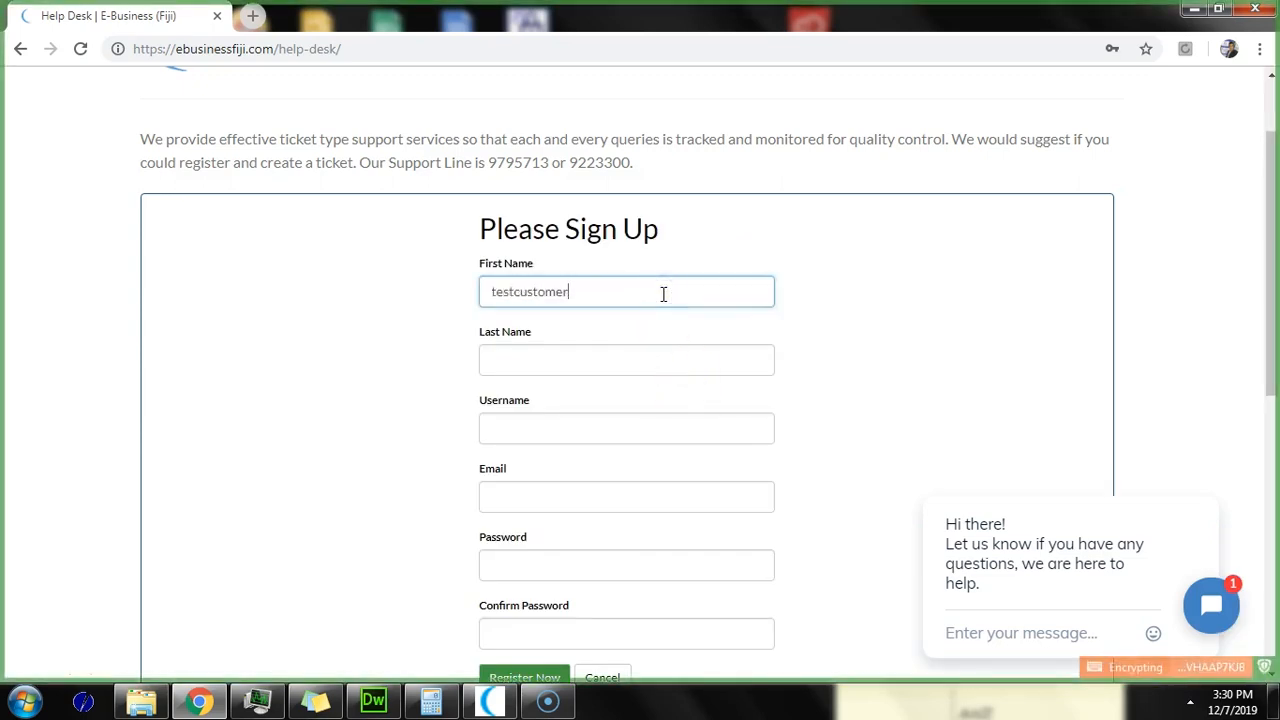
pyautogui.press('Tab')
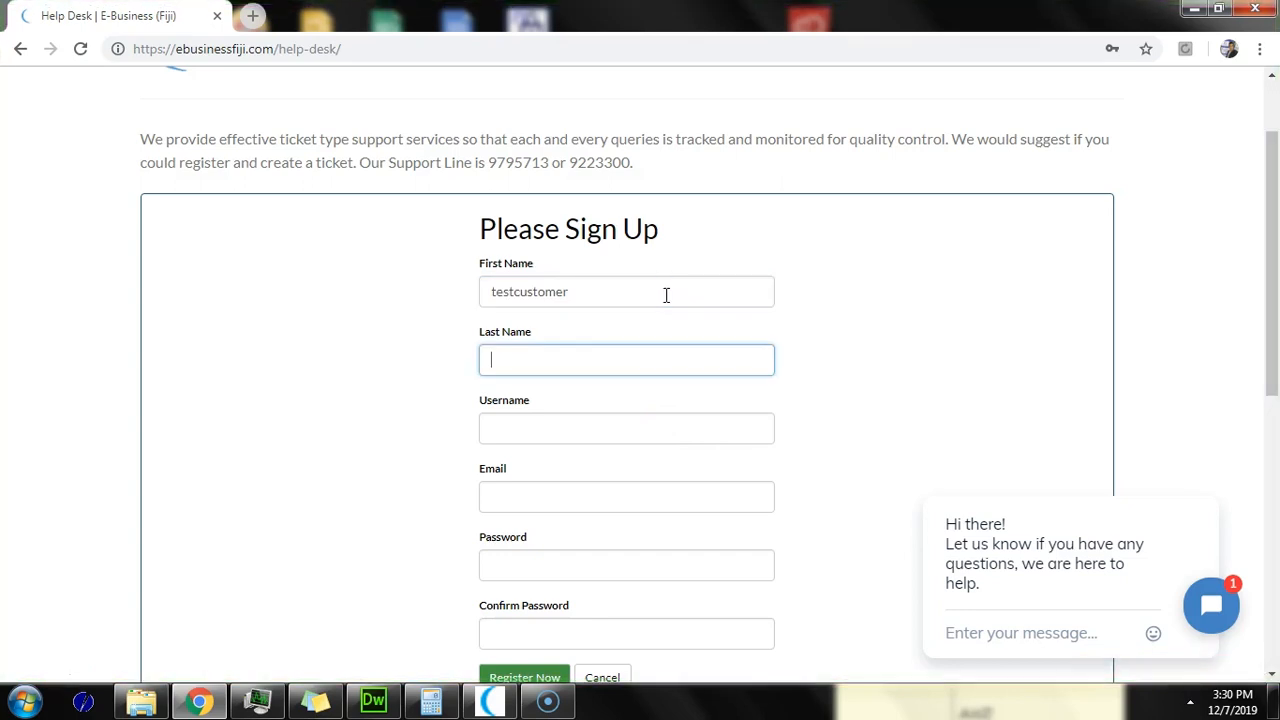
pyautogui.write('test')
pyautogui.press('Tab')
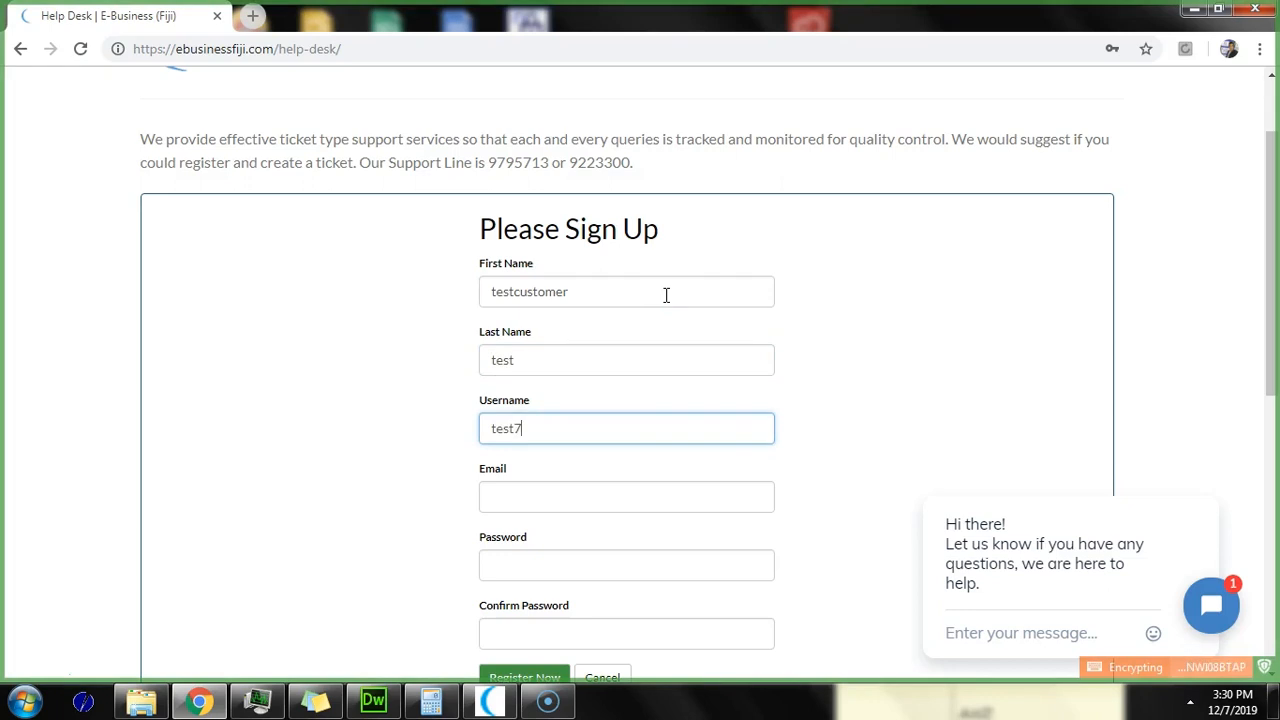
# Step: Enter the account e-mail address, submit the registration and dismiss the subscription popup
pyautogui.click(671, 483)
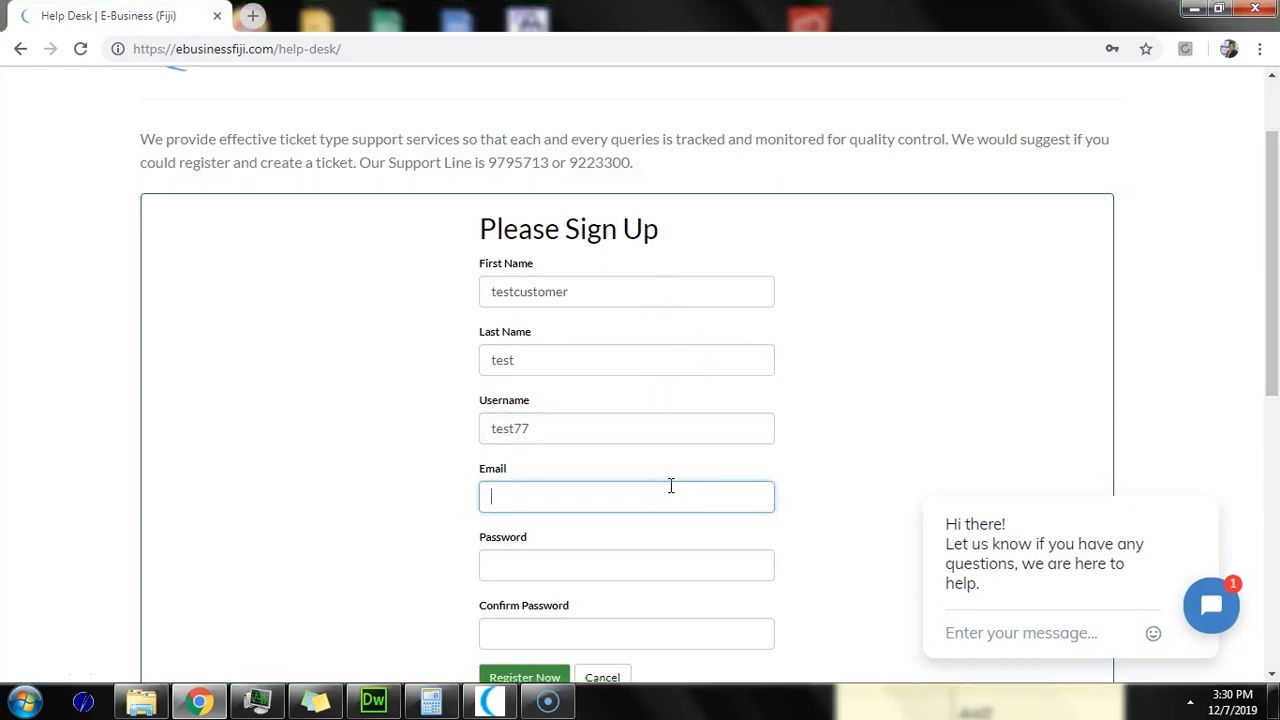
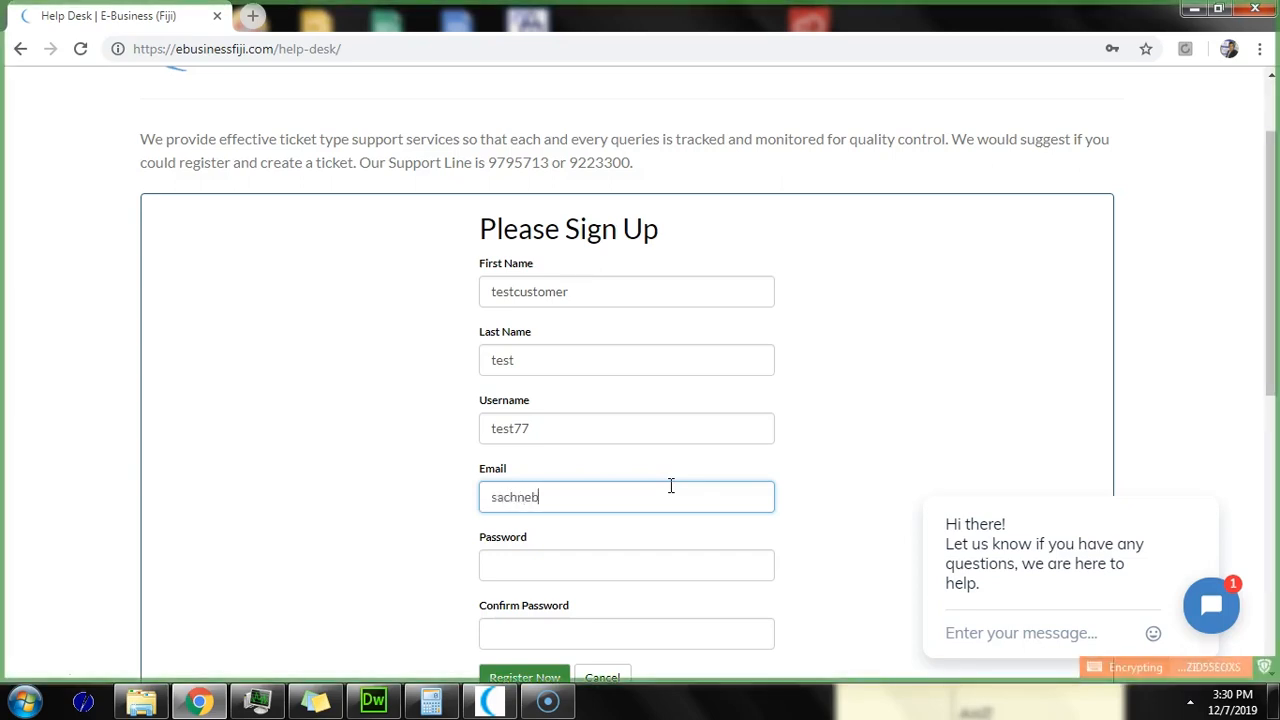
pyautogui.press('Tab')
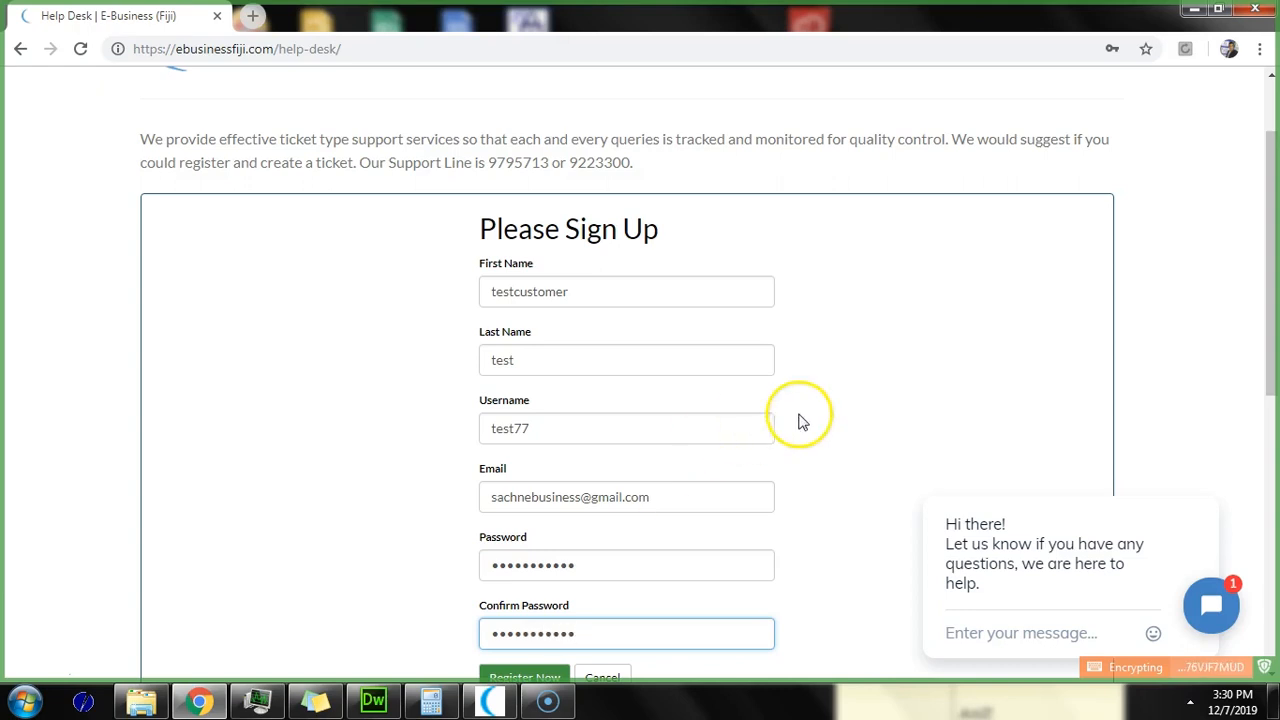
pyautogui.scroll(-2, 797, 420)
pyautogui.click(542, 502)
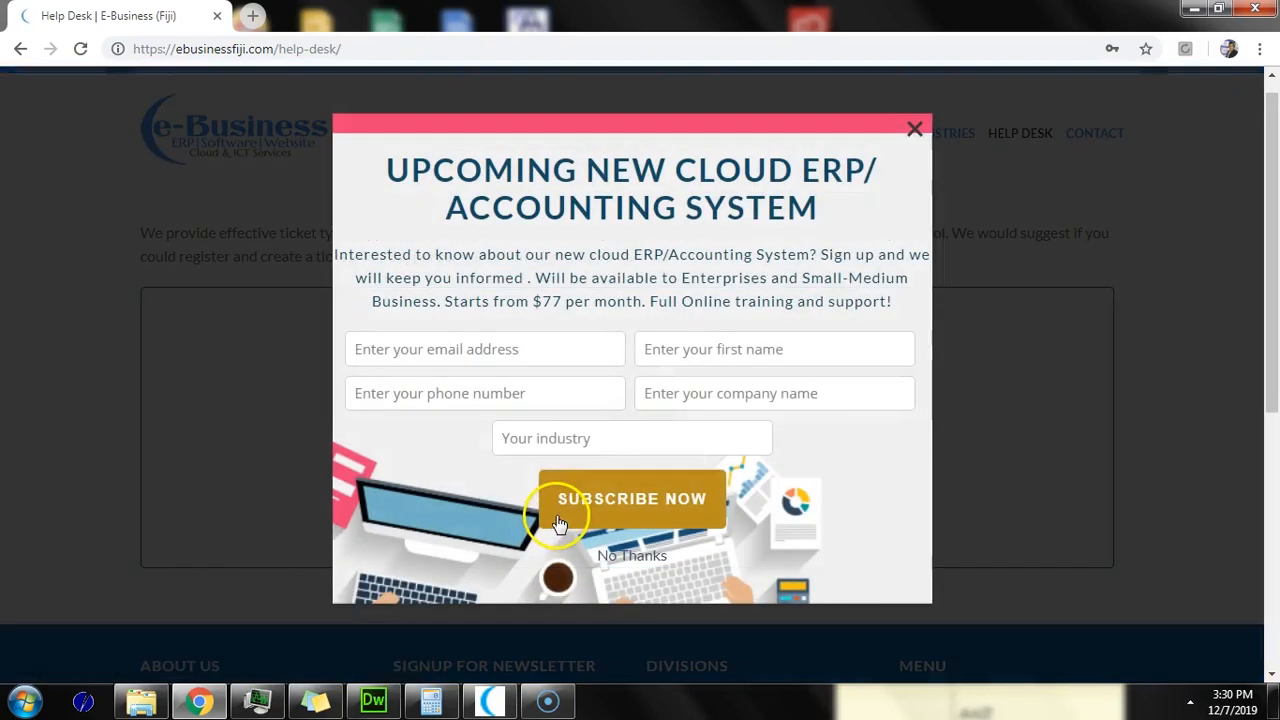
pyautogui.click(914, 129)
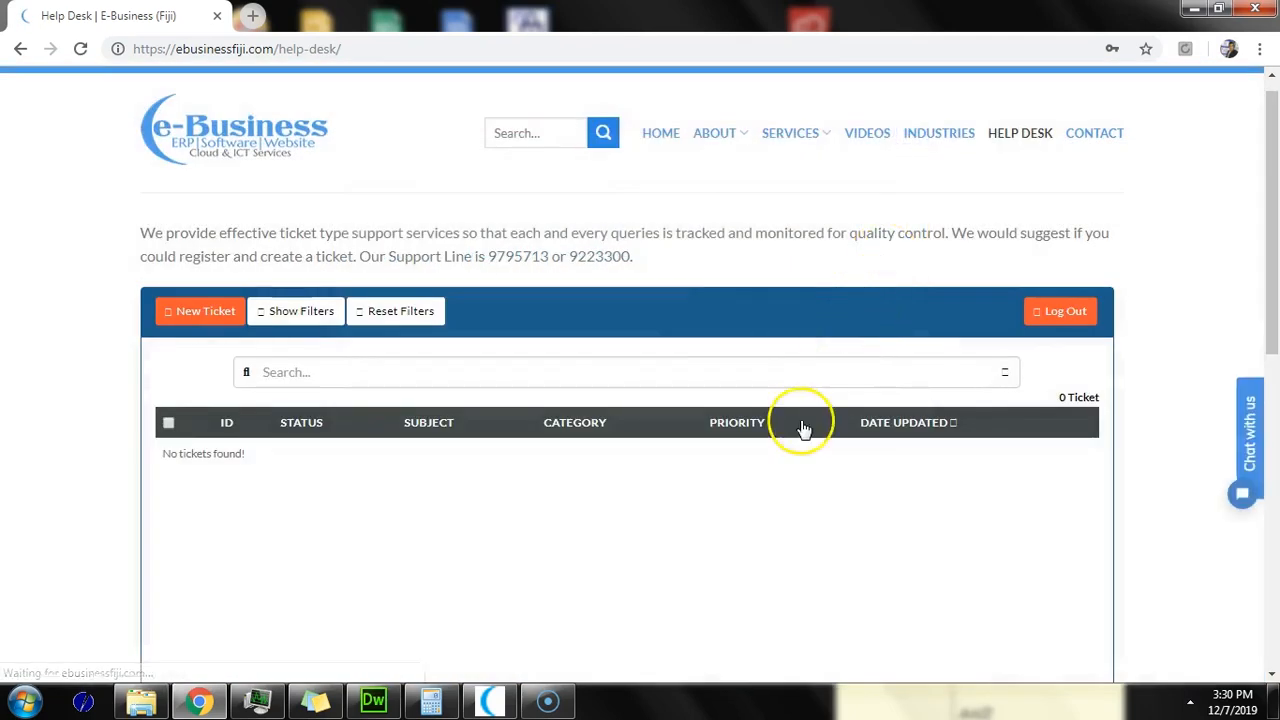
# Step: Submit a new General-category ticket with subject 'support needed' and description 'test'
pyautogui.scroll(-2, 803, 428)
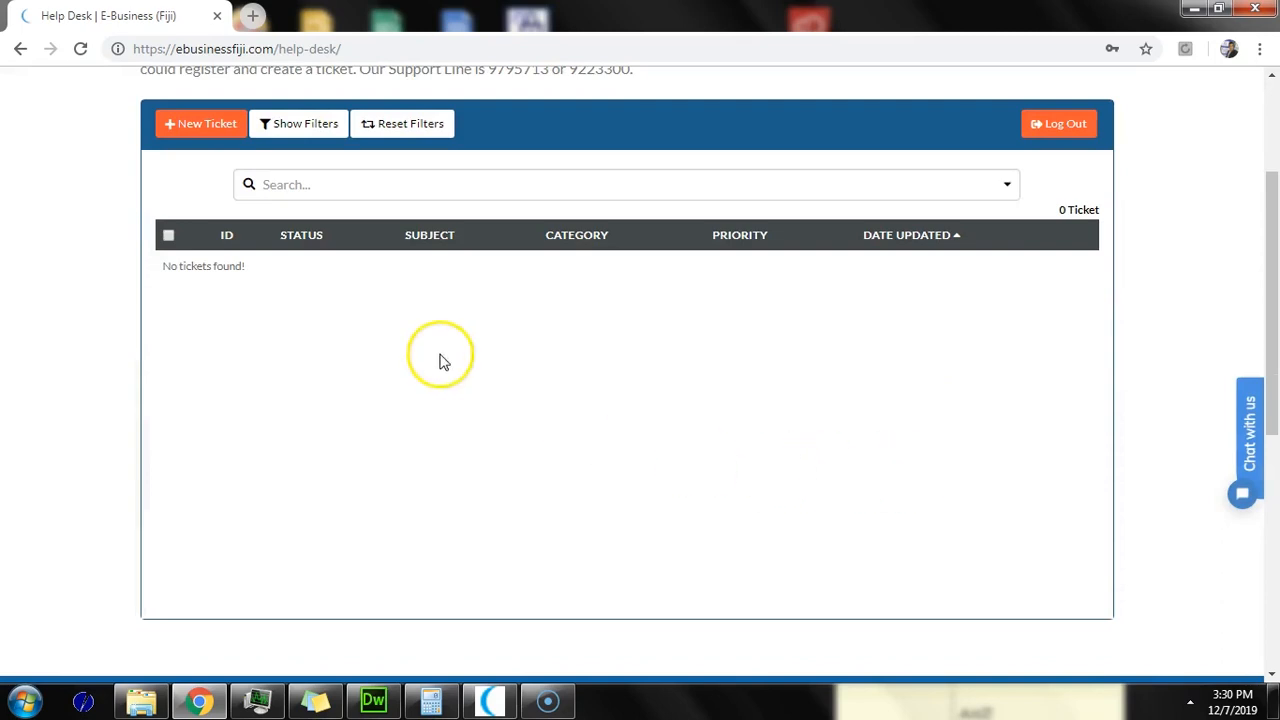
pyautogui.click(224, 134)
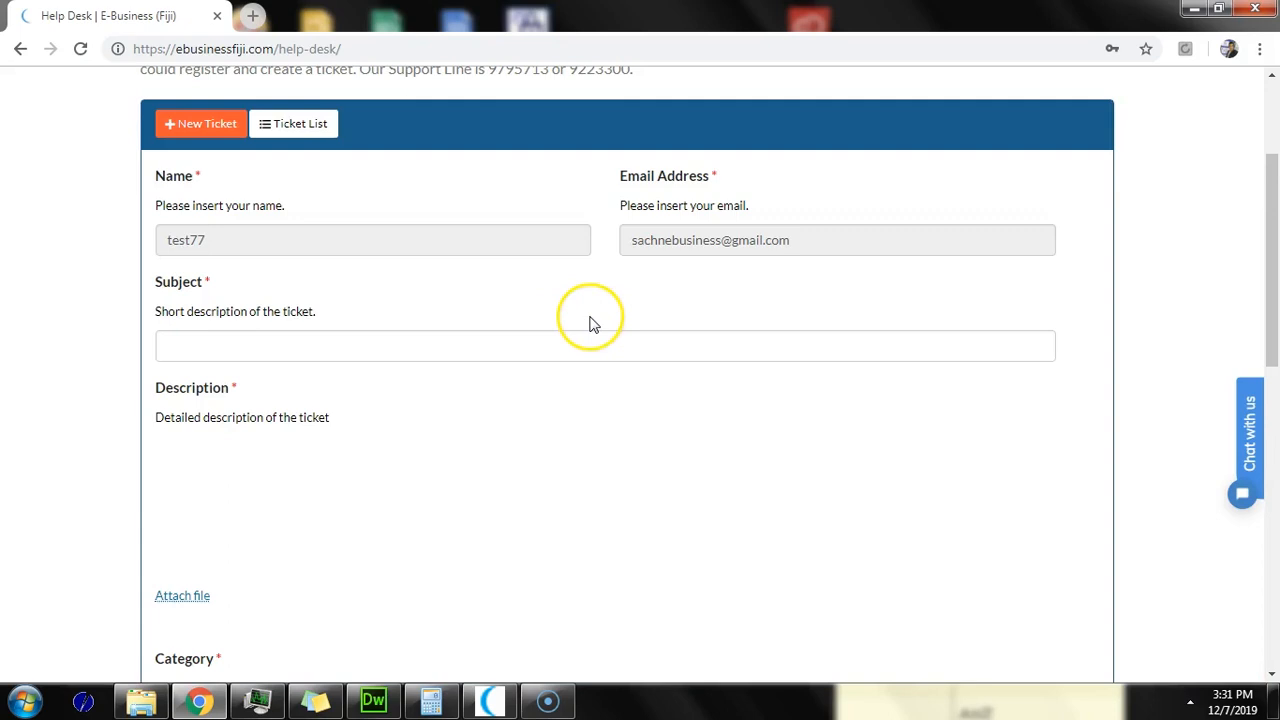
pyautogui.click(294, 348)
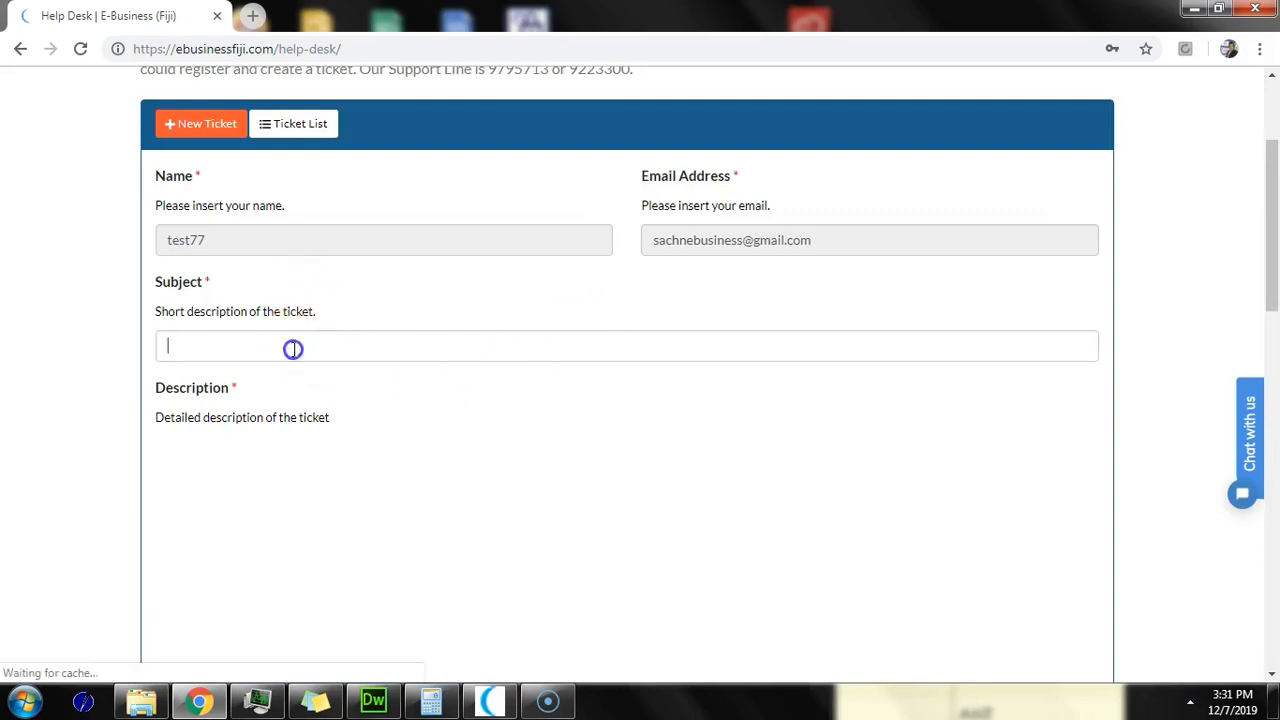
pyautogui.write('support needed')
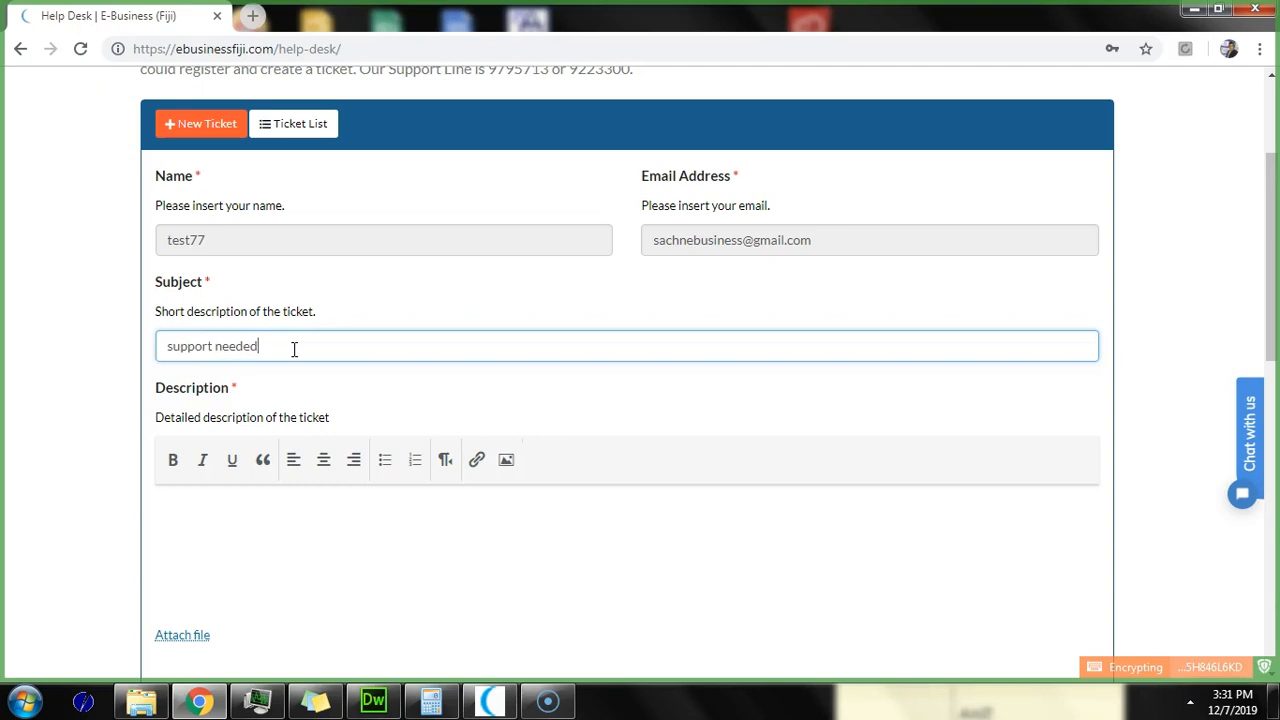
pyautogui.click(348, 548)
pyautogui.write('test')
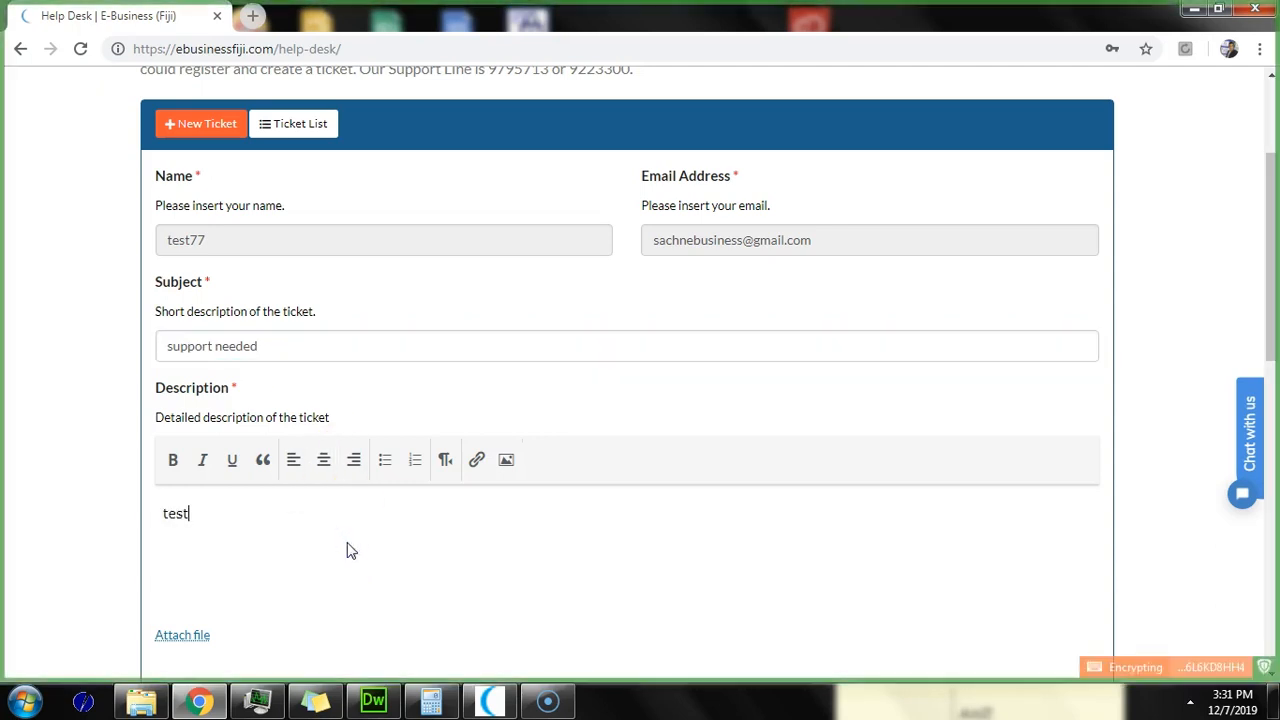
pyautogui.scroll(-4, 348, 550)
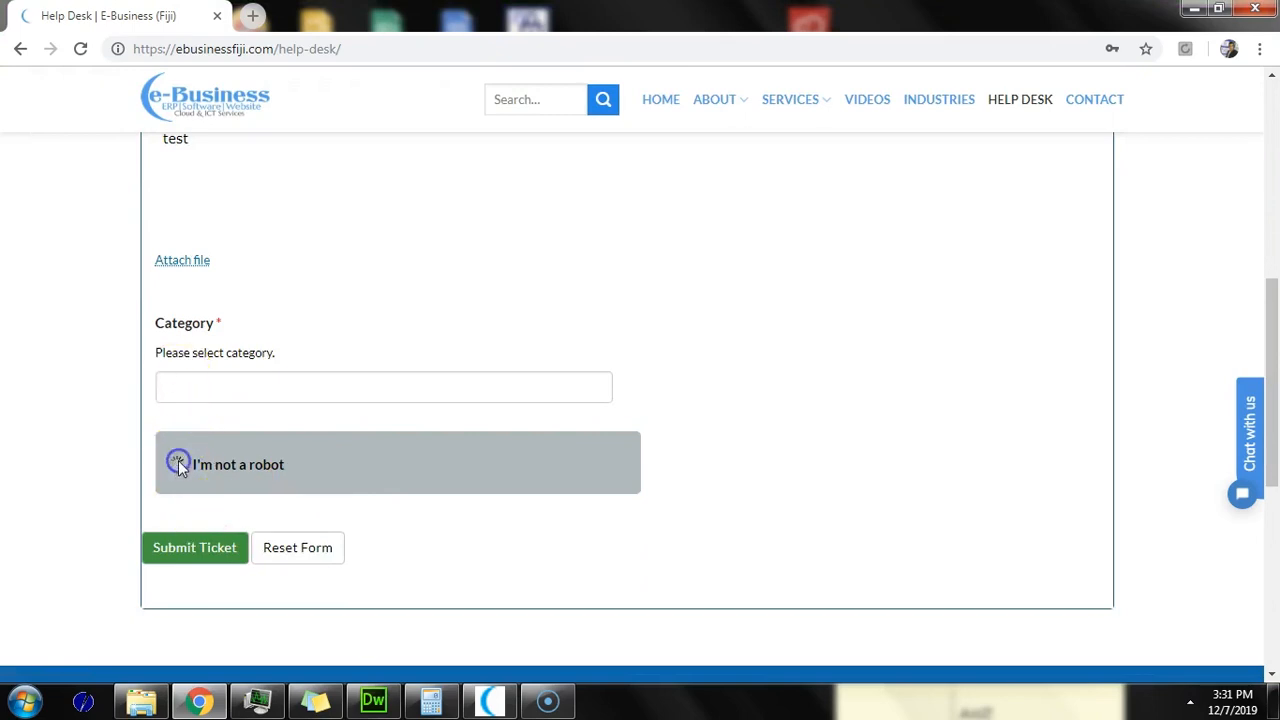
pyautogui.click(300, 390)
pyautogui.click(280, 428)
pyautogui.click(204, 545)
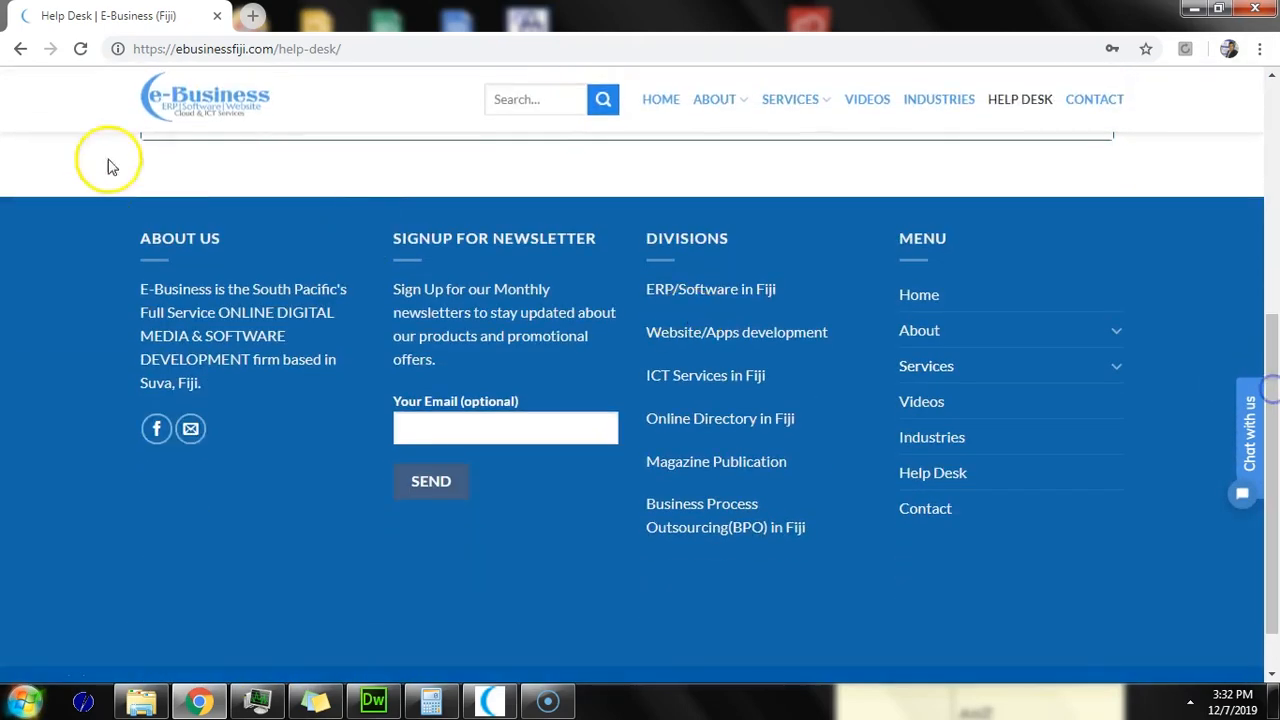
# Step: Go back to the ebusinesserp.com home page and open the SMALL-MEDIUM packages page
pyautogui.click(20, 48)
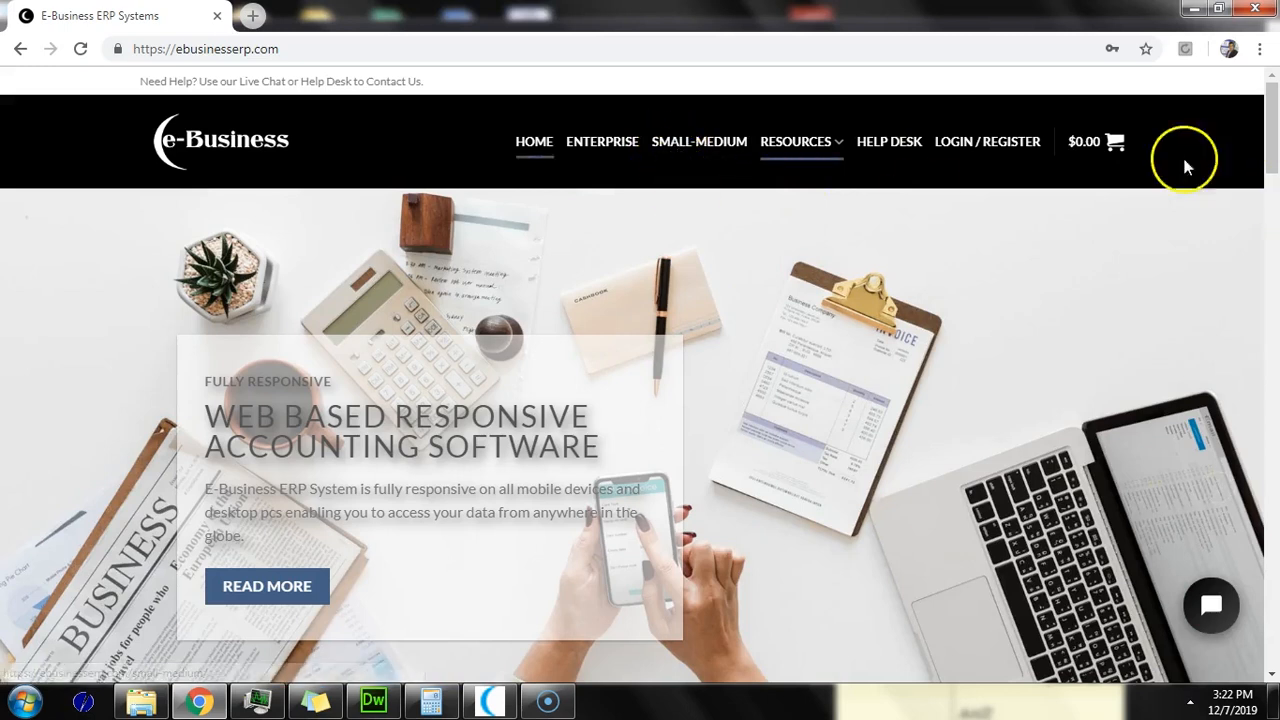
pyautogui.click(686, 153)
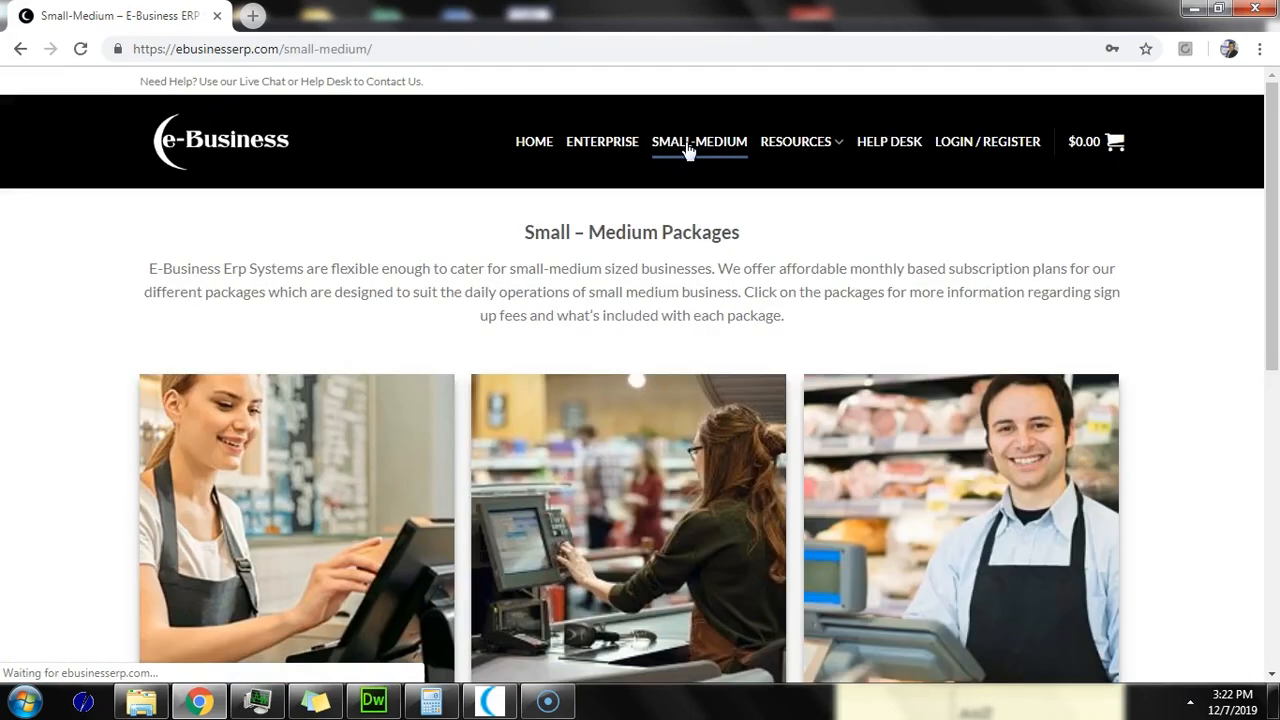
# Step: Add Plan 1 ($50.00/month plus $1,500.00 sign-up) to the cart and view the $1,550.00 cart
pyautogui.moveTo(1265, 172); pyautogui.dragTo(1275, 290)
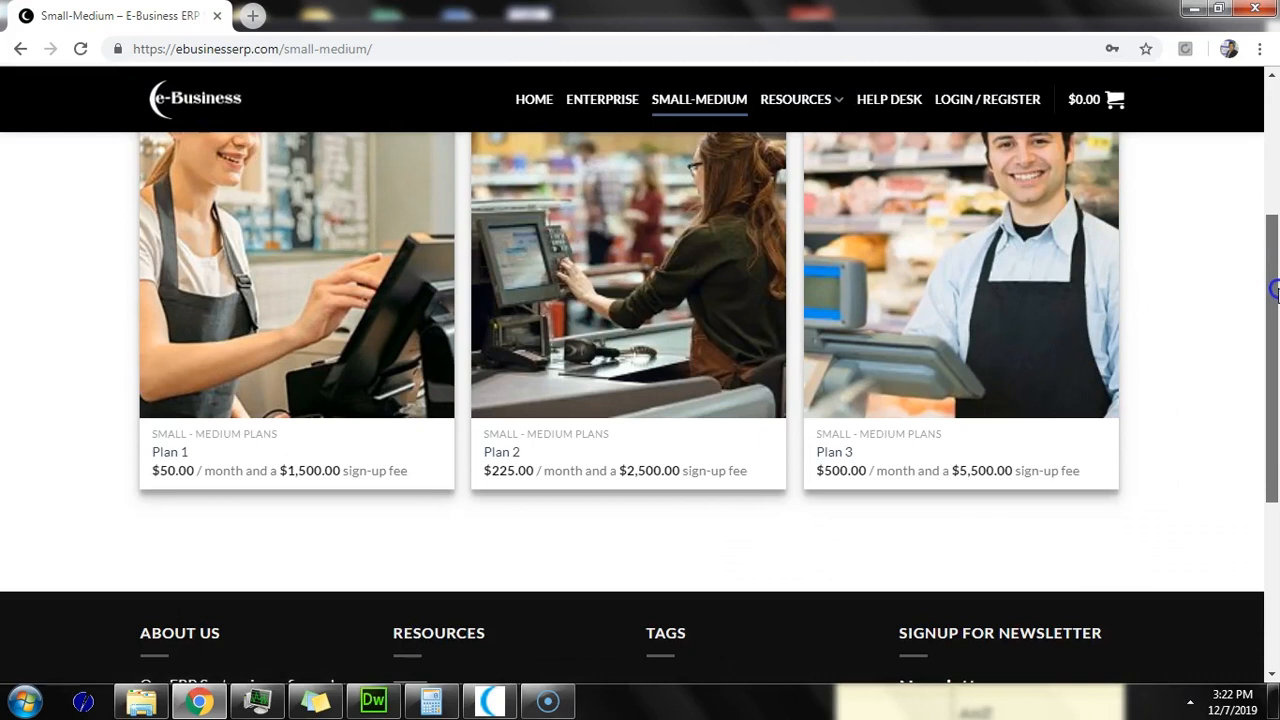
pyautogui.moveTo(1275, 290); pyautogui.dragTo(1273, 243)
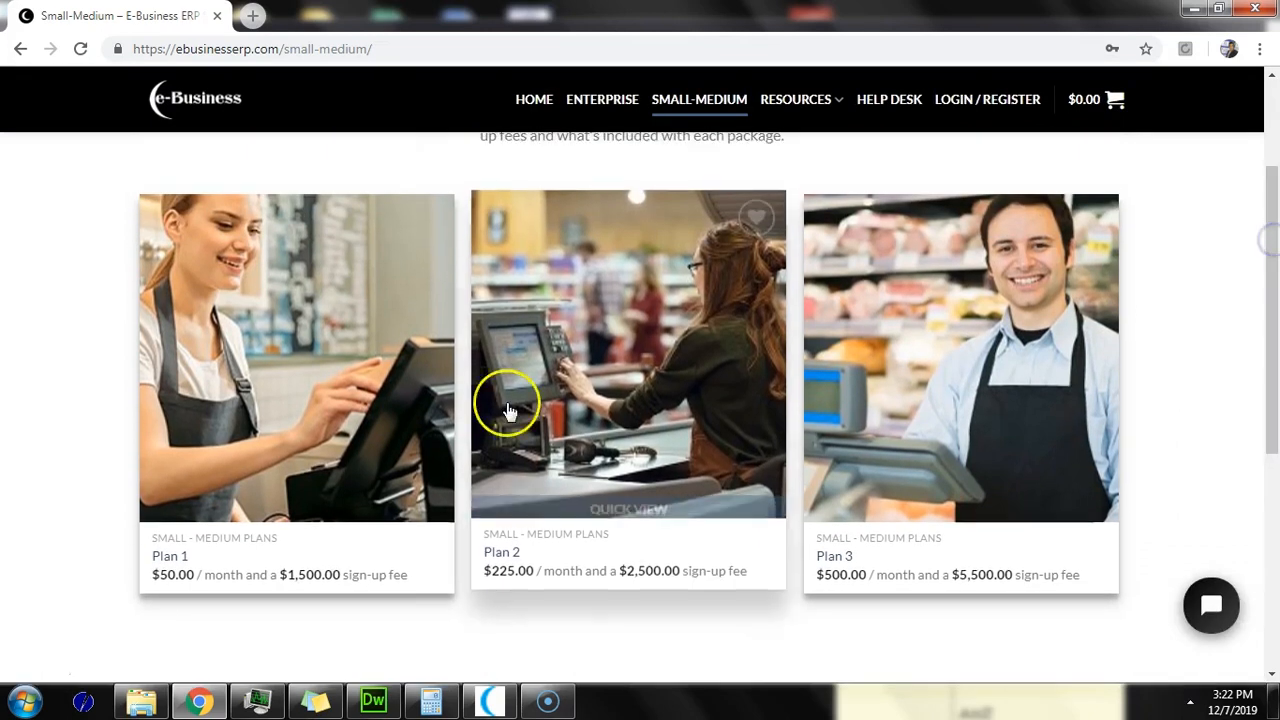
pyautogui.click(271, 499)
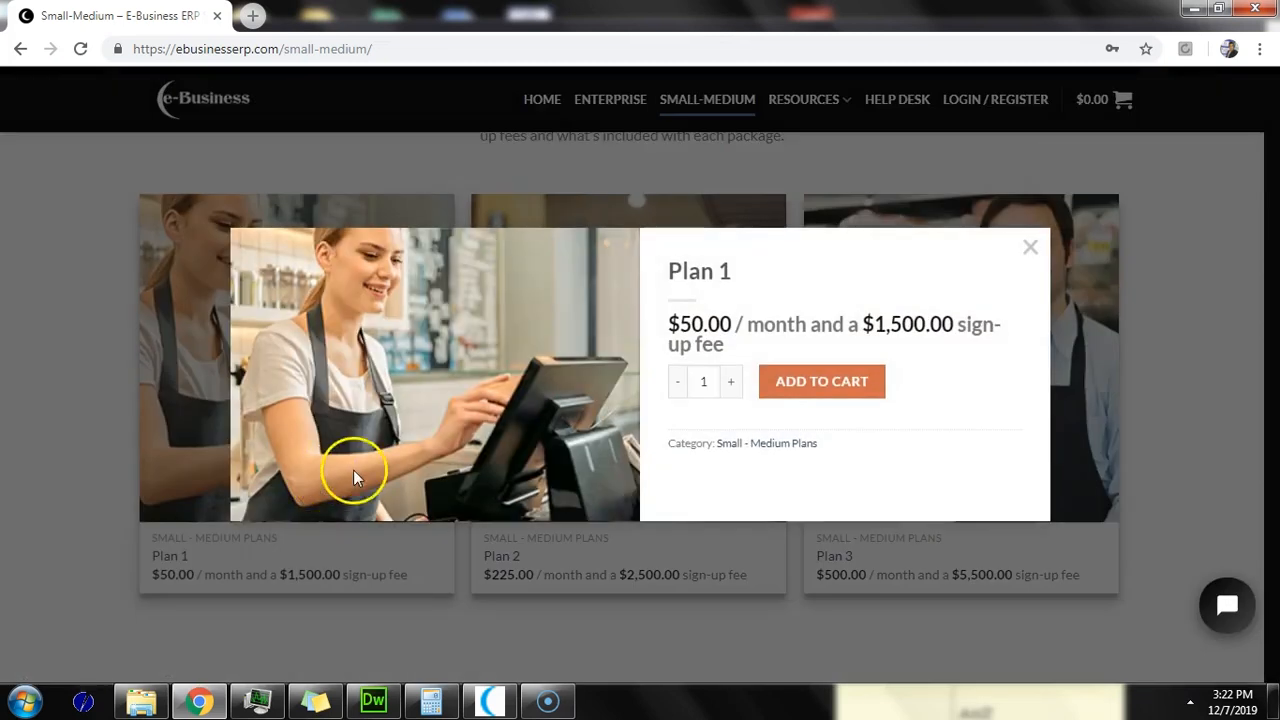
pyautogui.click(818, 386)
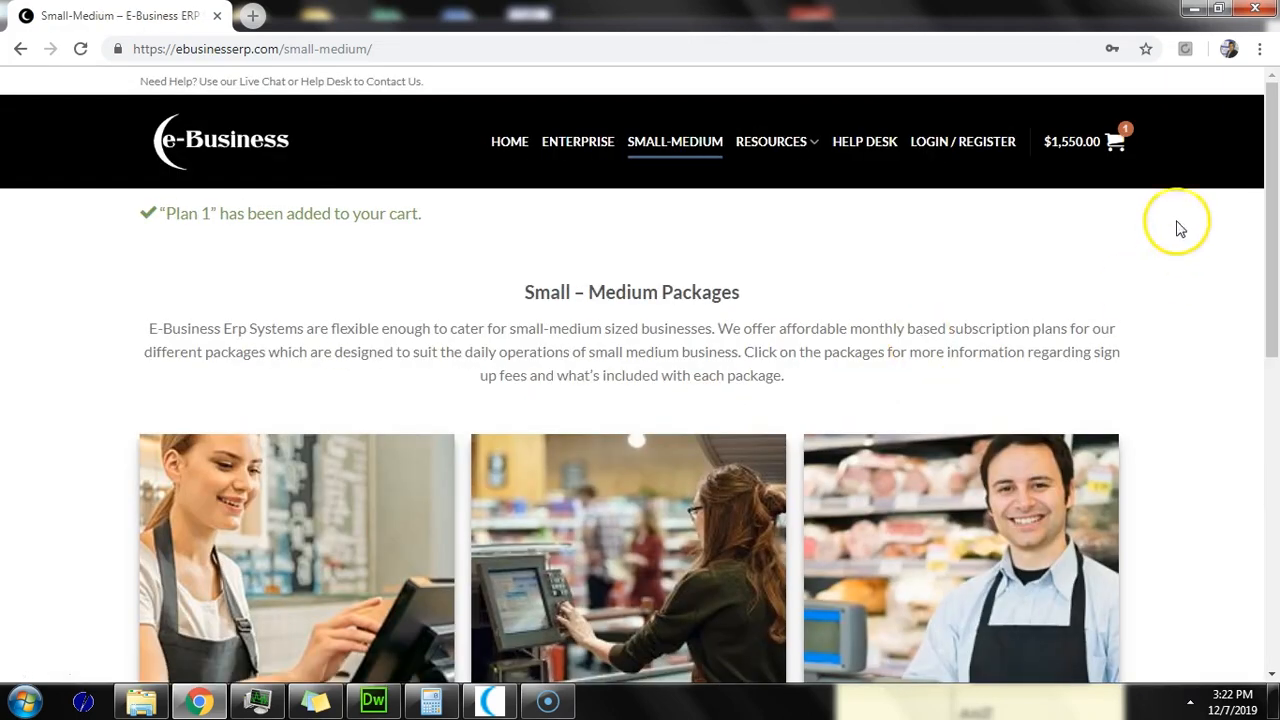
pyautogui.click(1114, 141)
# Step: Open the full shopping cart page and review the cart totals
pyautogui.click(965, 345)
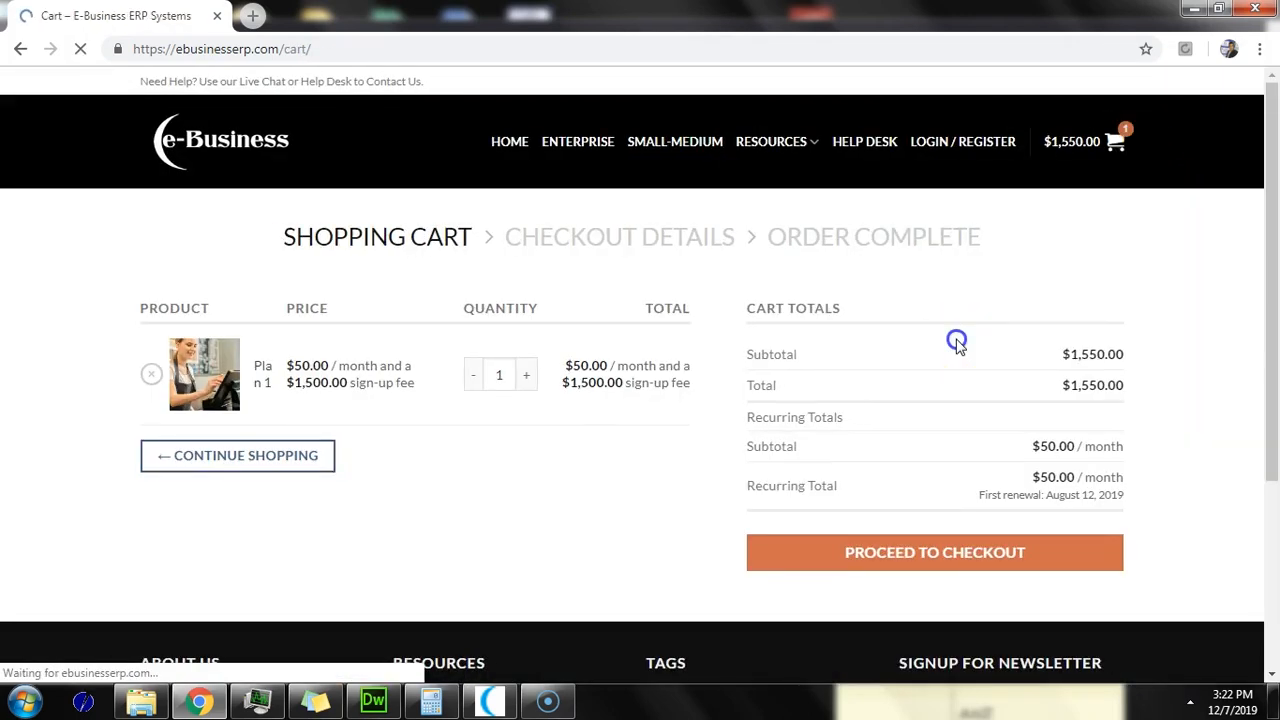
pyautogui.moveTo(957, 340); pyautogui.dragTo(657, 451)
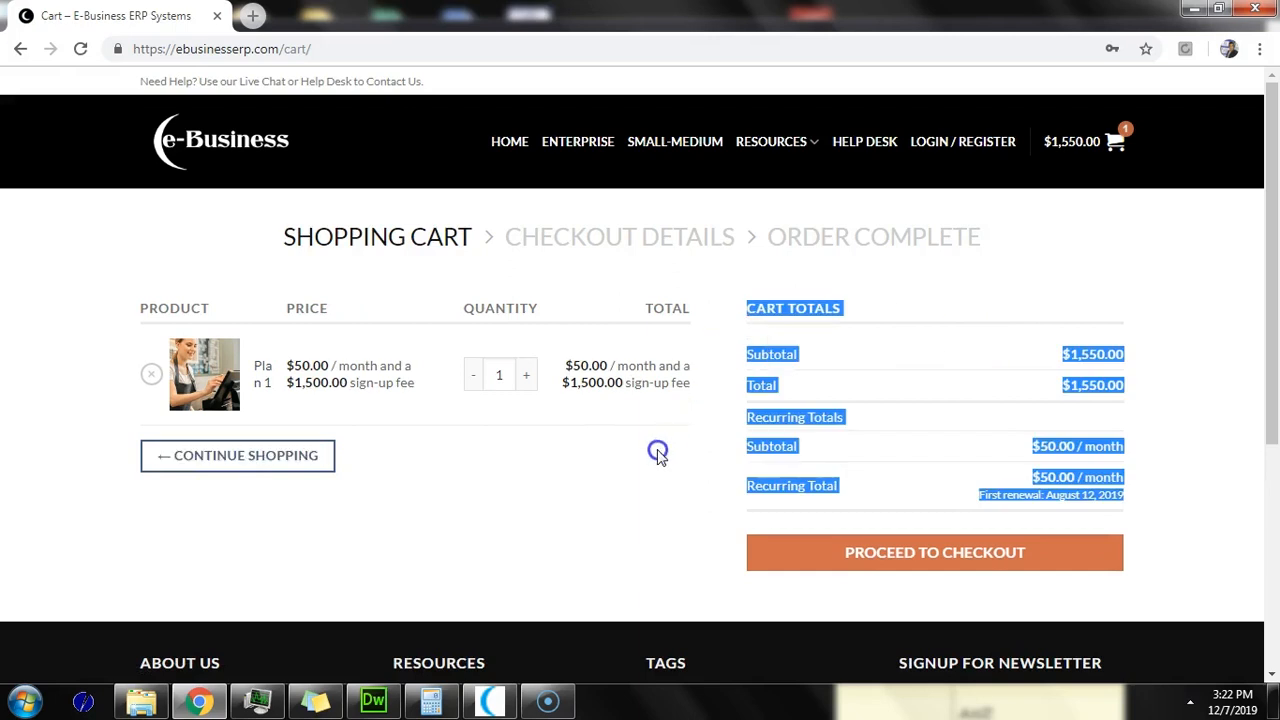
pyautogui.click(657, 451)
pyautogui.scroll(-1, 657, 451)
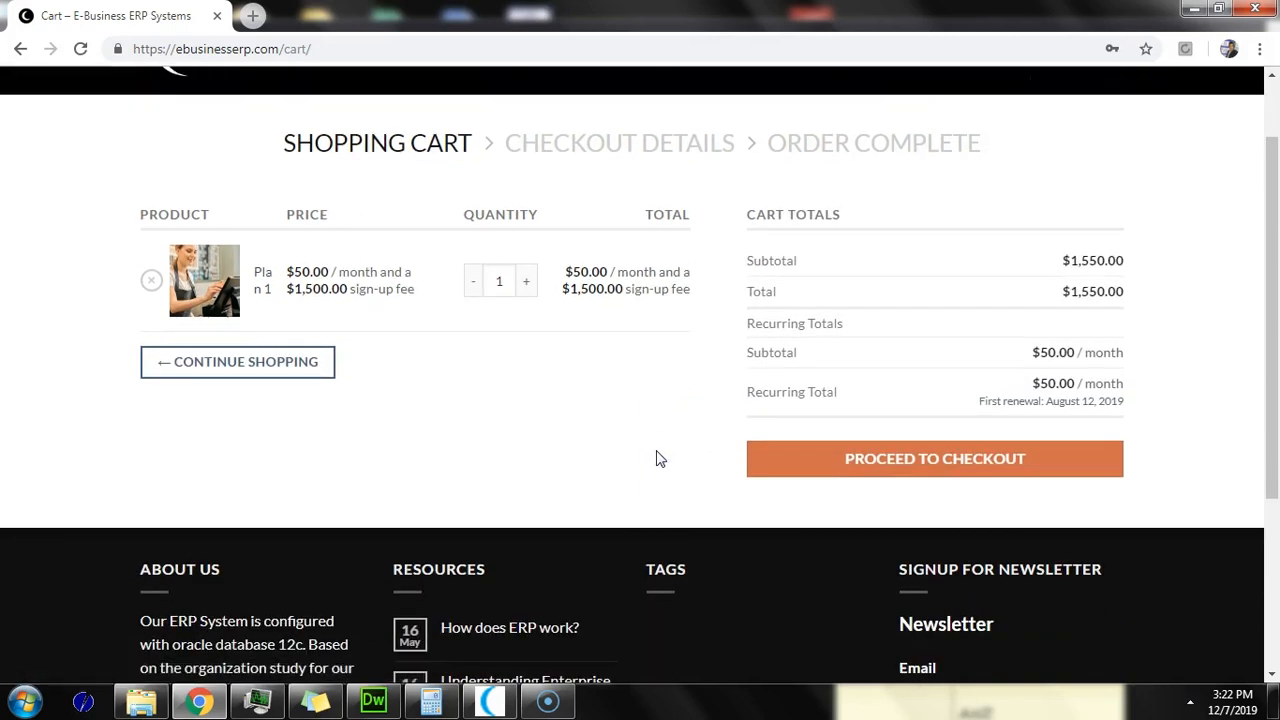
# Step: Proceed to checkout and scroll through the billing details form
pyautogui.click(831, 460)
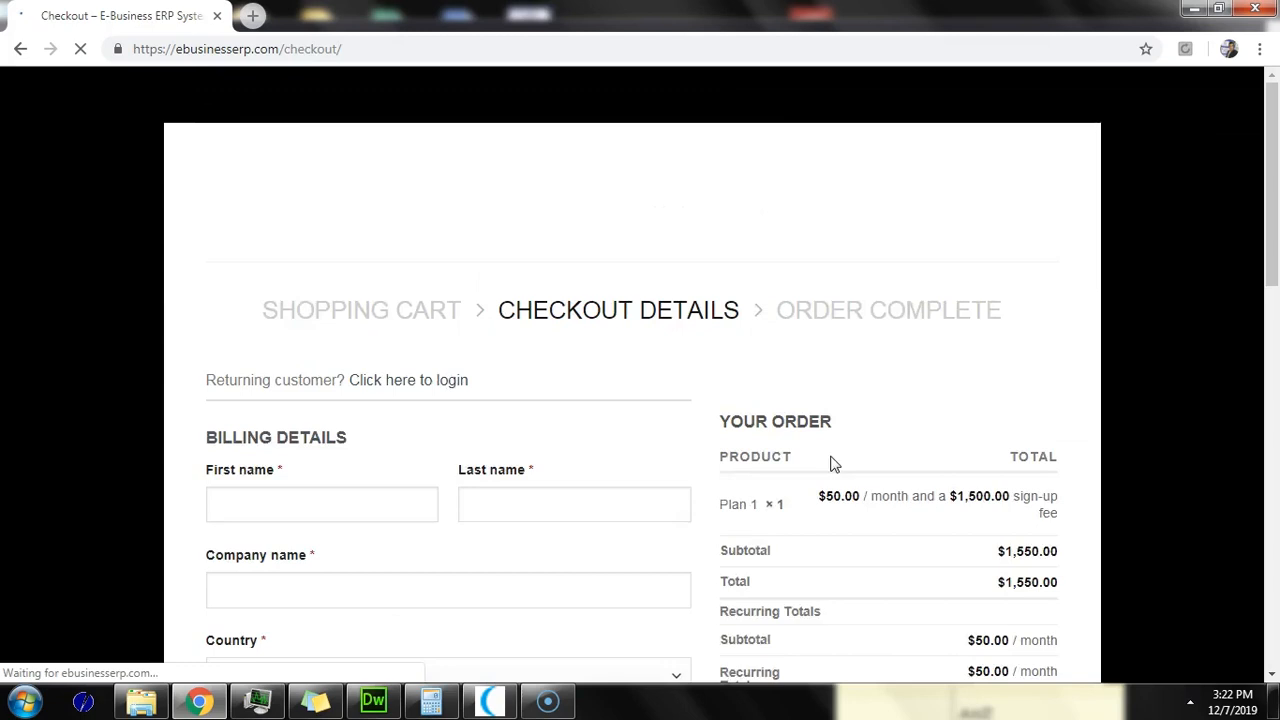
pyautogui.scroll(-4, 800, 470)
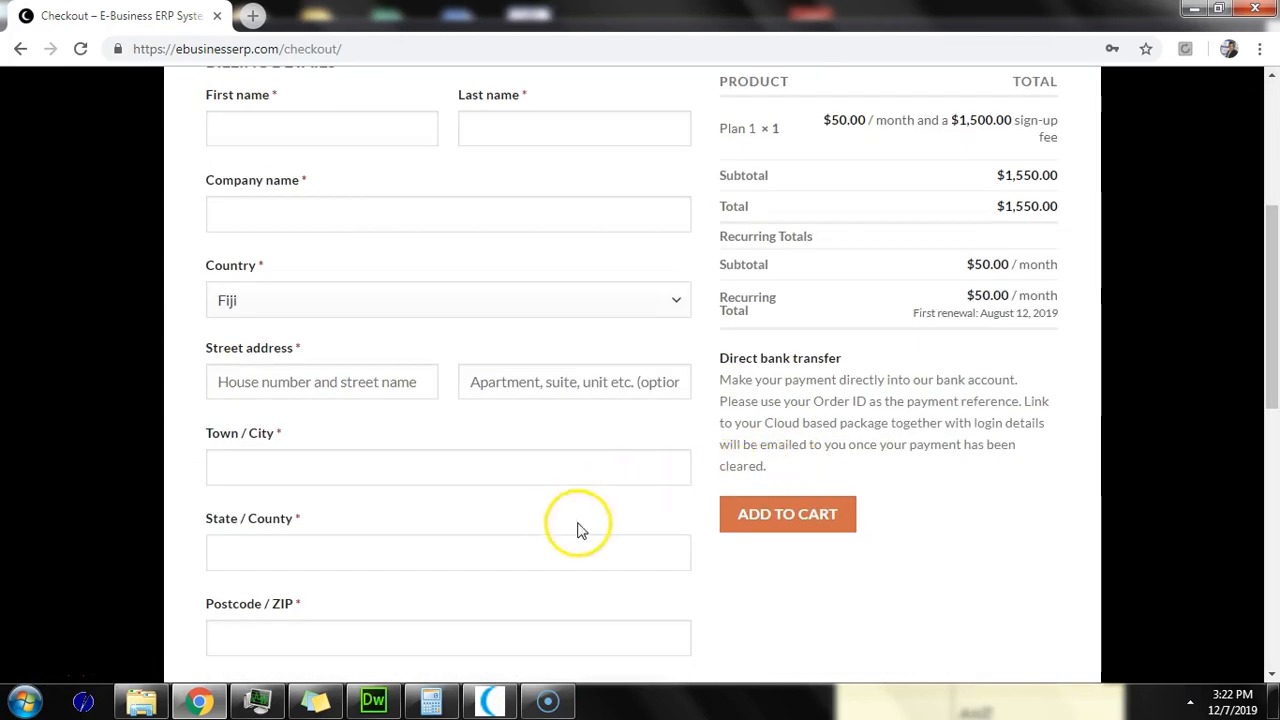
pyautogui.scroll(1, 1106, 287)
pyautogui.scroll(1, 1127, 265)
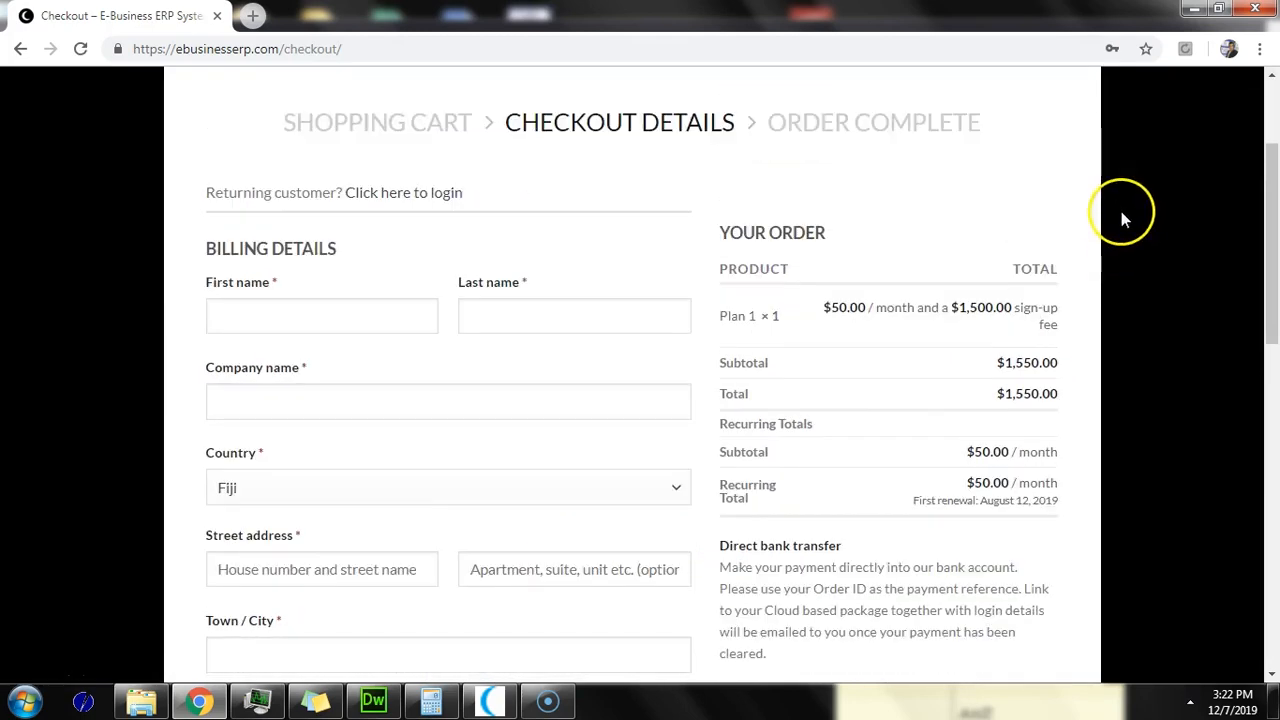
pyautogui.scroll(2, 1131, 209)
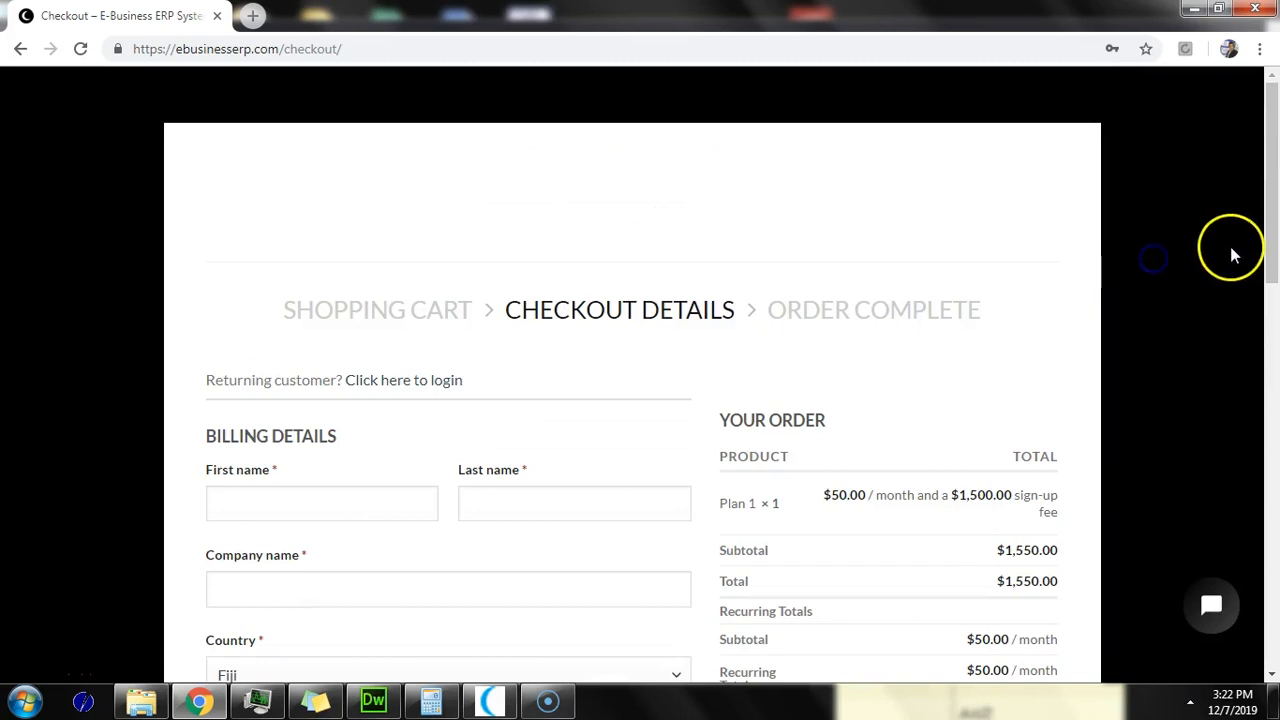
pyautogui.moveTo(1261, 246); pyautogui.dragTo(1269, 449)
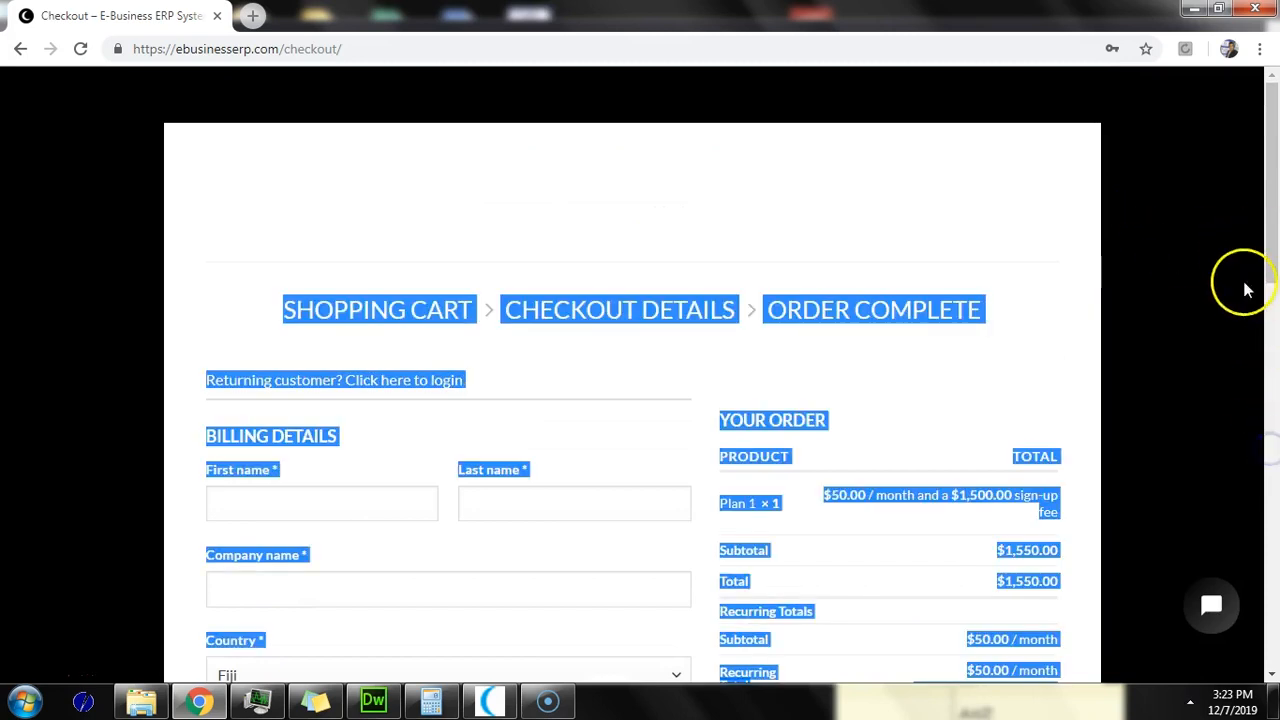
pyautogui.moveTo(1269, 243); pyautogui.dragTo(1222, 627)
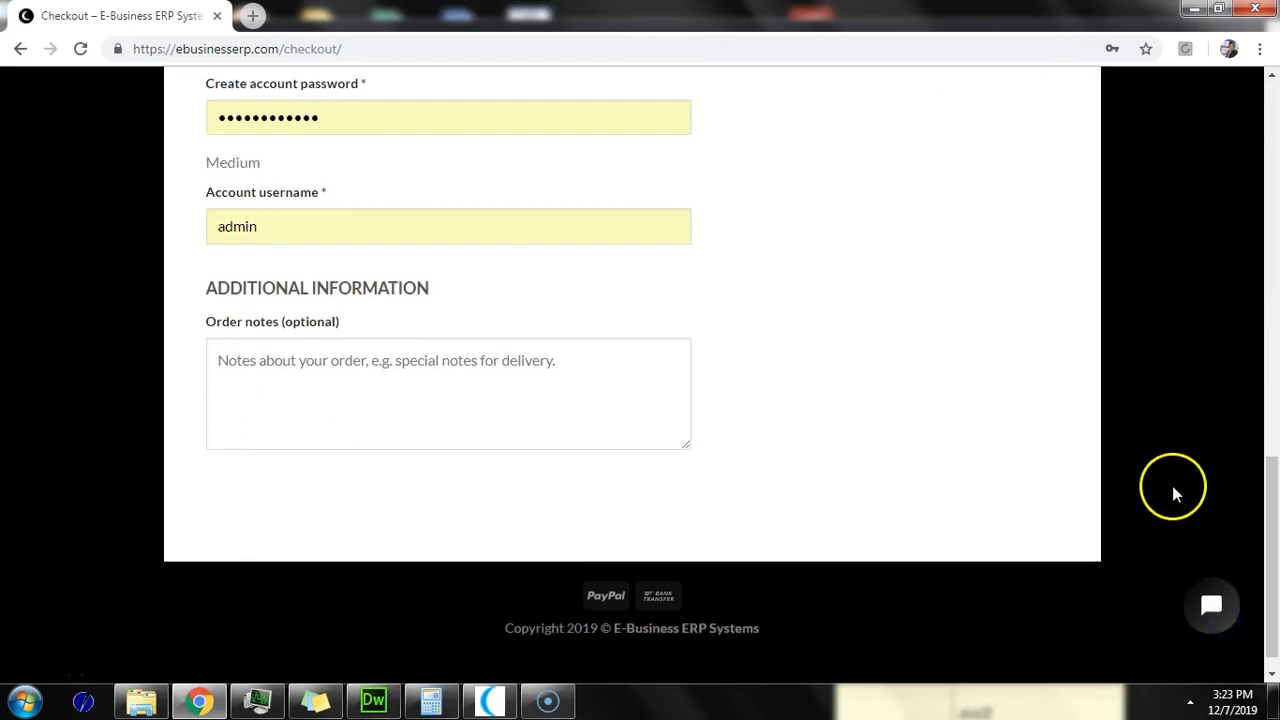
# Step: Return to the shopping cart and remove Plan 1, leaving the cart empty
pyautogui.click(20, 48)
pyautogui.scroll(1, 729, 329)
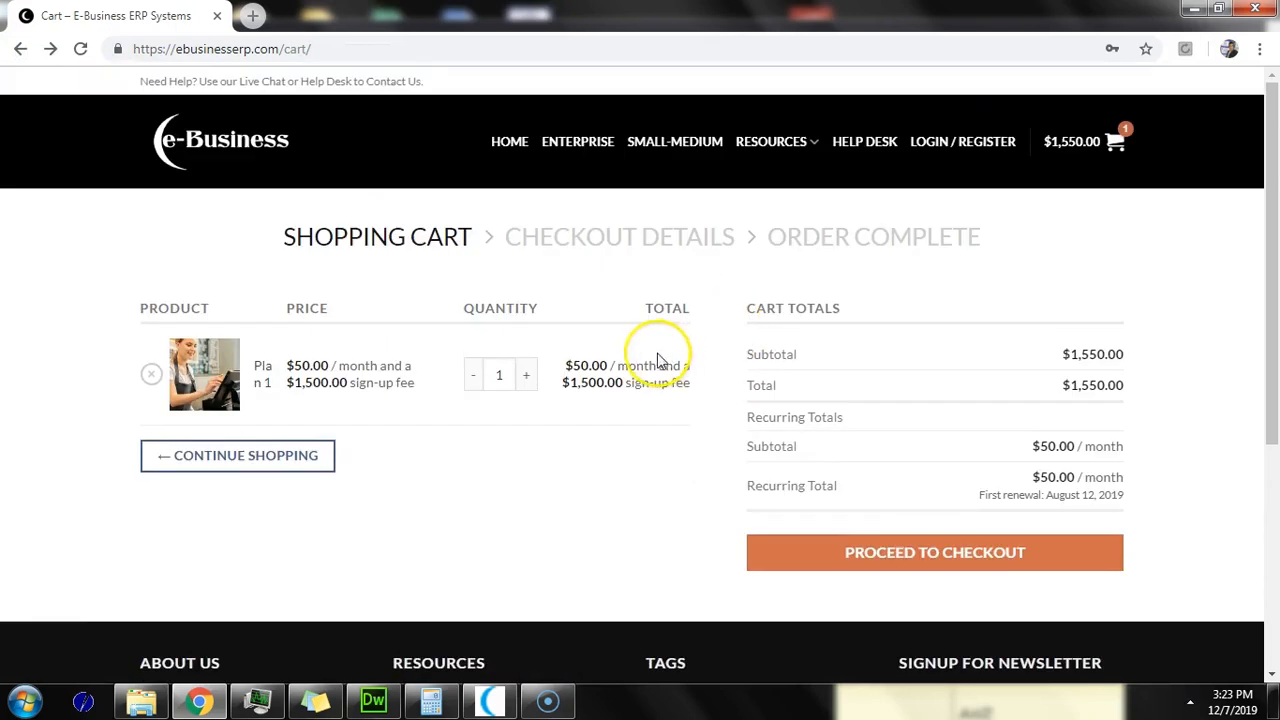
pyautogui.click(151, 373)
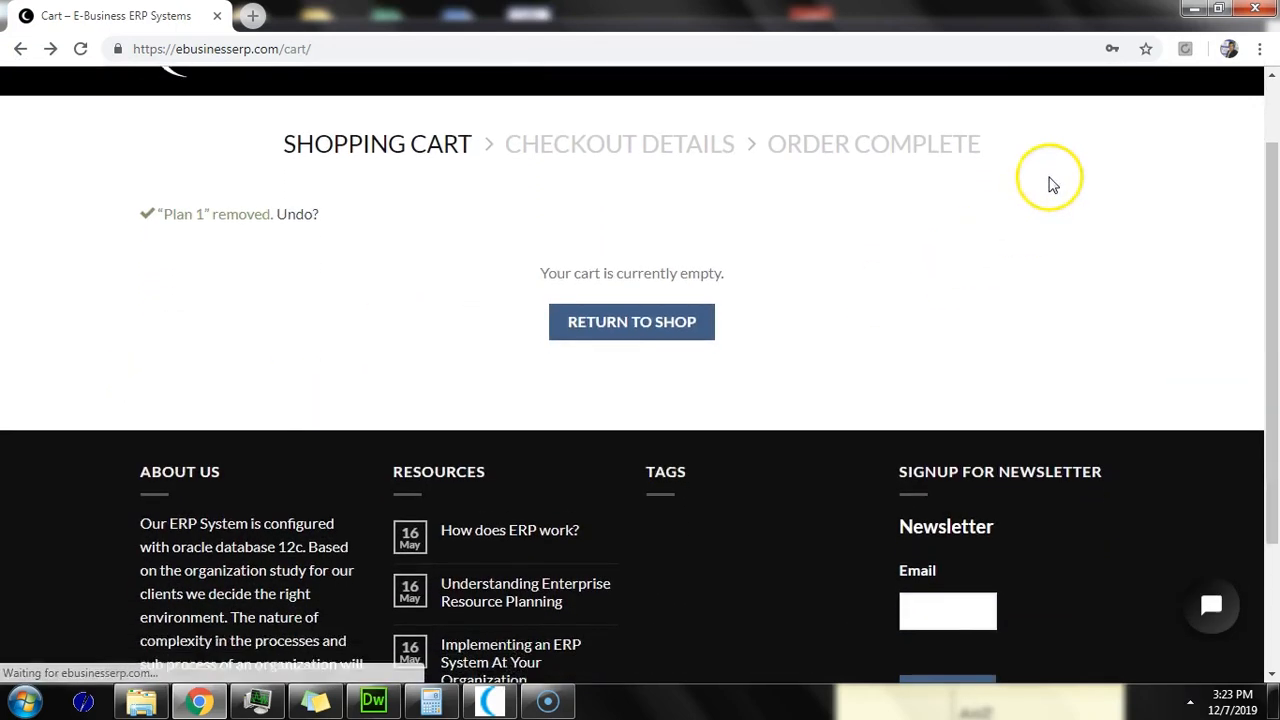
# Step: Open the SMALL-MEDIUM page and scroll to compare the Plan 1, Plan 2 and Plan 3 cards
pyautogui.moveTo(1271, 276); pyautogui.dragTo(1275, 143)
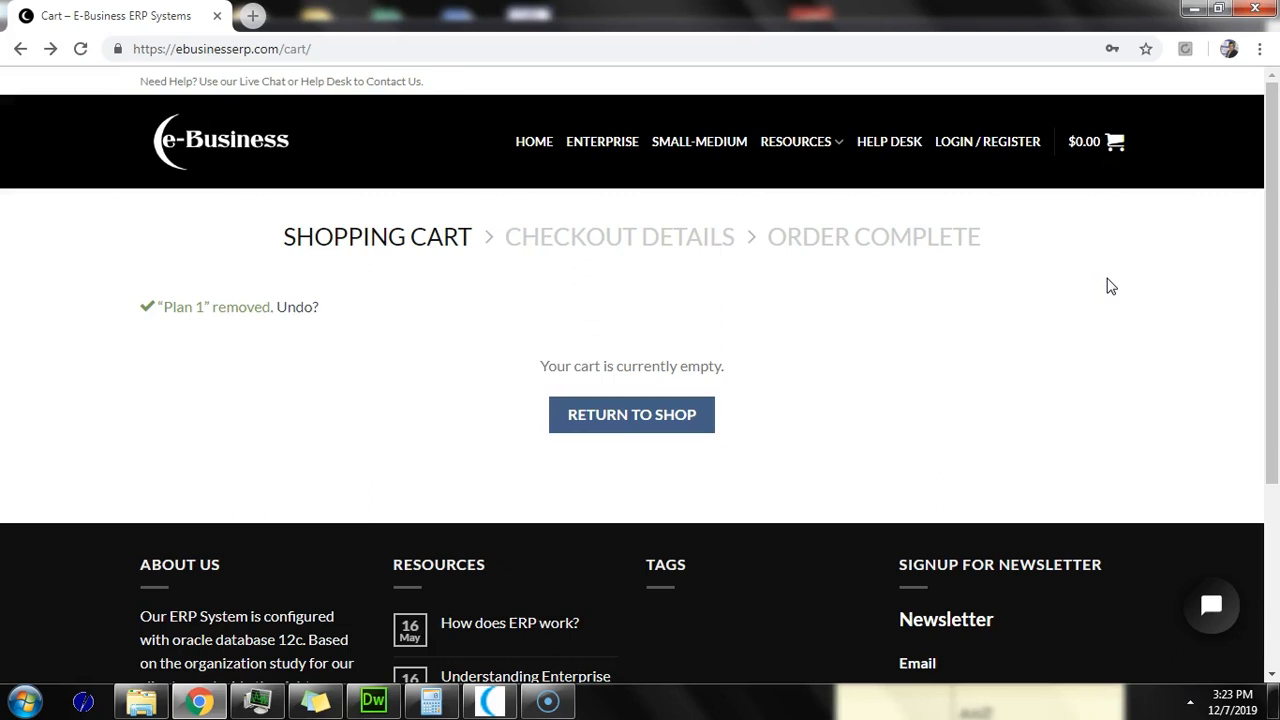
pyautogui.click(692, 145)
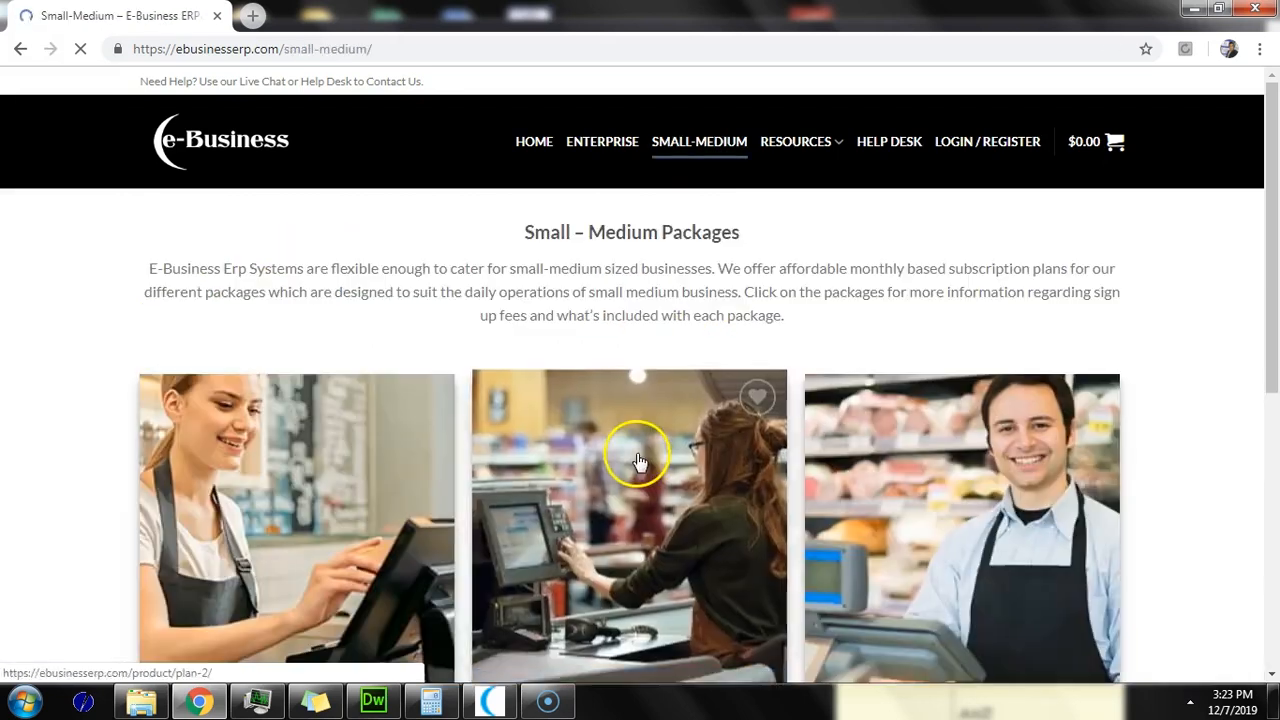
pyautogui.scroll(-3, 638, 462)
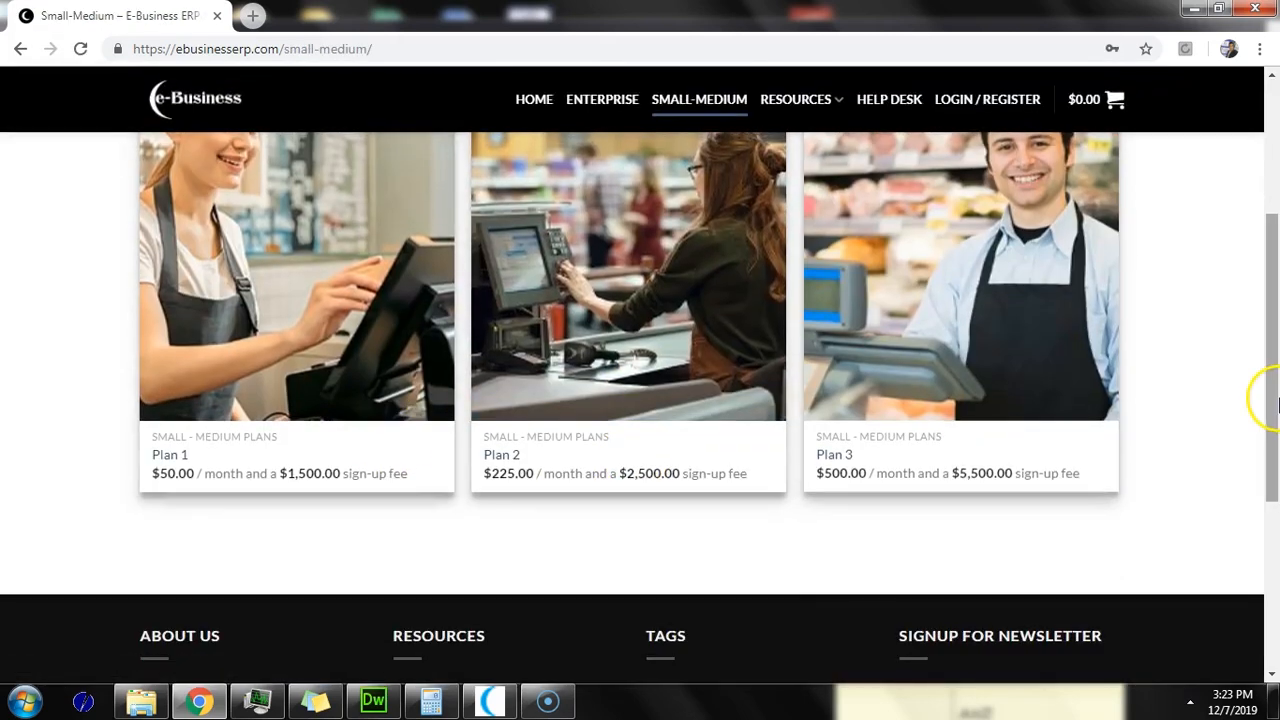
pyautogui.moveTo(1276, 404); pyautogui.dragTo(1276, 243)
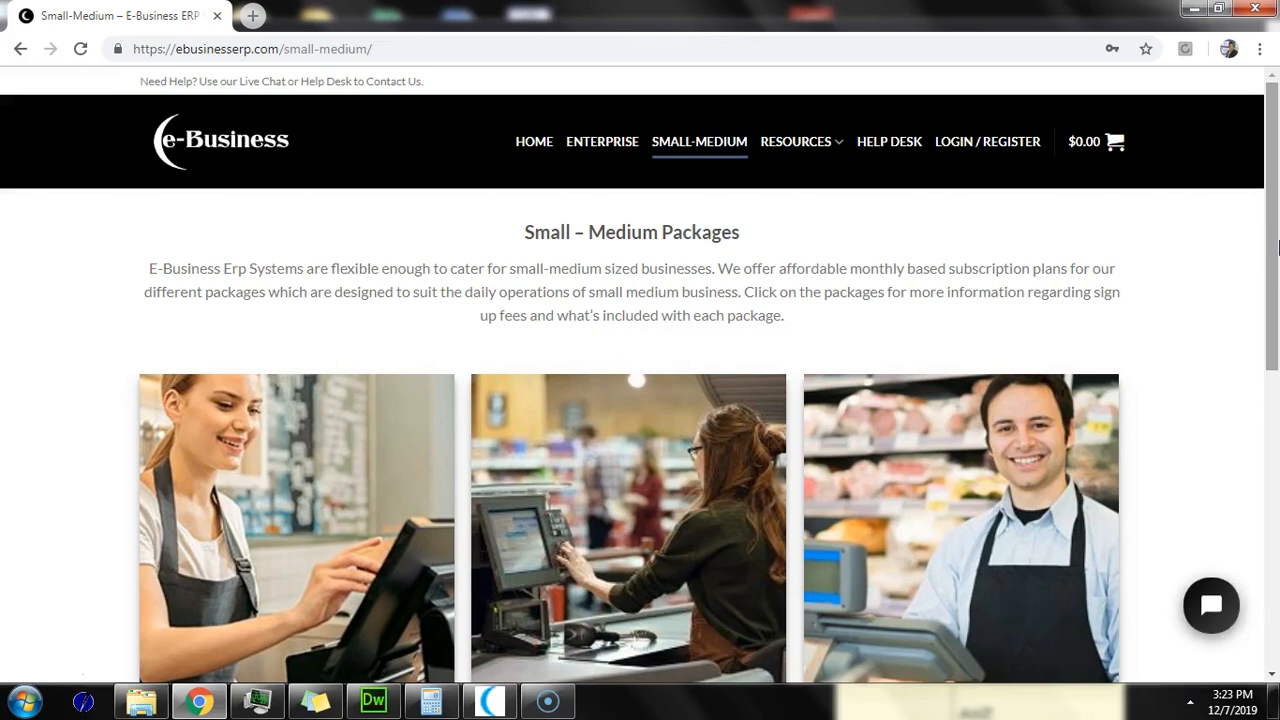
# Step: Open the ENTERPRISE page and scroll through Steps 1–6 of the corporate process
pyautogui.click(590, 147)
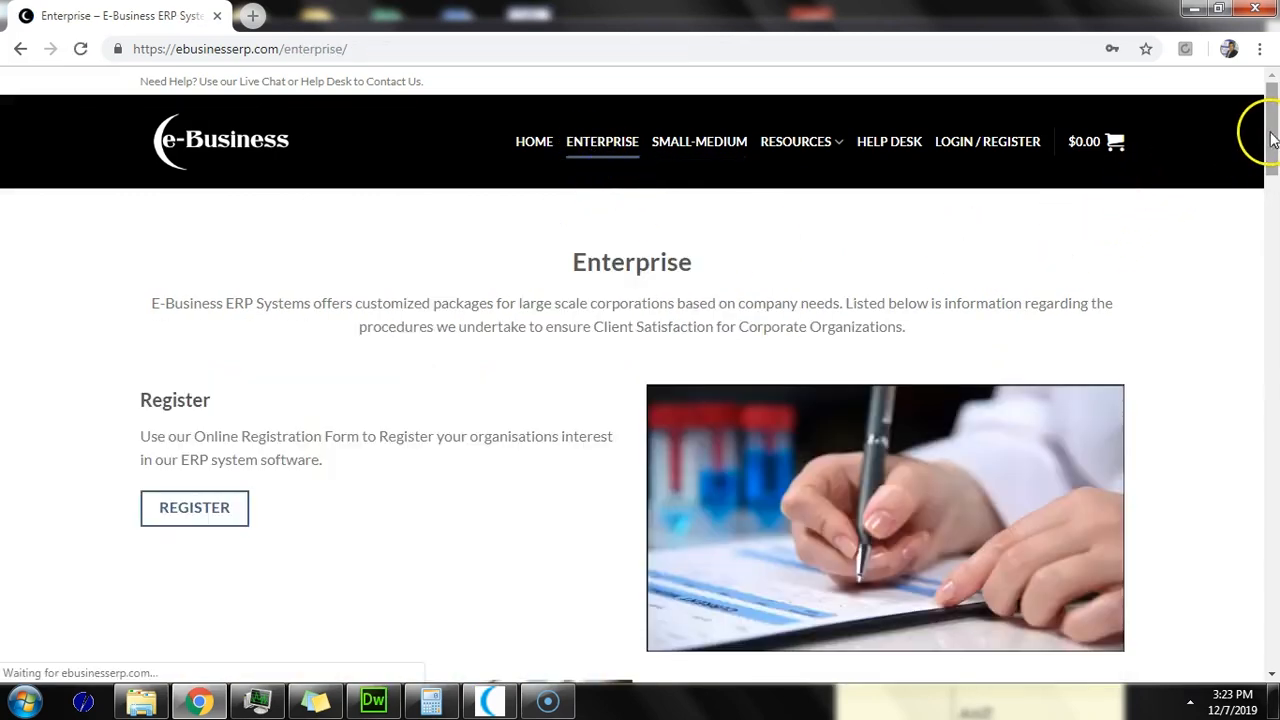
pyautogui.scroll(-2, 1268, 135)
pyautogui.moveTo(1267, 162); pyautogui.dragTo(1255, 316)
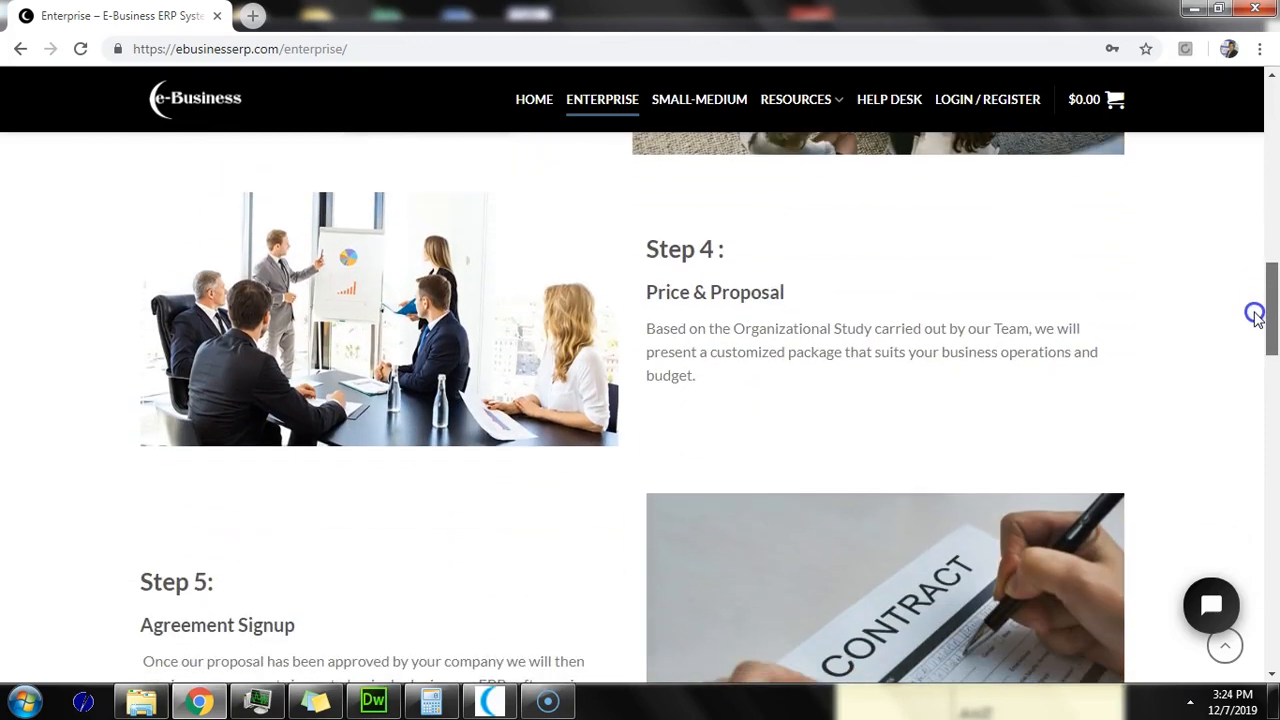
pyautogui.moveTo(1255, 316); pyautogui.dragTo(1275, 122)
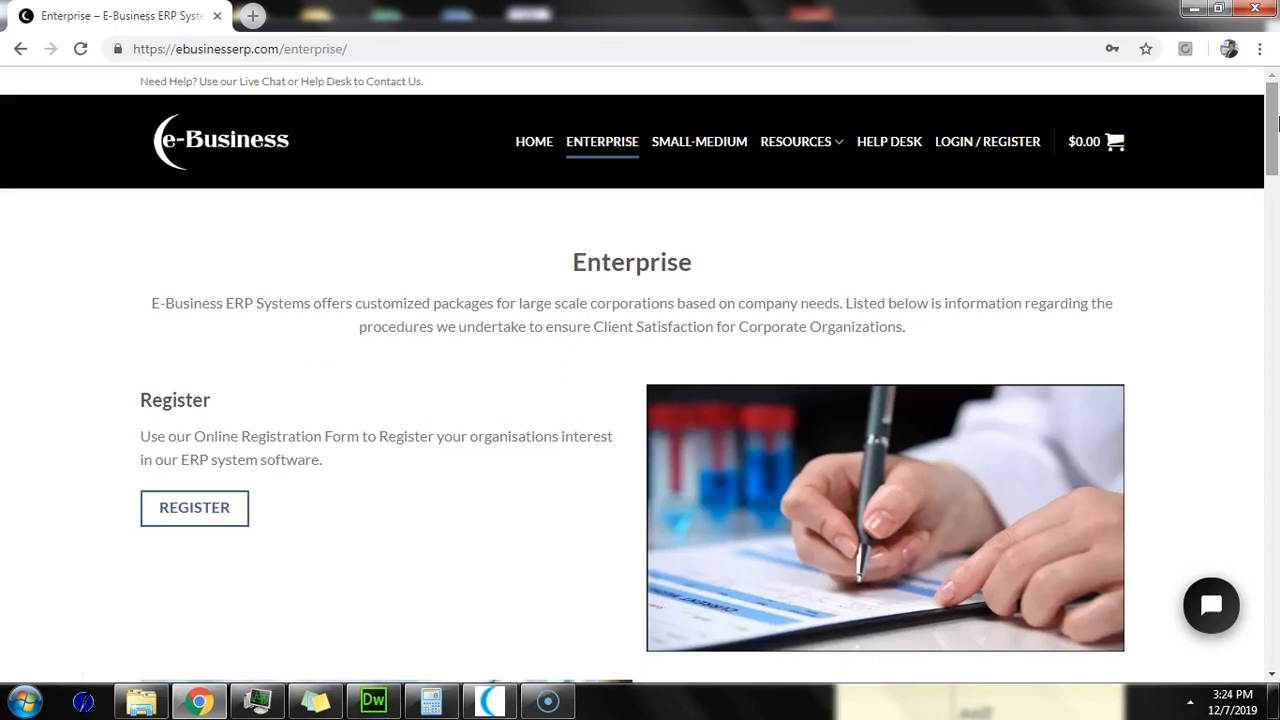
pyautogui.moveTo(1276, 122)
pyautogui.mouseDown()
pyautogui.moveTo(1235, 535)
pyautogui.moveTo(1268, 640)
pyautogui.moveTo(1274, 100)
pyautogui.mouseUp()
# Step: Switch to the e-Business ERP application and open Manuals > Video Tutorials
pyautogui.click(490, 701)
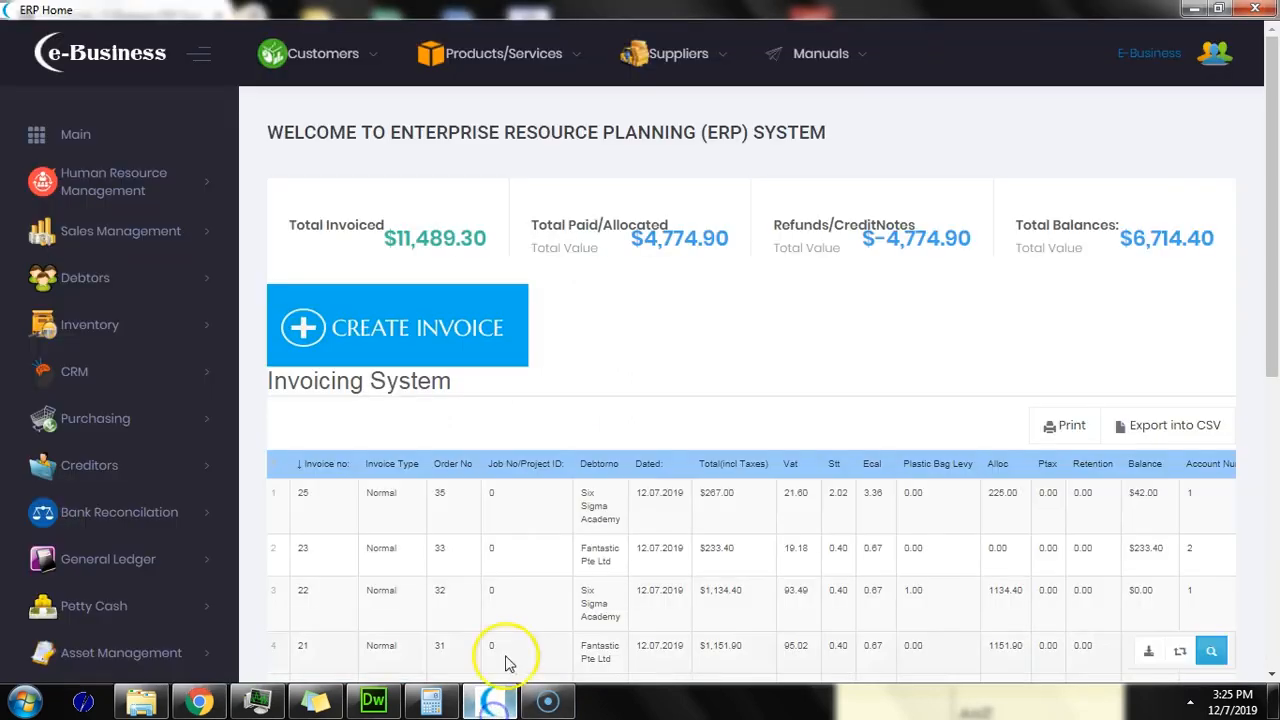
pyautogui.click(810, 65)
pyautogui.click(818, 134)
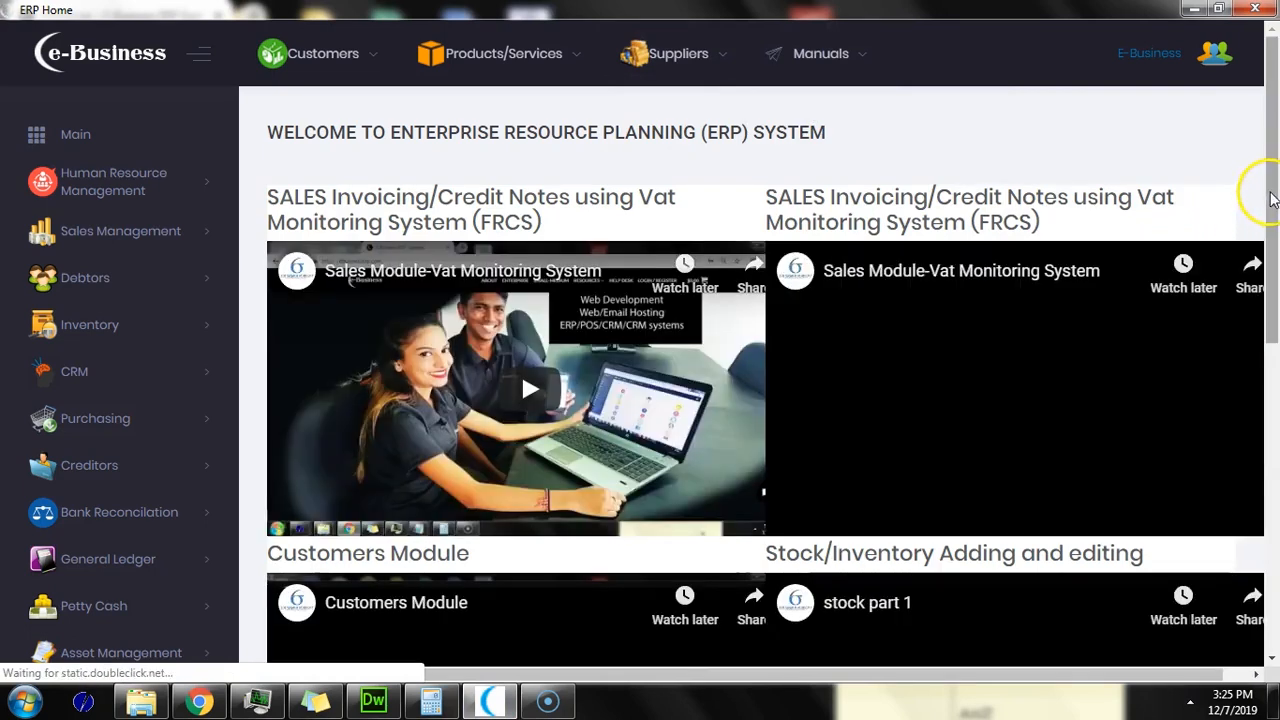
pyautogui.moveTo(1272, 195)
pyautogui.mouseDown()
pyautogui.moveTo(1234, 418)
pyautogui.moveTo(1231, 553)
pyautogui.moveTo(1272, 307)
pyautogui.moveTo(1270, 190)
pyautogui.mouseUp()
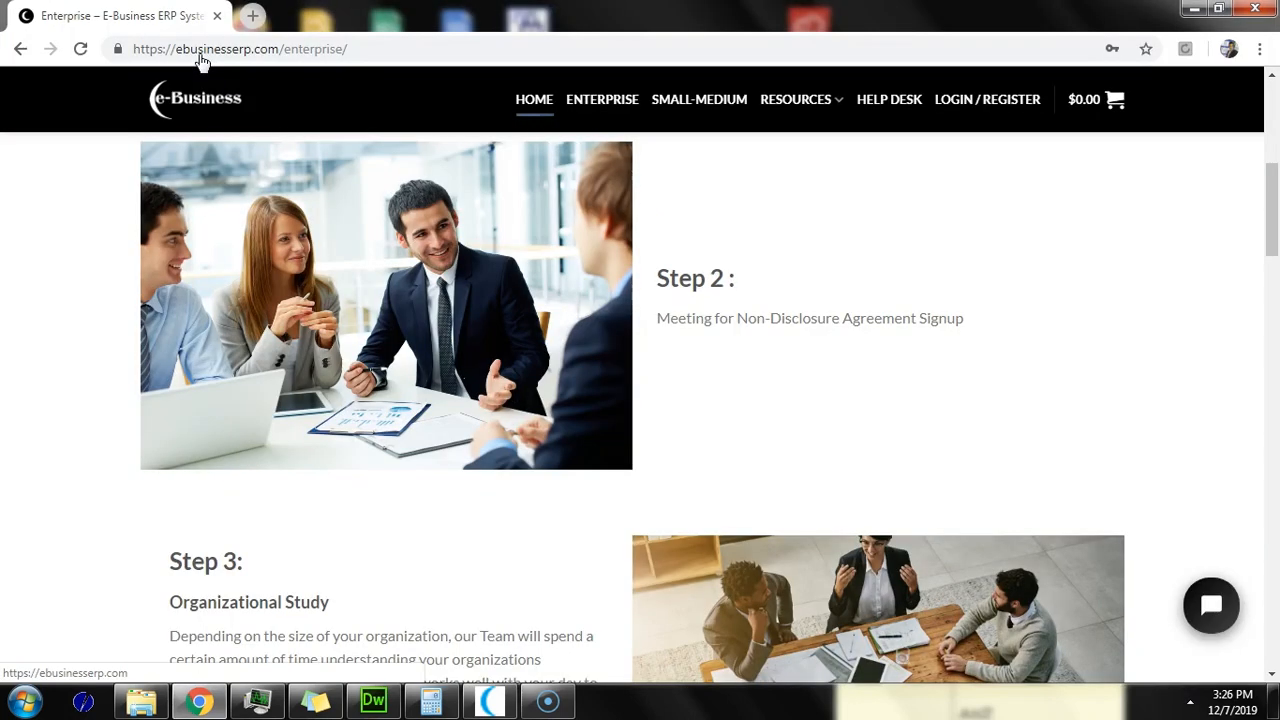
# Step: Go to the website's HOME page and scroll down past the services banner
pyautogui.click(534, 99)
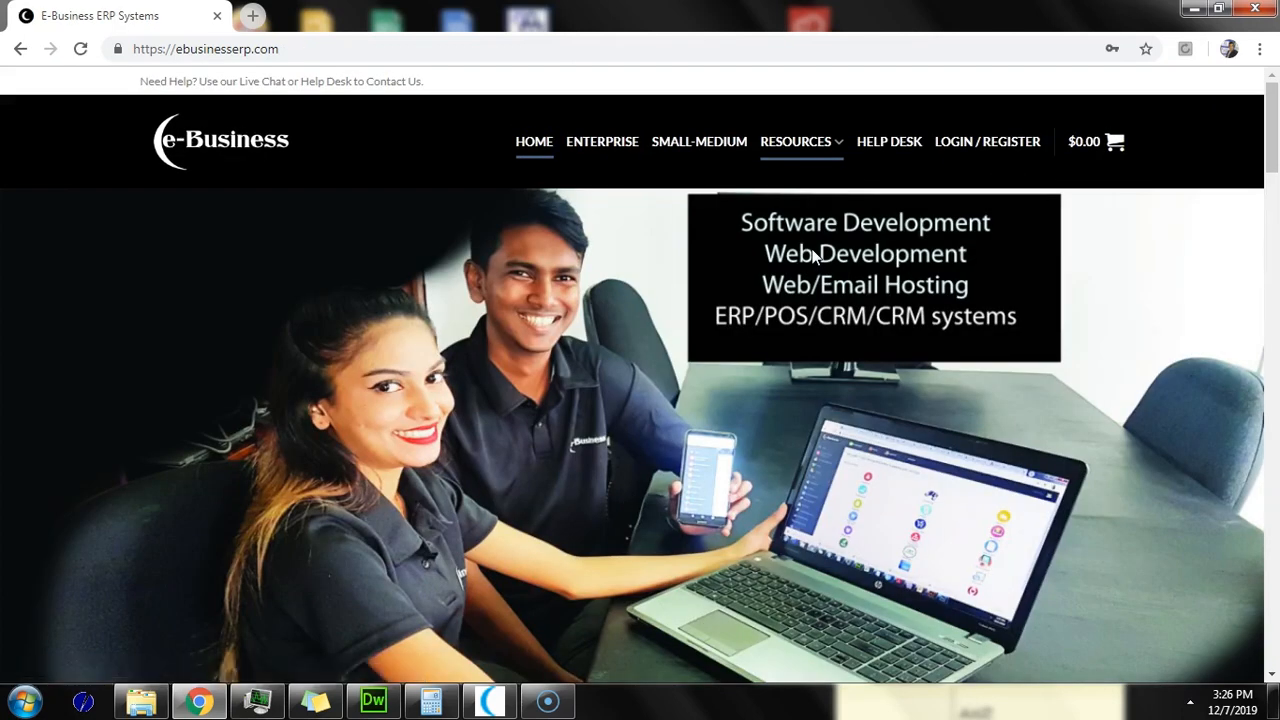
pyautogui.moveTo(1267, 130)
pyautogui.mouseDown()
pyautogui.moveTo(1257, 265)
pyautogui.moveTo(1265, 113)
pyautogui.mouseUp()
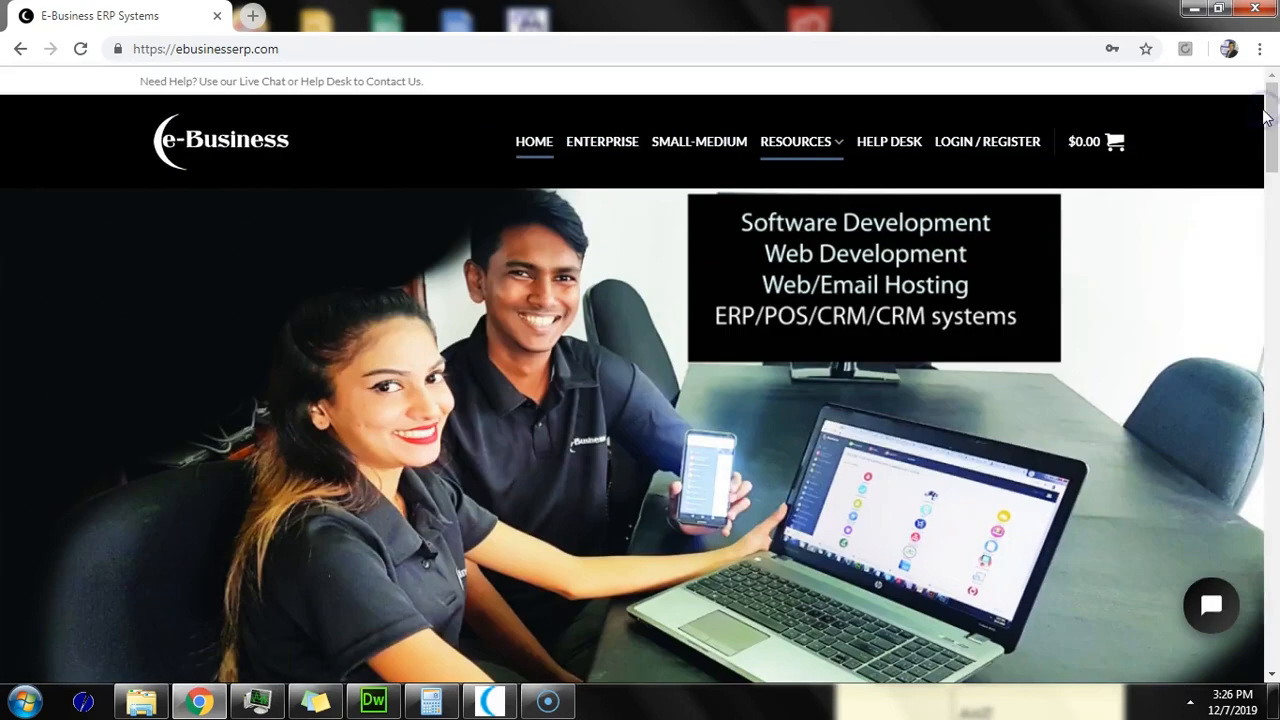